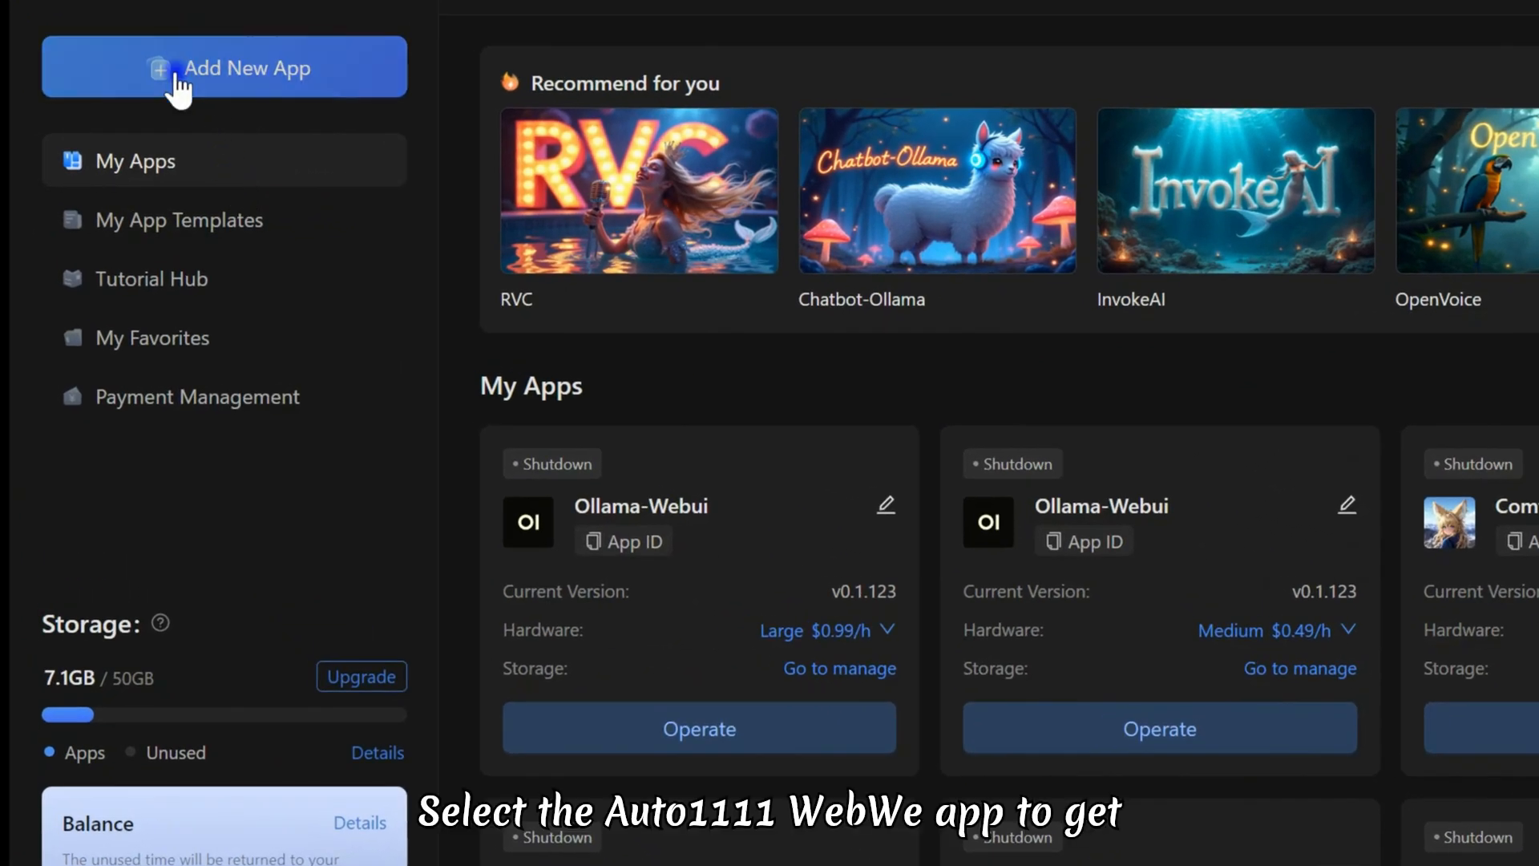
Add a new Auto1111 WebUI app and choose the latest version for it
left_click(162, 87)
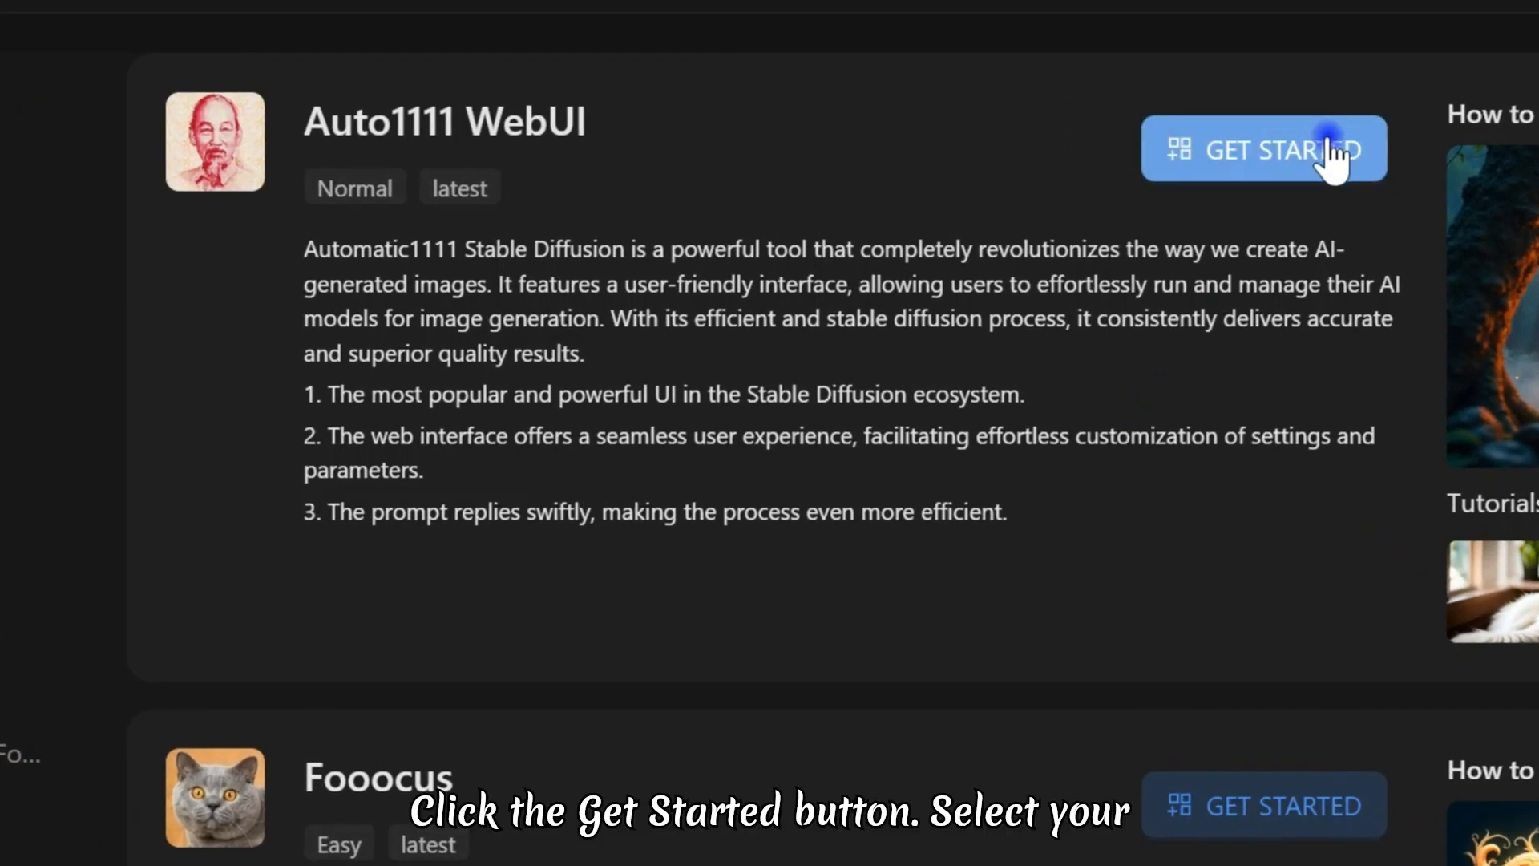
left_click(1333, 144)
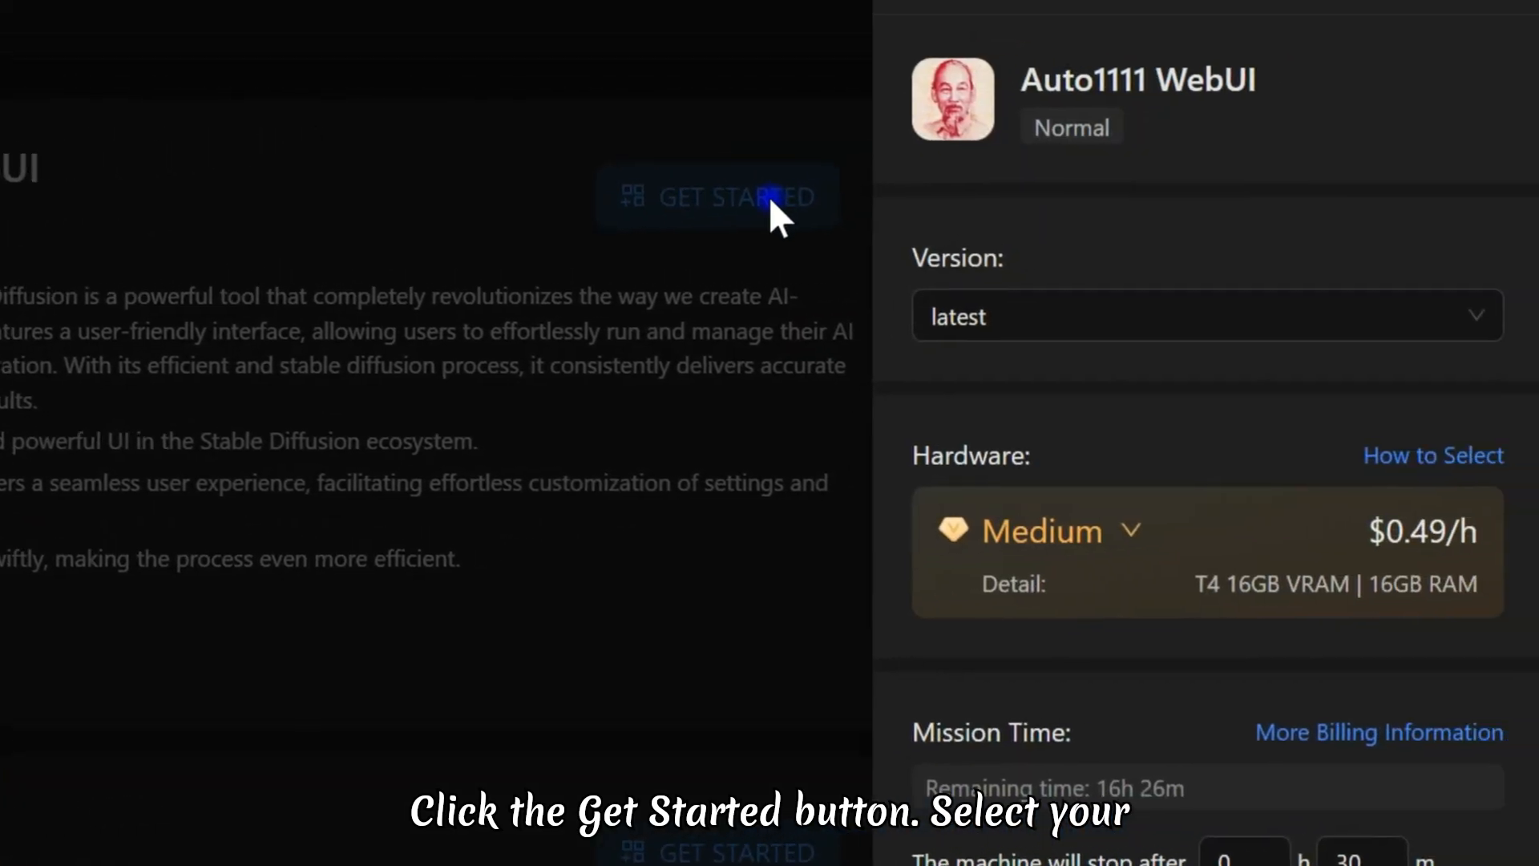
left_click(1471, 317)
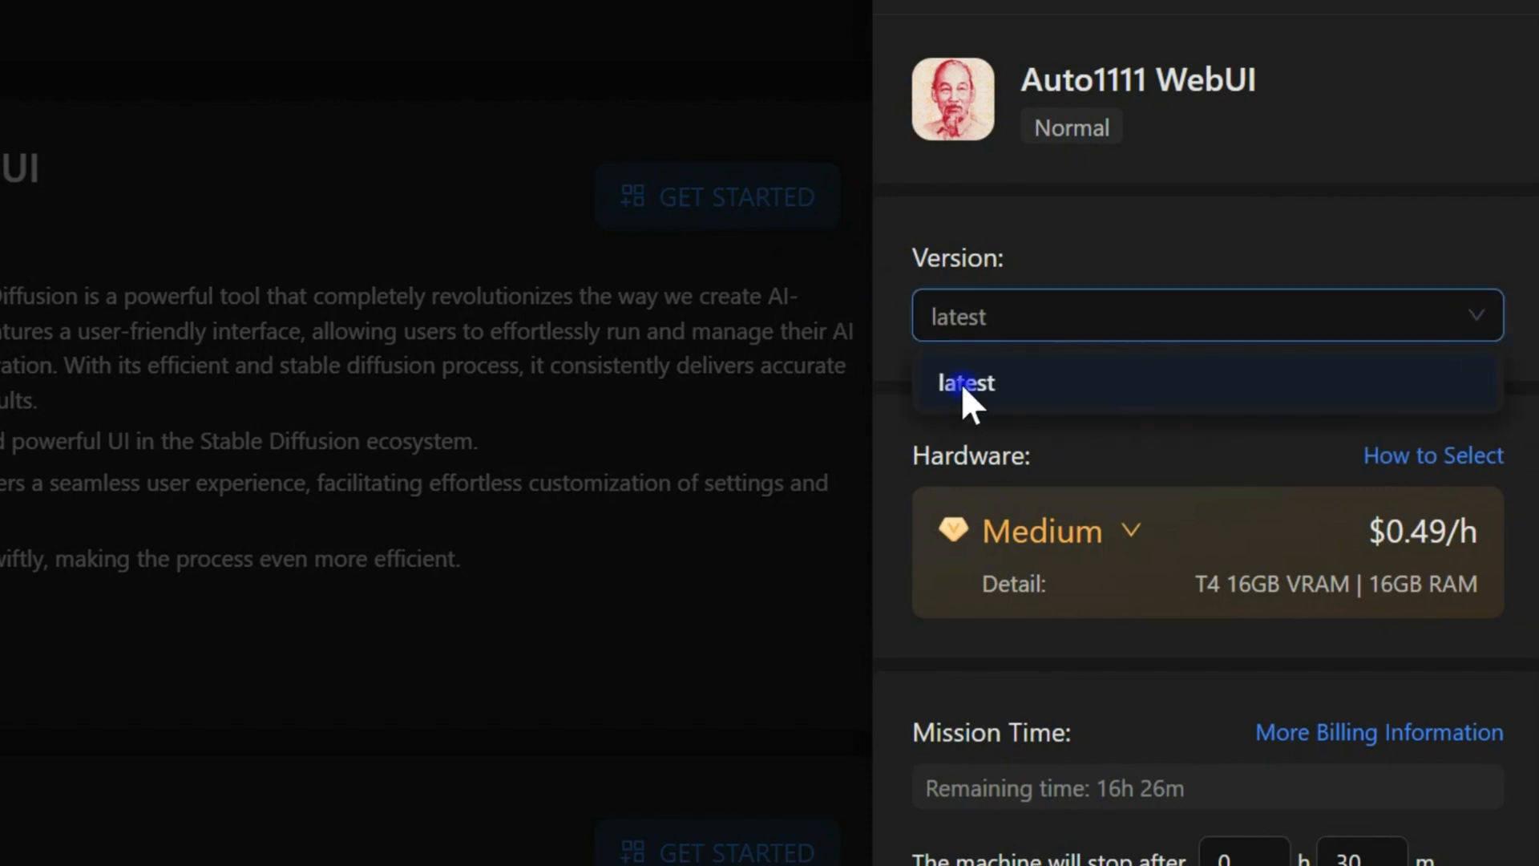
left_click(965, 385)
Choose the Medium hardware tier for the Auto1111 WebUI app, and create and start it
left_click(1132, 532)
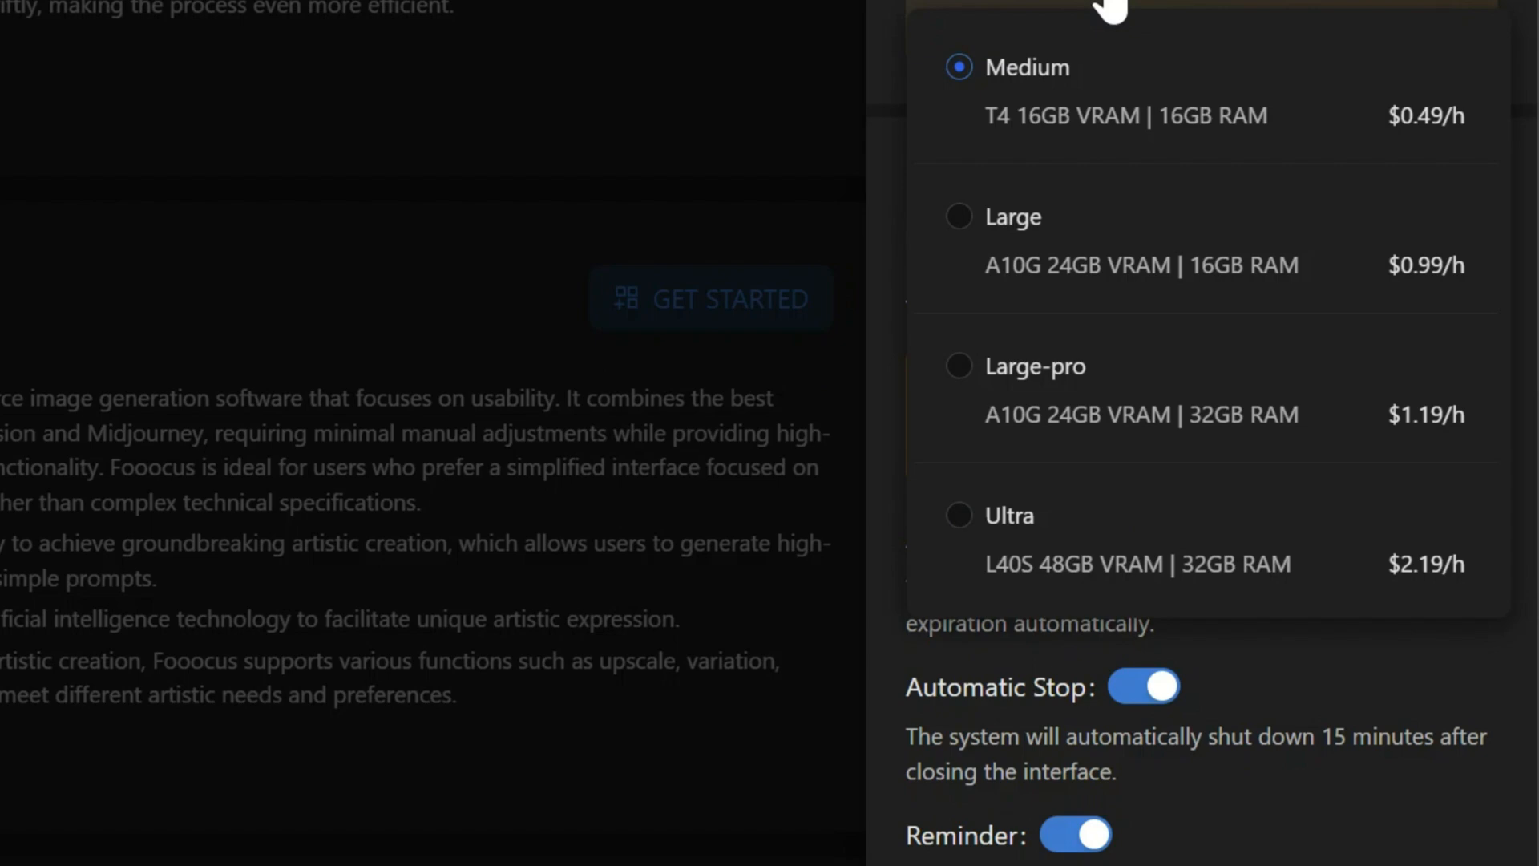
left_click(1112, 71)
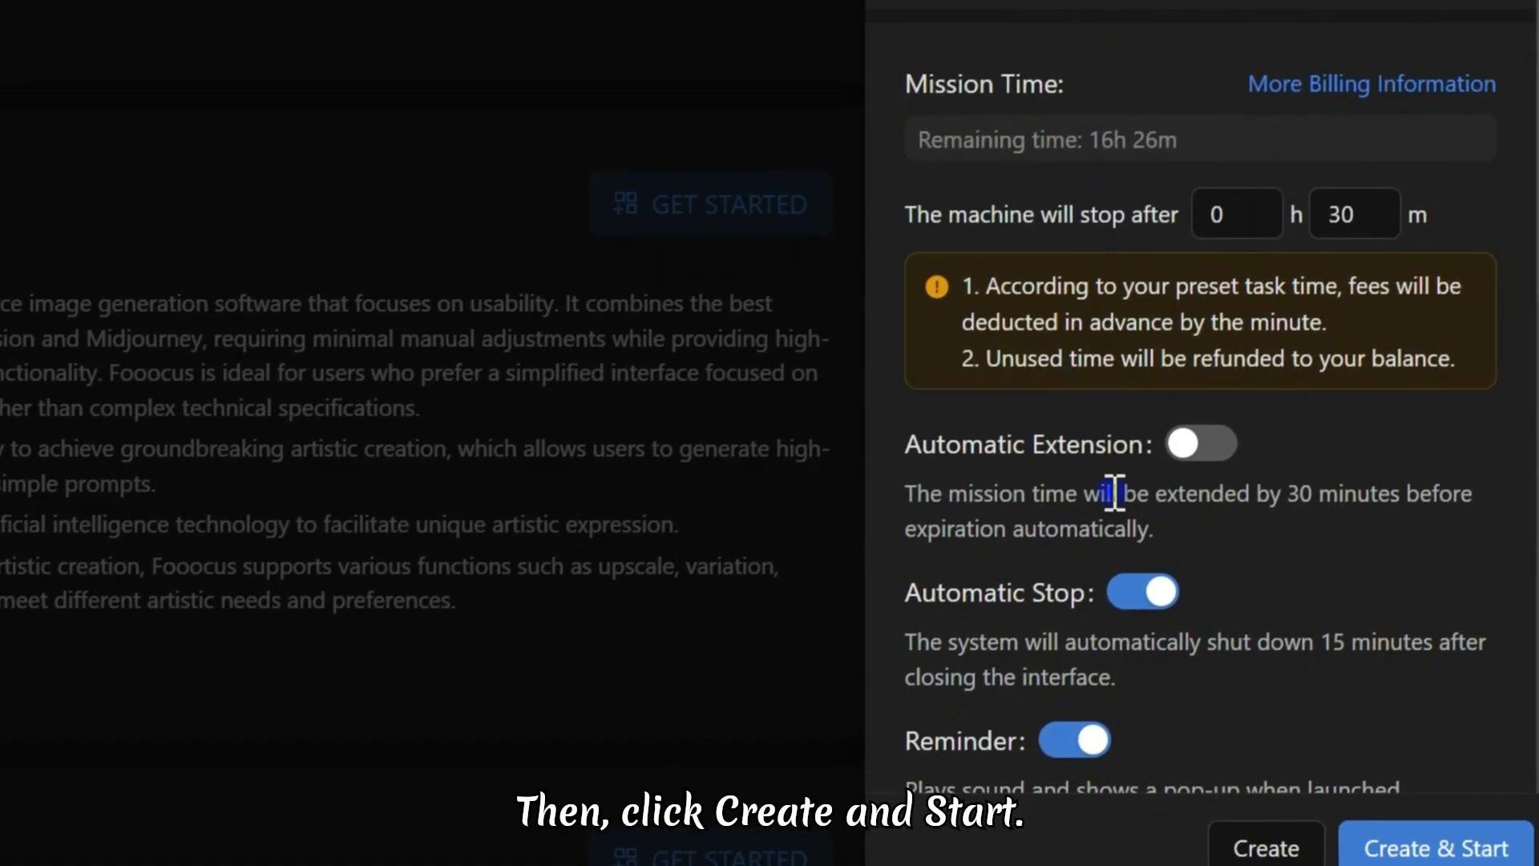
scroll(1114, 497, "down", 10)
left_click(1432, 813)
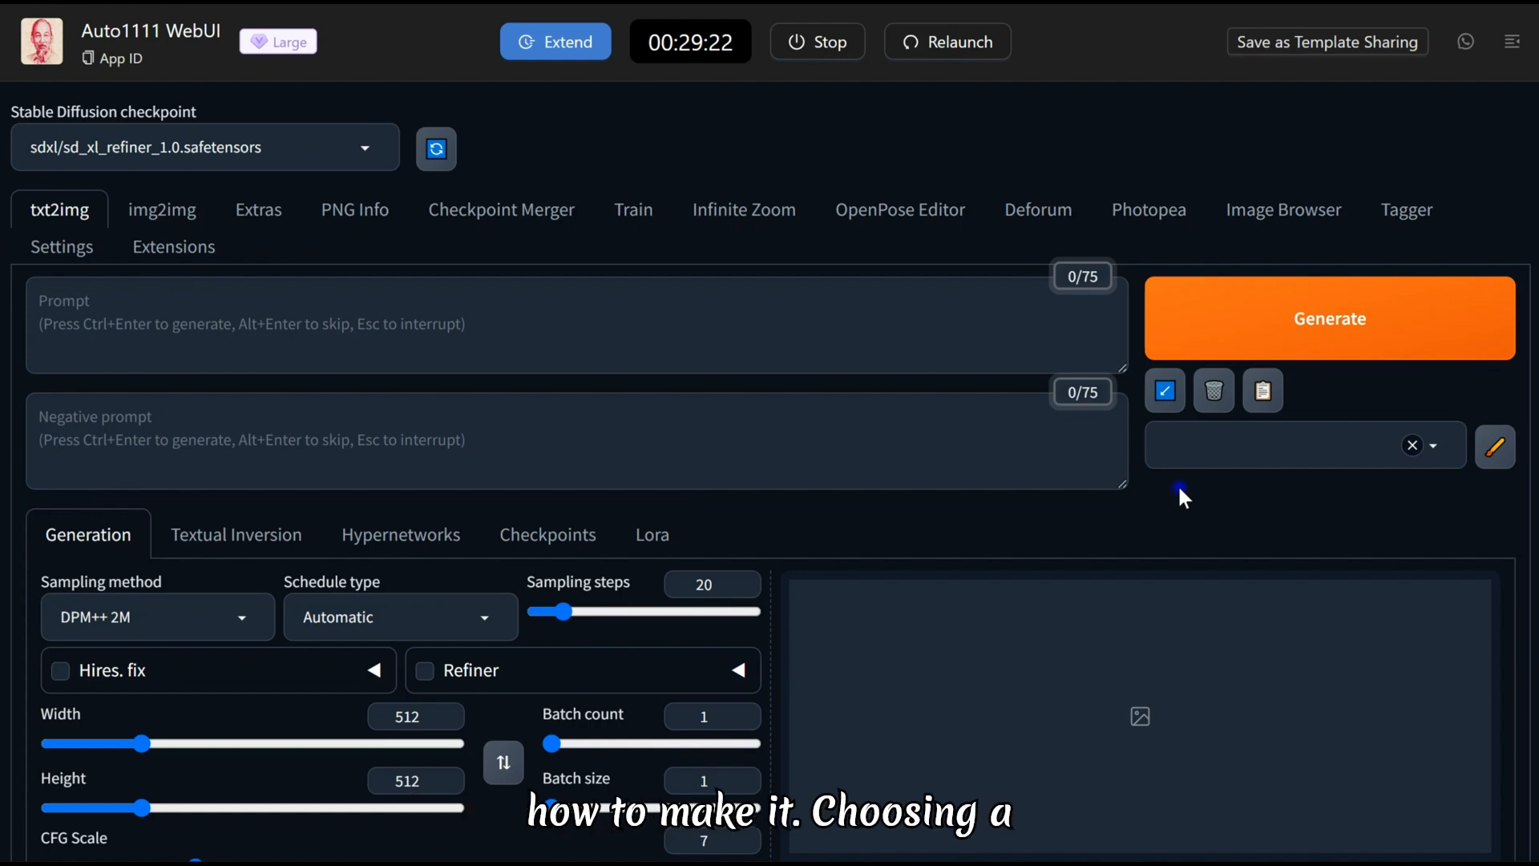
Look through the available Stable Diffusion checkpoints
left_click(365, 147)
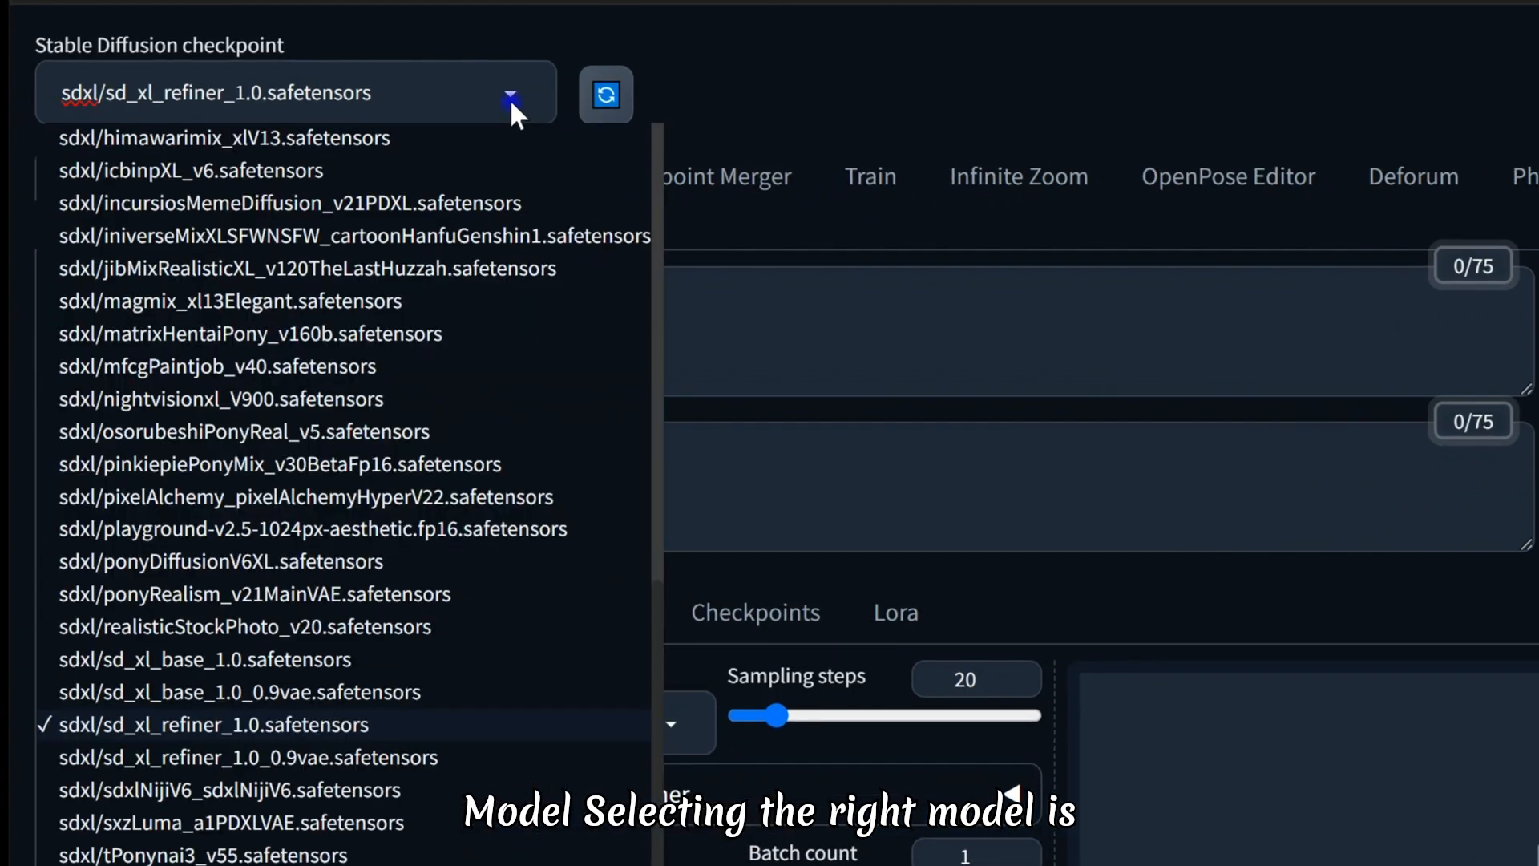
scroll(436, 303, "up", 10)
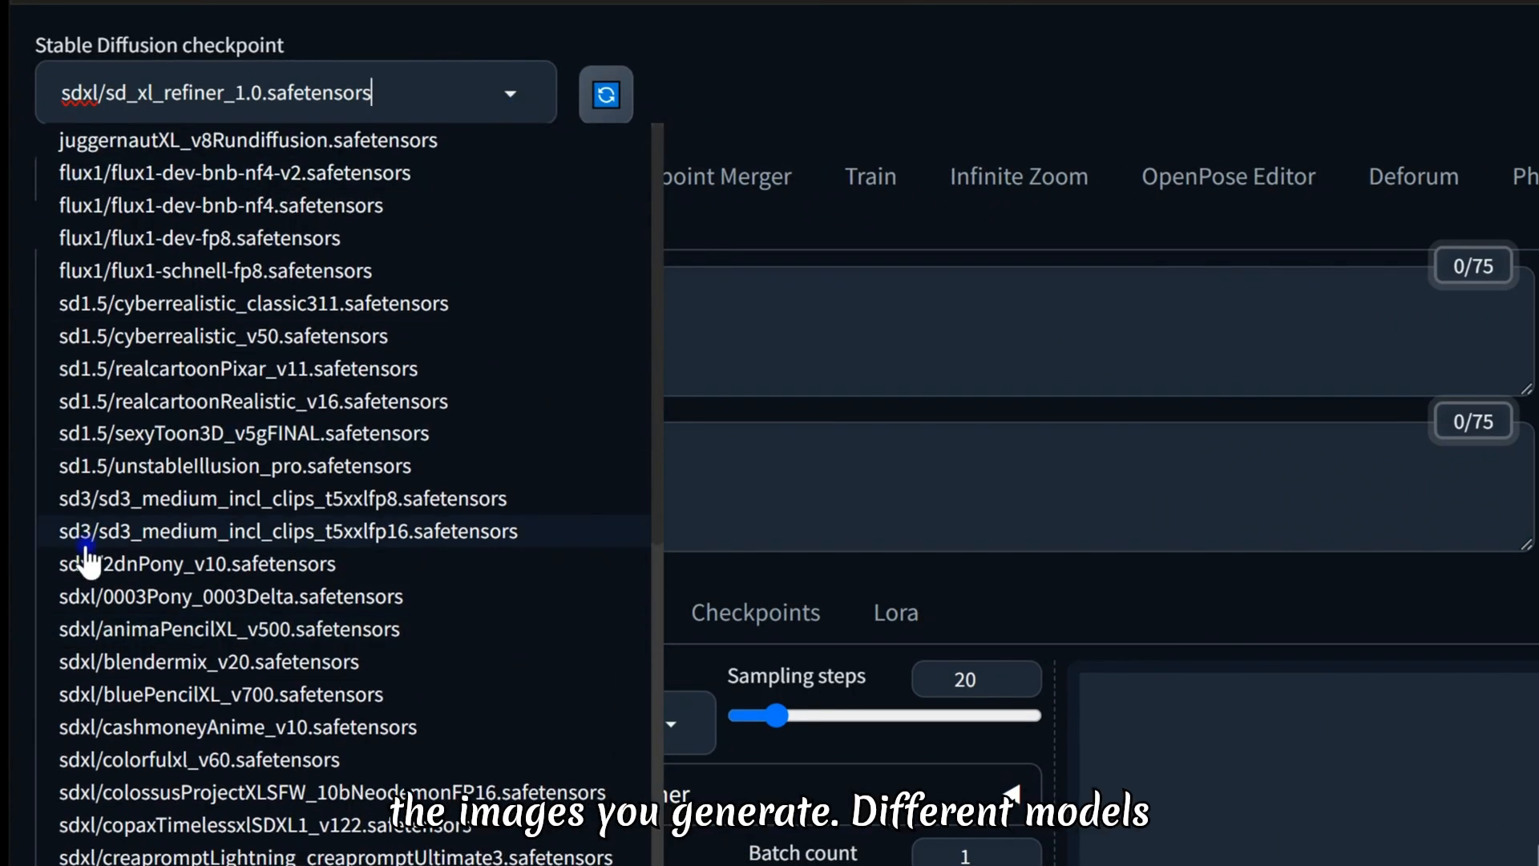
scroll(120, 774, "down", 12)
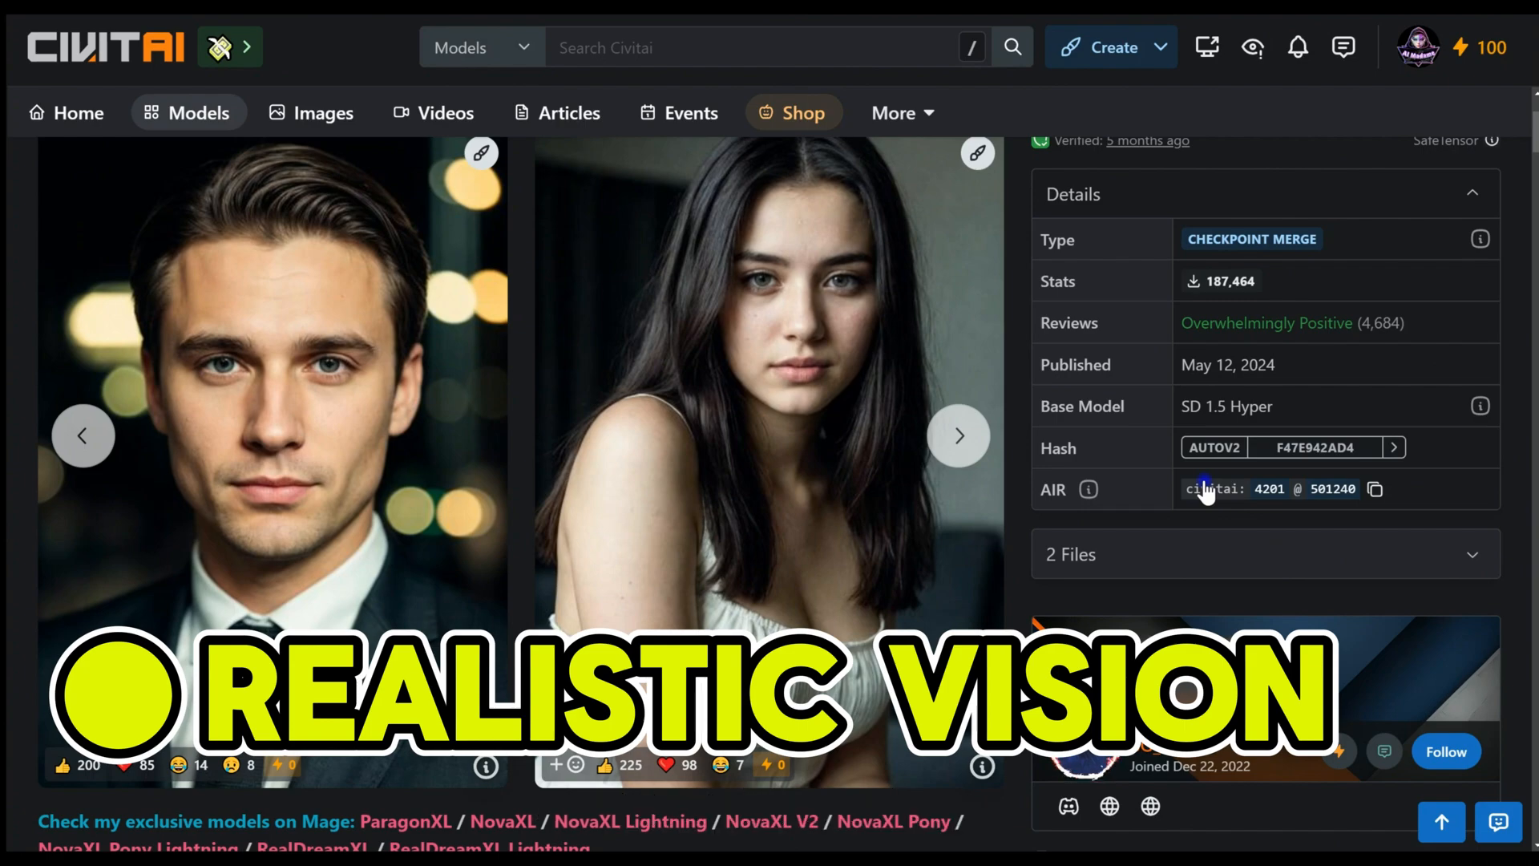
Switch to Civitai and examine the Realistic Vision model's sample images and suggested resources
left_click(83, 449)
left_click(84, 449)
left_click(84, 449)
left_click(83, 449)
left_click(81, 453)
left_click(81, 454)
left_click(81, 454)
left_click(81, 454)
left_click(81, 454)
scroll(446, 614, "down", 15)
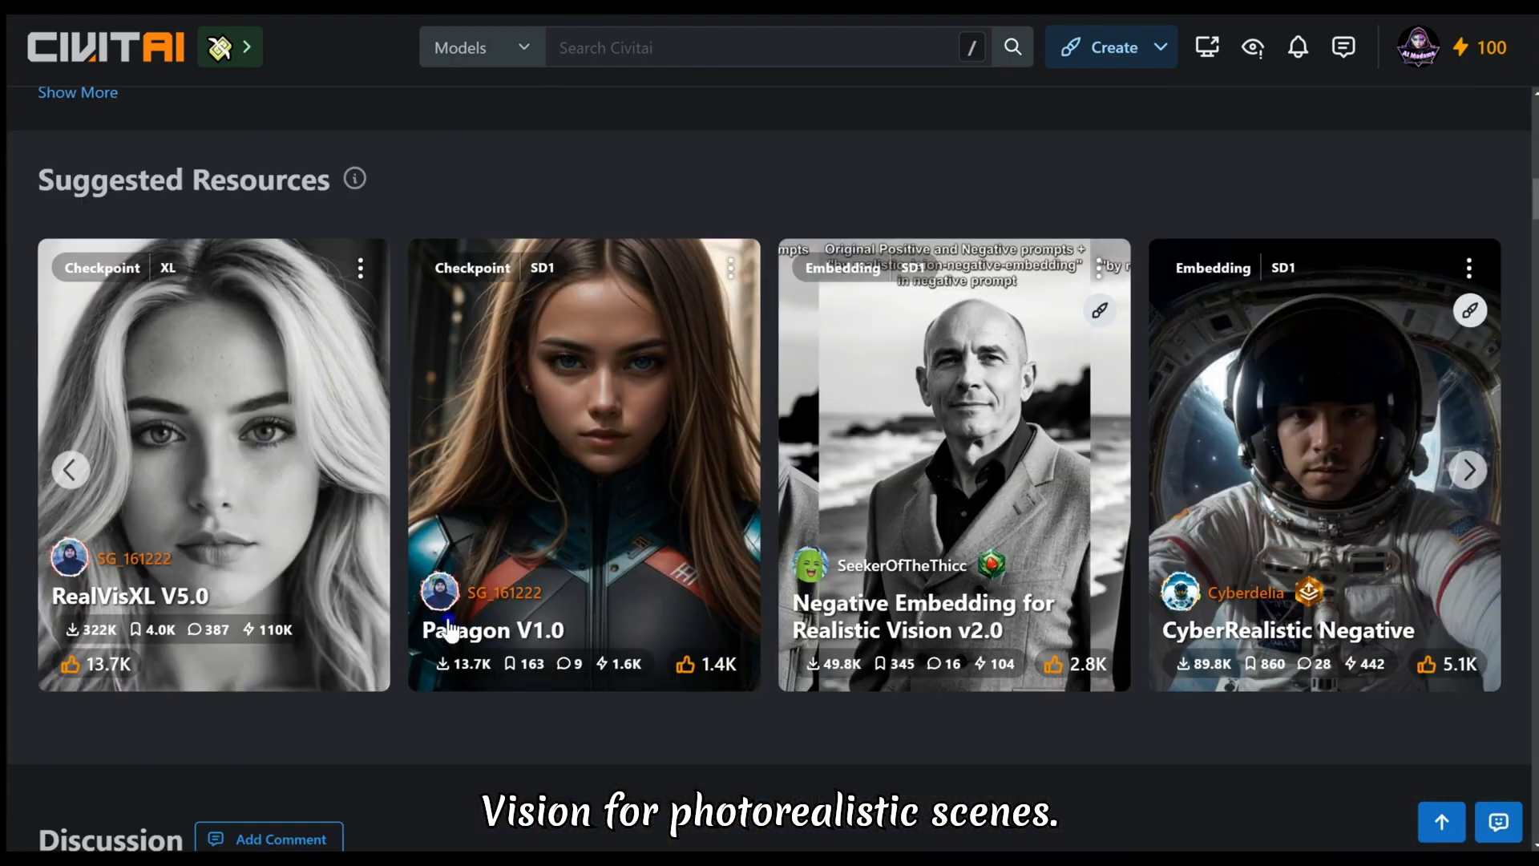
left_click(70, 470)
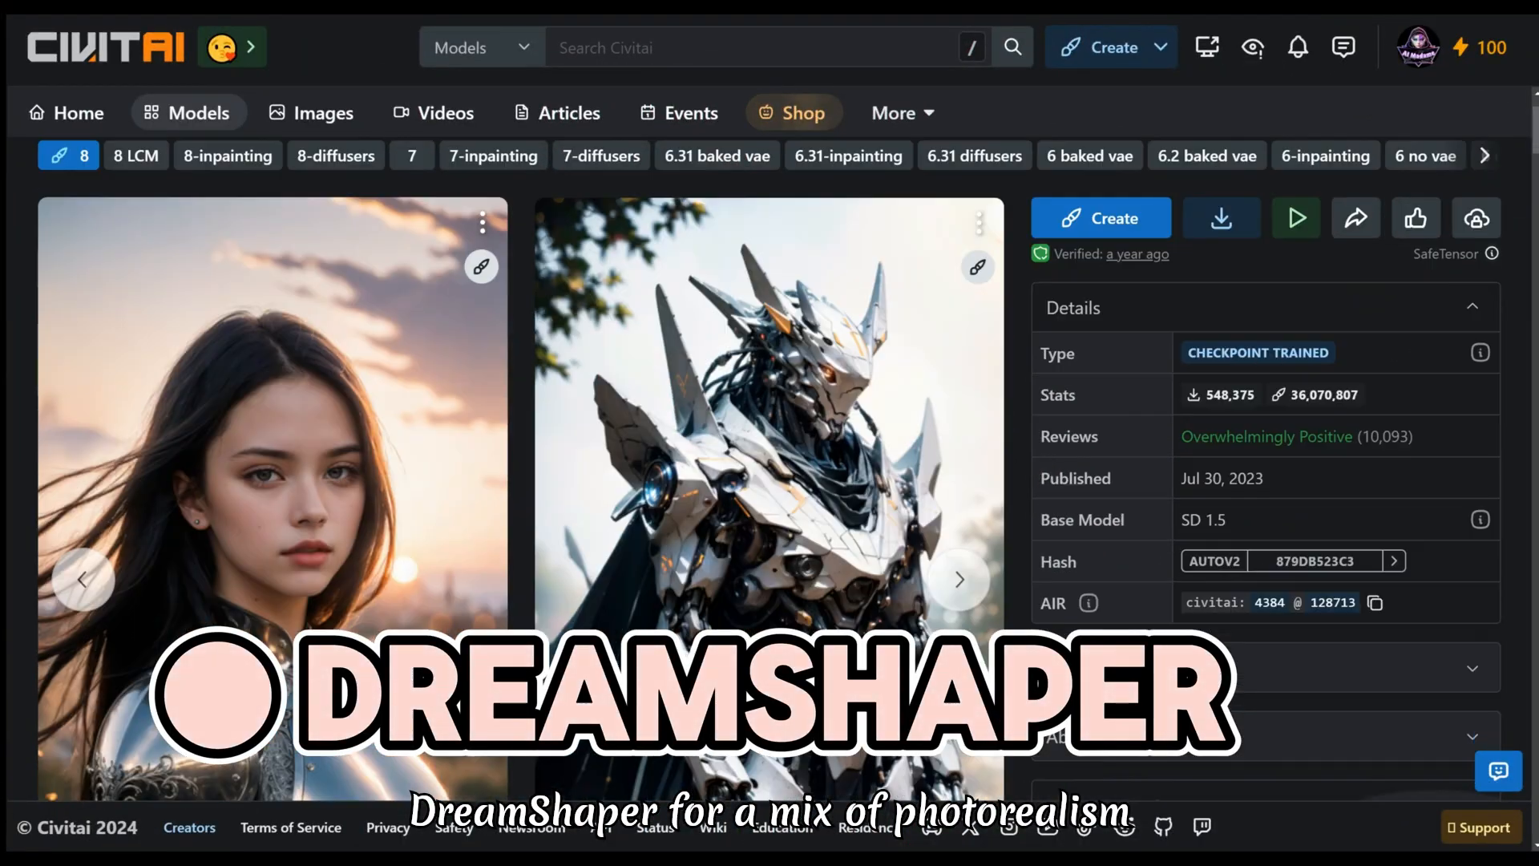
Examine the DreamShaper model's sample images and the rest of its Civitai page
scroll(77, 481, "down", 2)
left_click(79, 481)
left_click(78, 481)
left_click(78, 481)
left_click(79, 485)
left_click(78, 485)
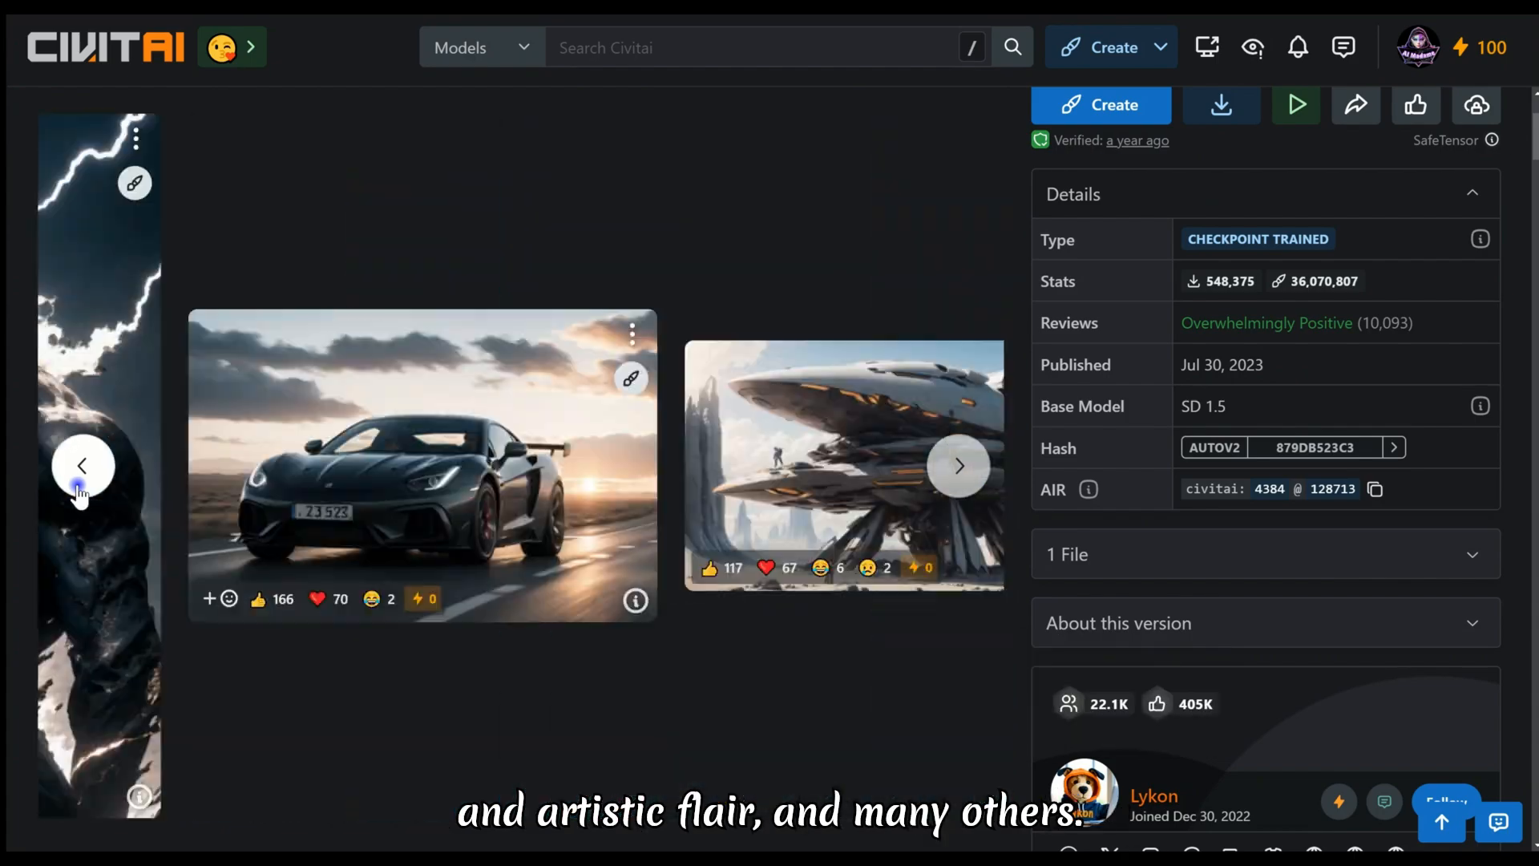
scroll(307, 647, "down", 10)
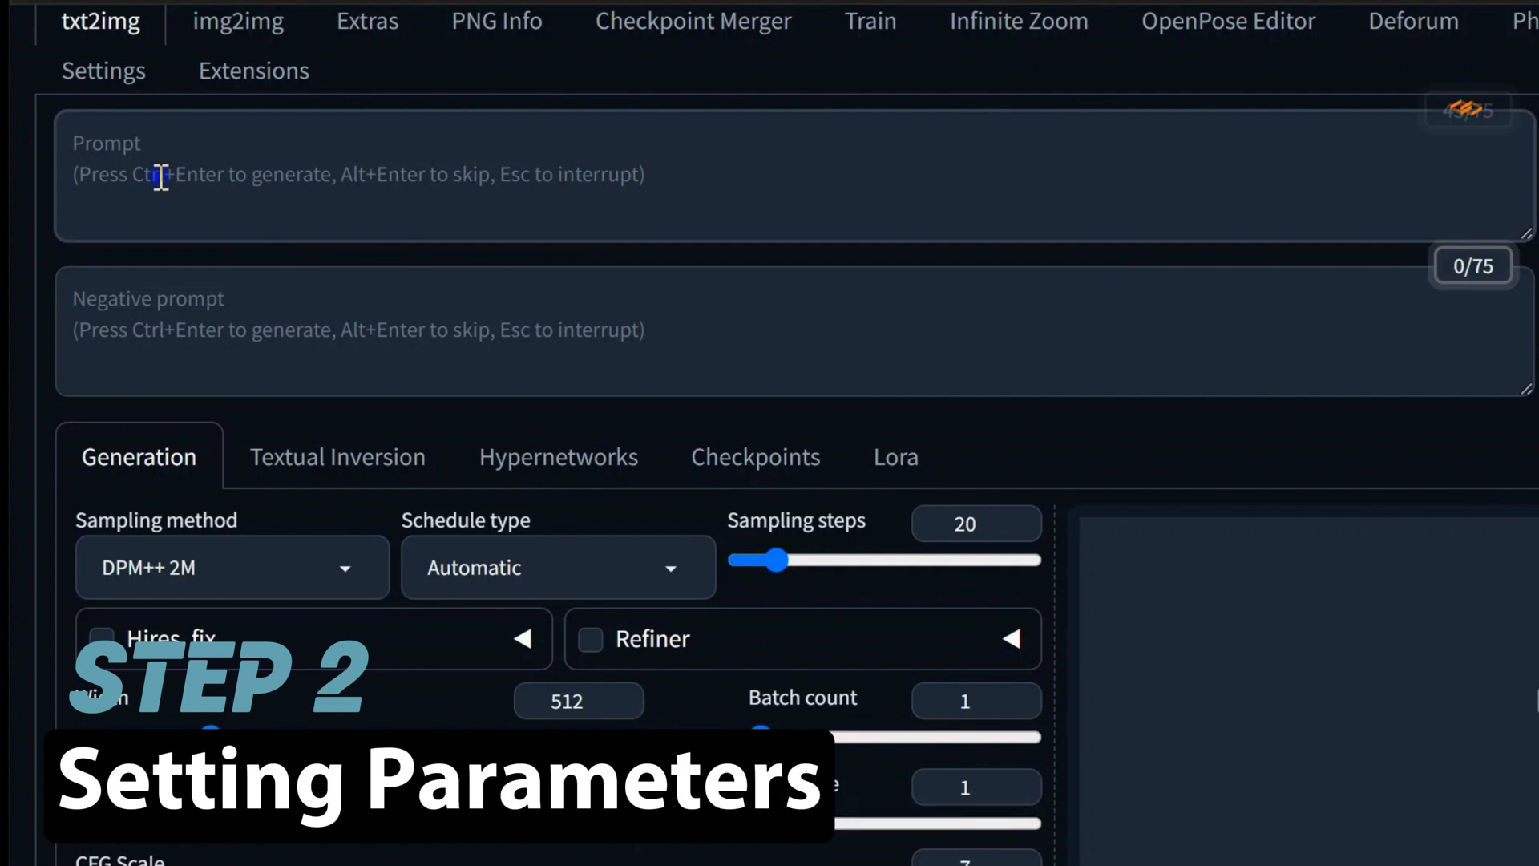
Enter the prompt "a girl, blonde, having coffee, instagram photo,(masterpiece:1.2), best quality, highres, original, extremely detailed wallpaper, perfect lighting,(extremely detailed CG:1.2), looking at viewer, close-up, upper body,"
left_click(160, 177)
type("a girl, blonde, having coffee, instagram photo,(masterpiece:1.2), best quality, highres, original, extremely detailed wallpaper, perfect lighting,(extremely detailed CG:1.2), looking at viewer, close-up, upper body,")
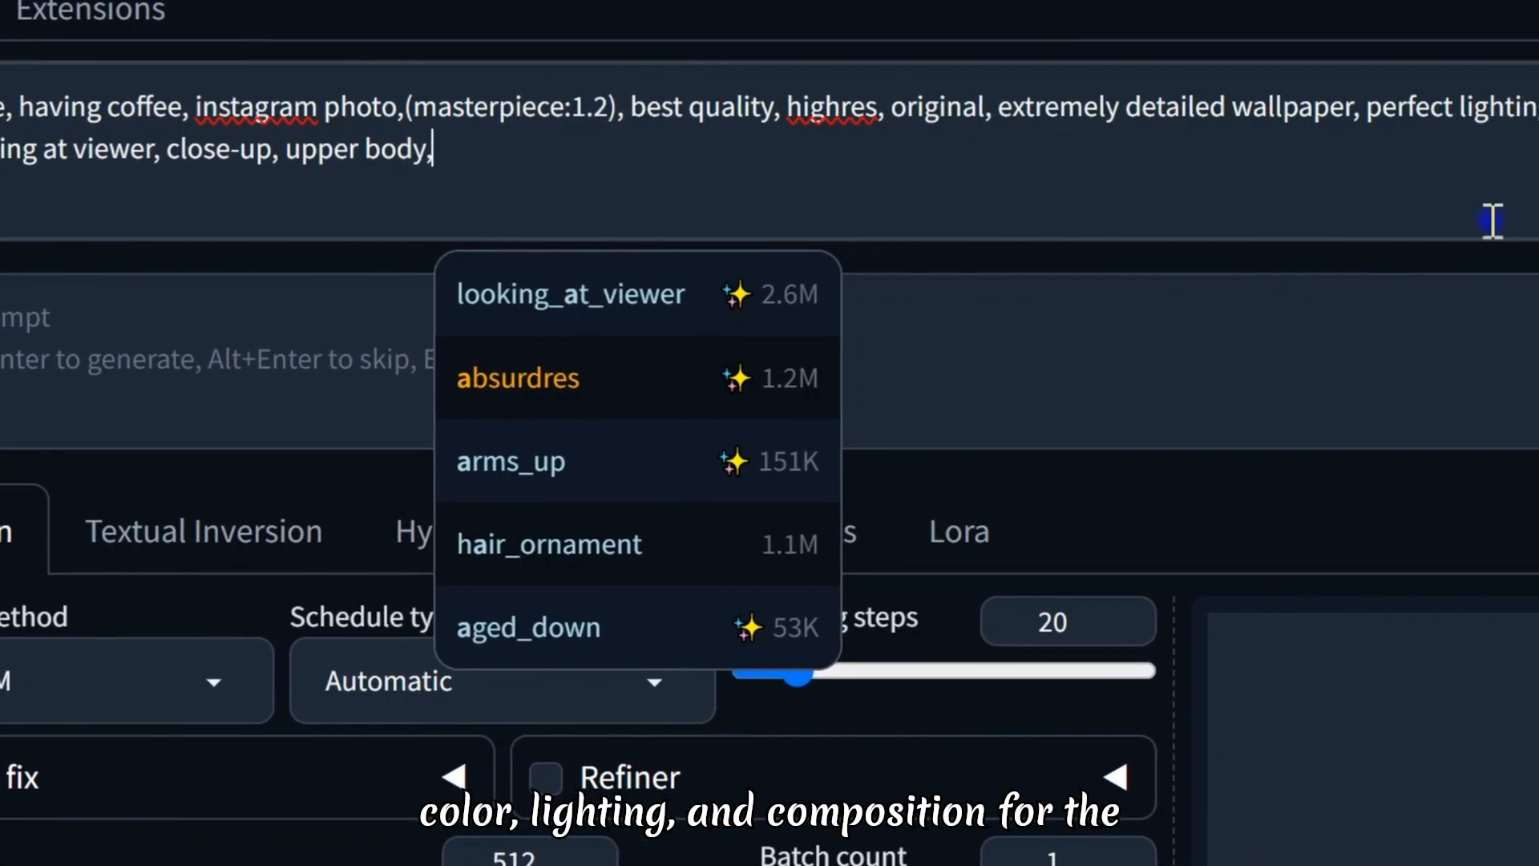
left_click(1103, 347)
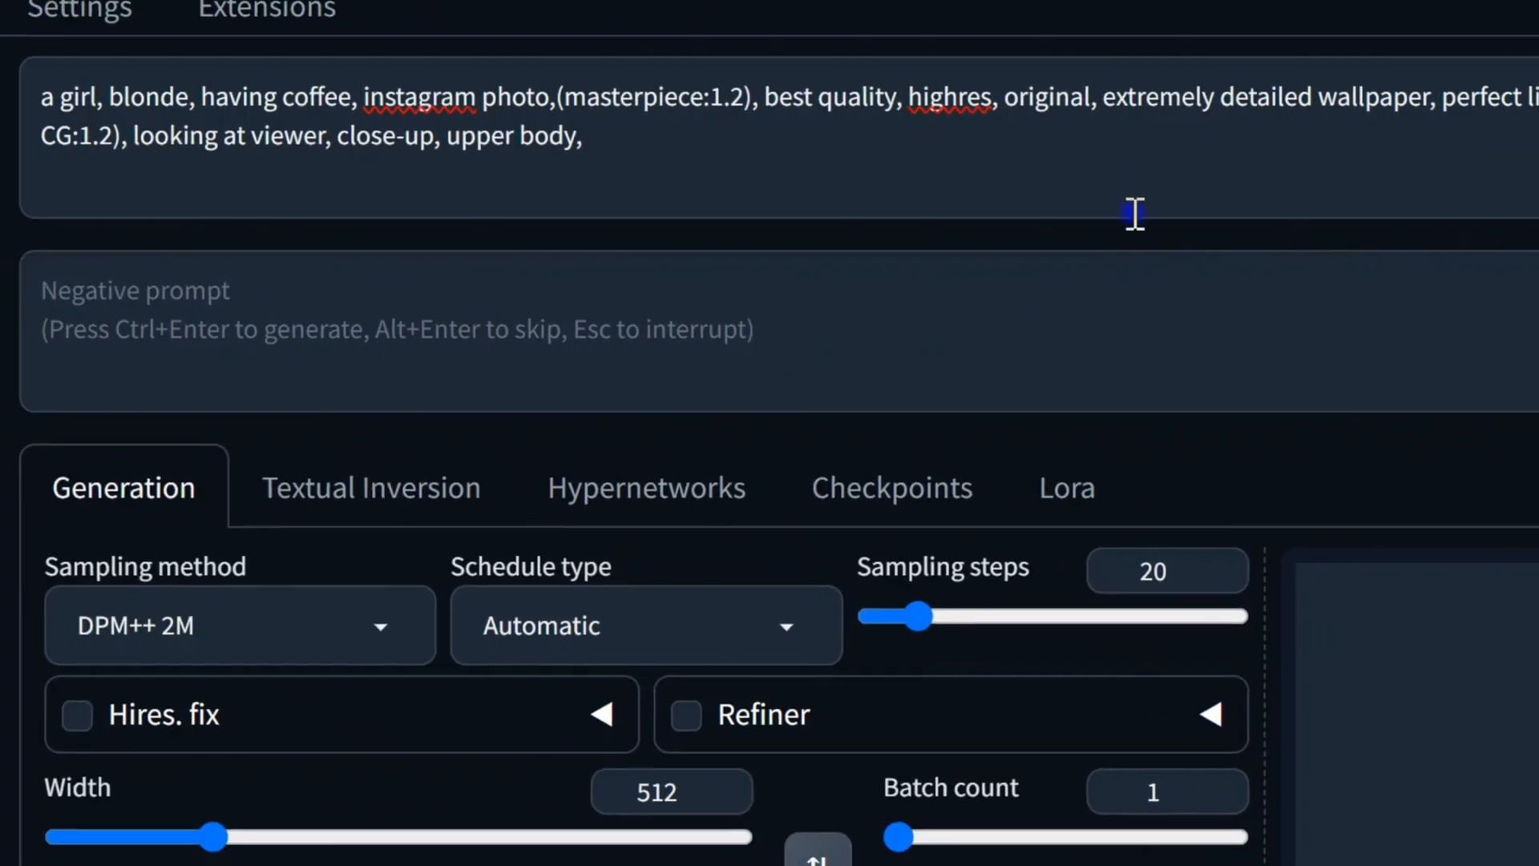
Enter a negative prompt starting "NSFW, (worst quality:2), (low quality:2), (normal quality:2), lowres" and ending "missing fingers, (((extra arms and legs)))."
left_click(145, 308)
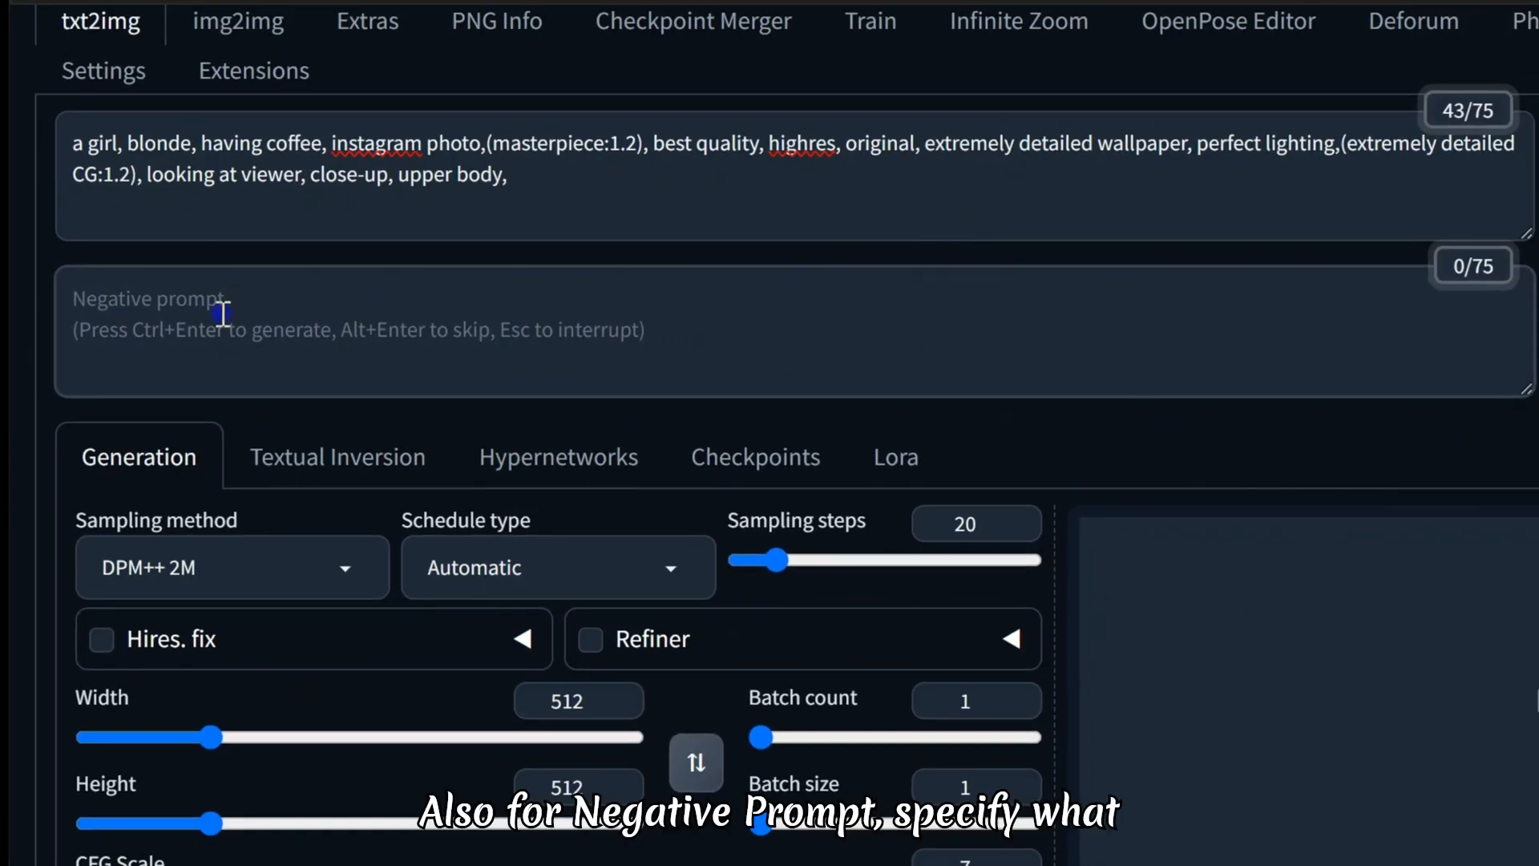
type("NSFW, (worst quality:2), (low quality:2), (normal quality:2), lowres, normal quality, ((monochrome)), ((grayscale)), skin spots, acnes, skin blemishes, age spot, (ugly:1.331), (duplicate:1.331), (morbid:1.21), (mutilated:1.21), (tranny:1.331), mutated hands, (poorly drawn hands:1.5), blurry, (bad anatomy:1.21), (bad proportions:1.331), extra limbs, (disfigured:1.331), (missing arms:1.331), (extra legs:1.331), (fused fingers:1.61051), (too many fingers:1.61051), (unclear eyes:1.331), lowers, bad hands, missing fingers, extra digit,bad hands, missing fingers, (((extra arms and legs))),")
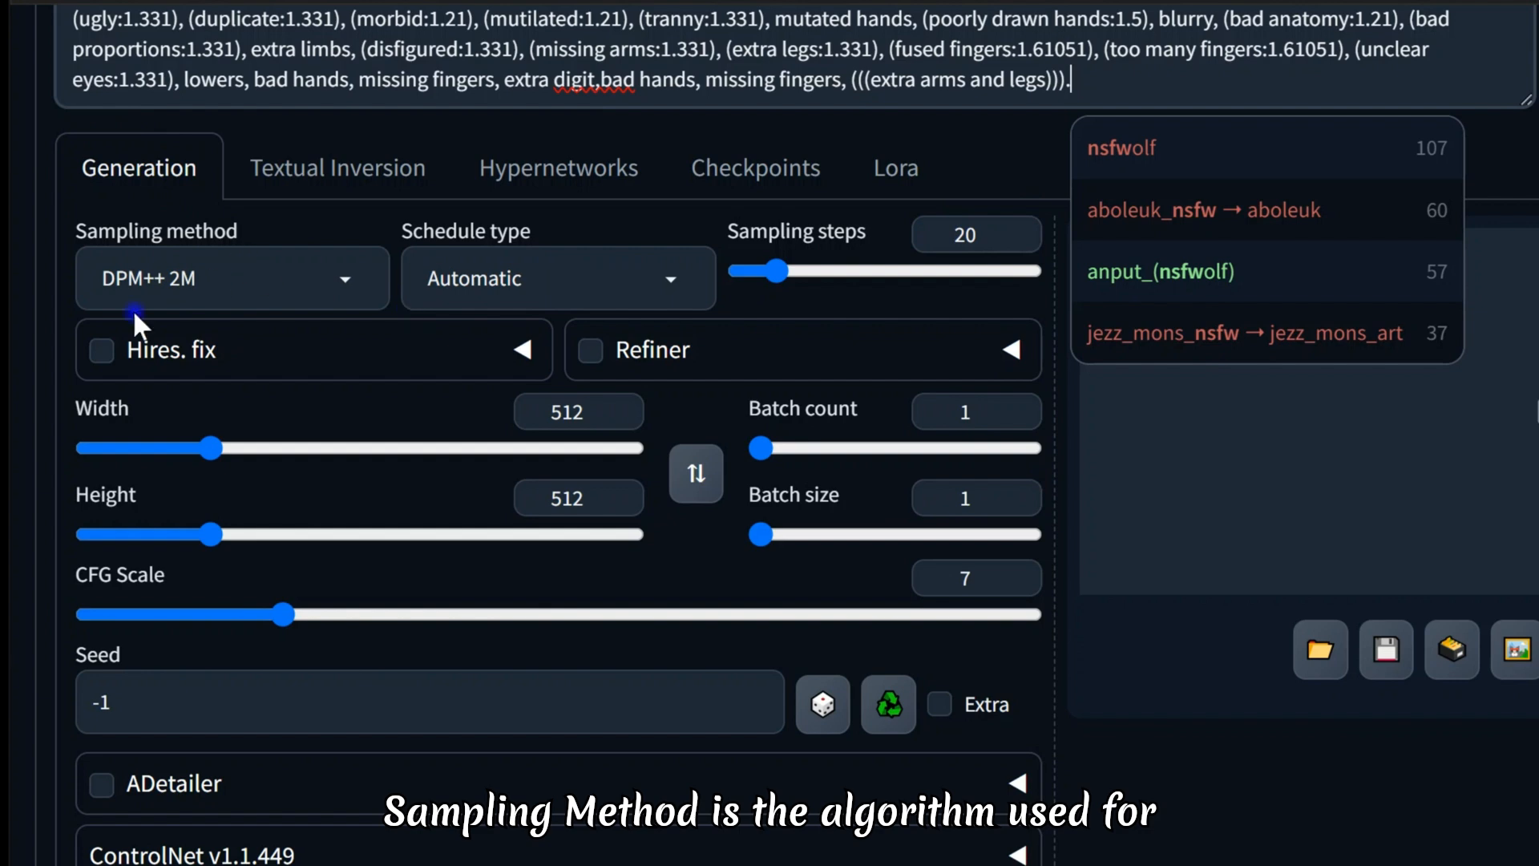
Set the sampling method to DPM++ 2M with the Karras schedule type and 30 sampling steps
left_click(349, 283)
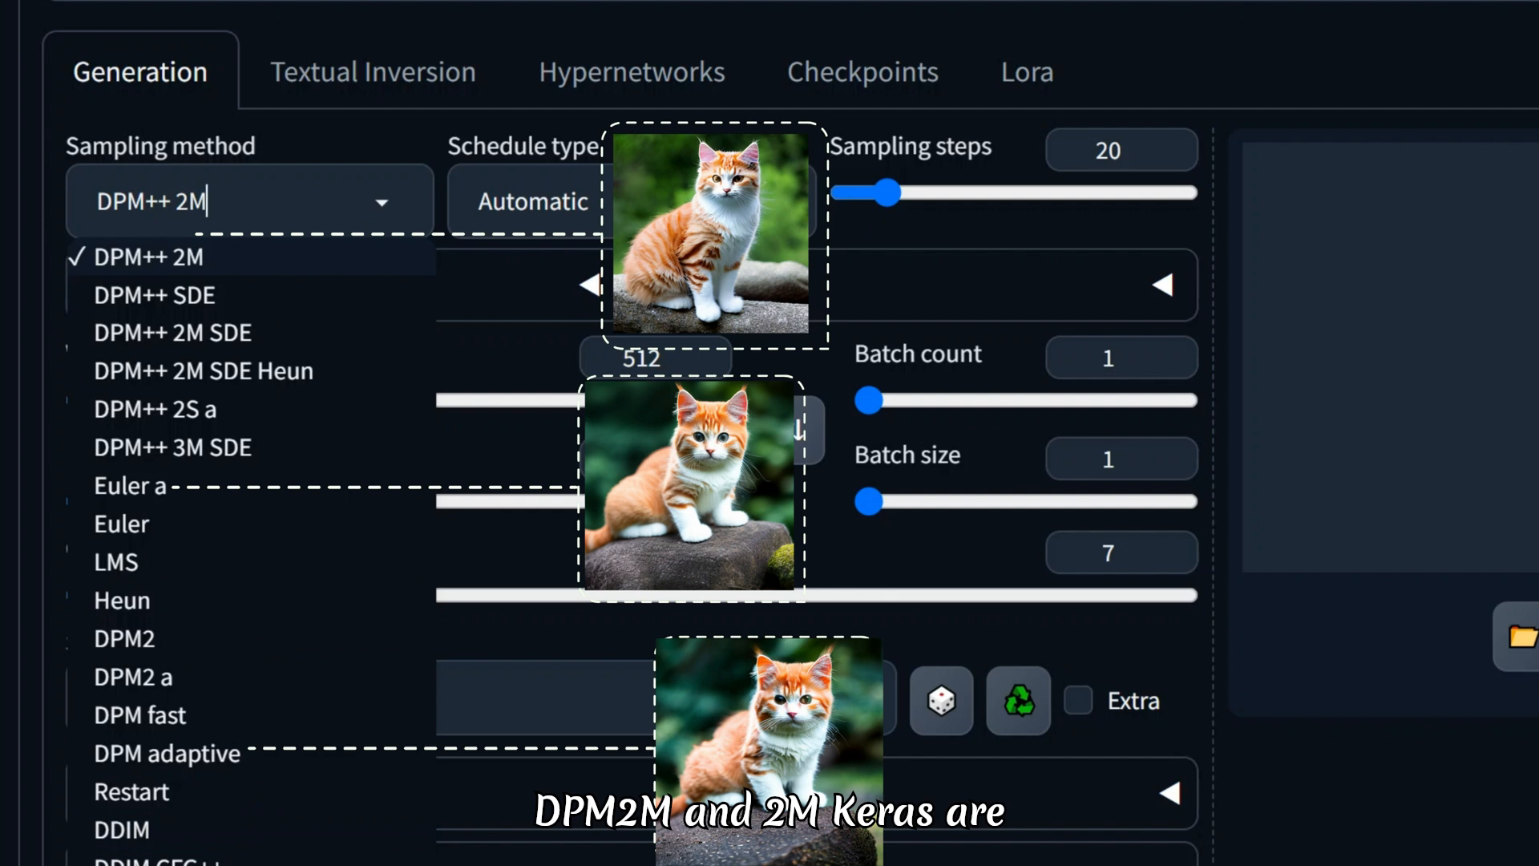
left_click(169, 255)
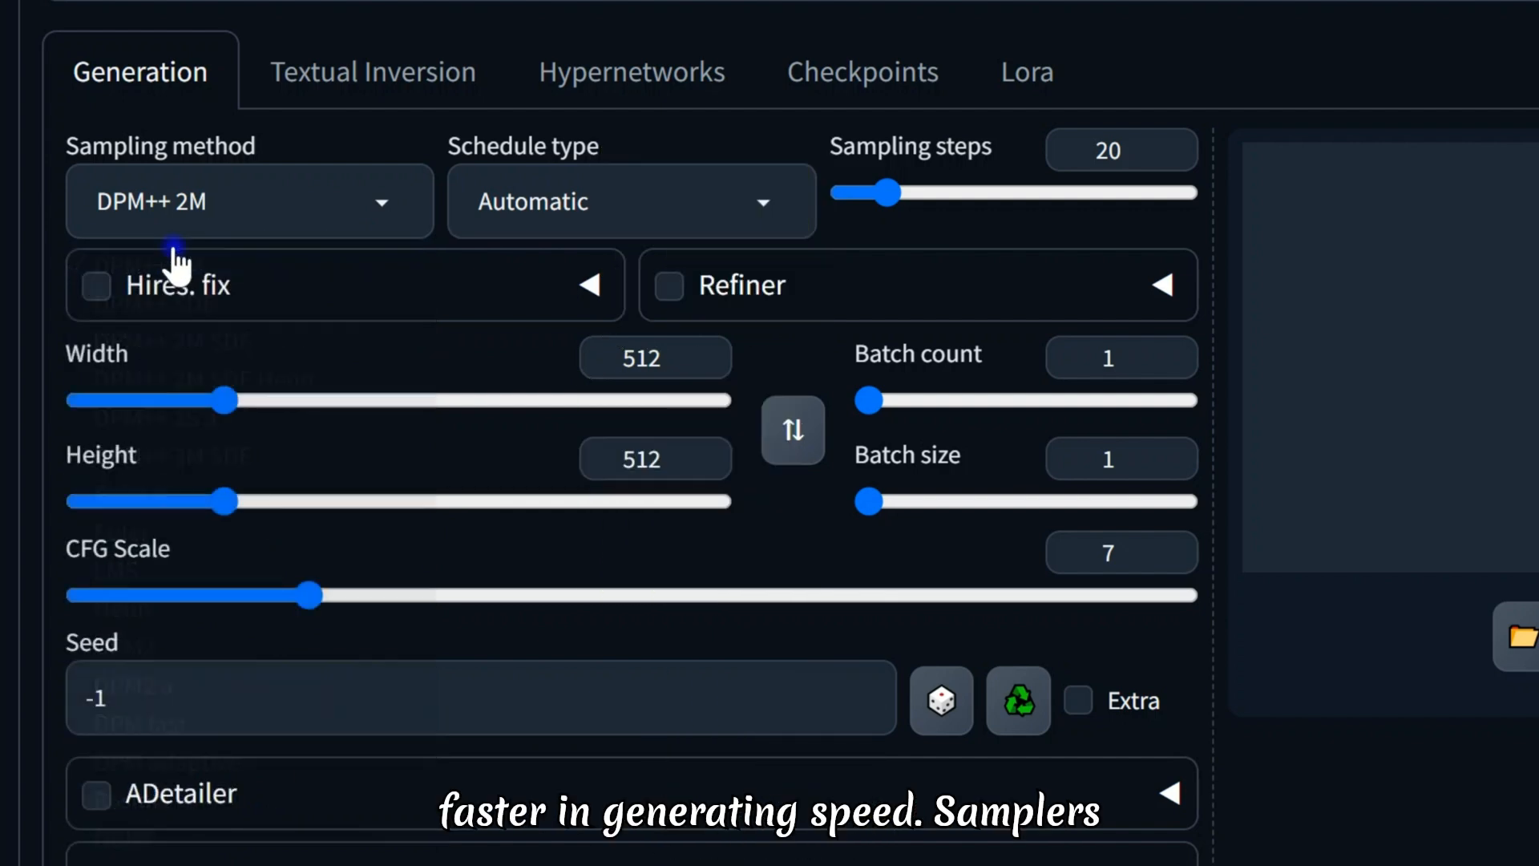
left_click(770, 204)
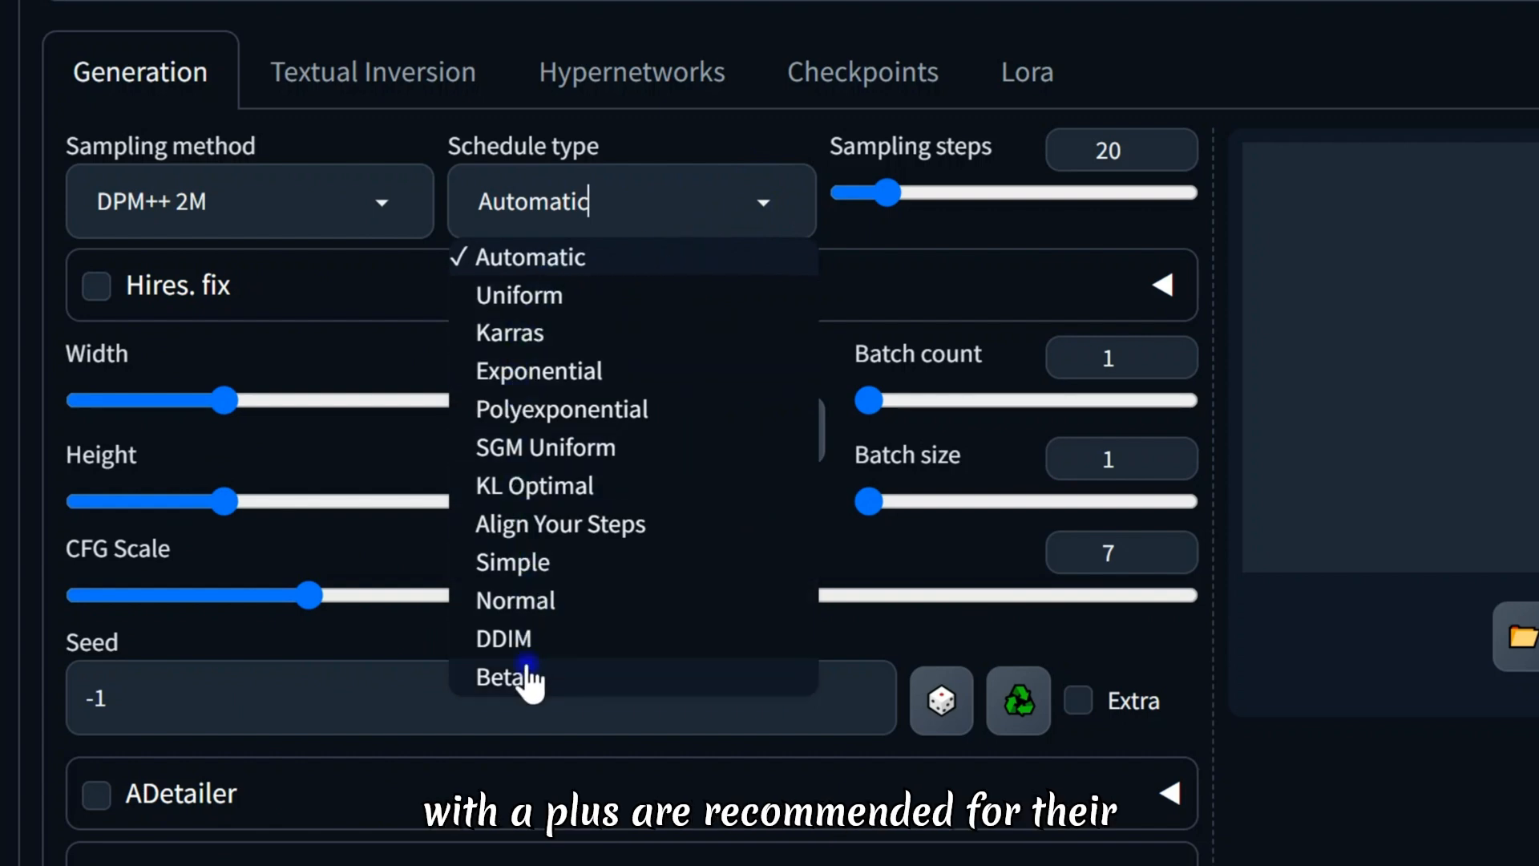
left_click(528, 333)
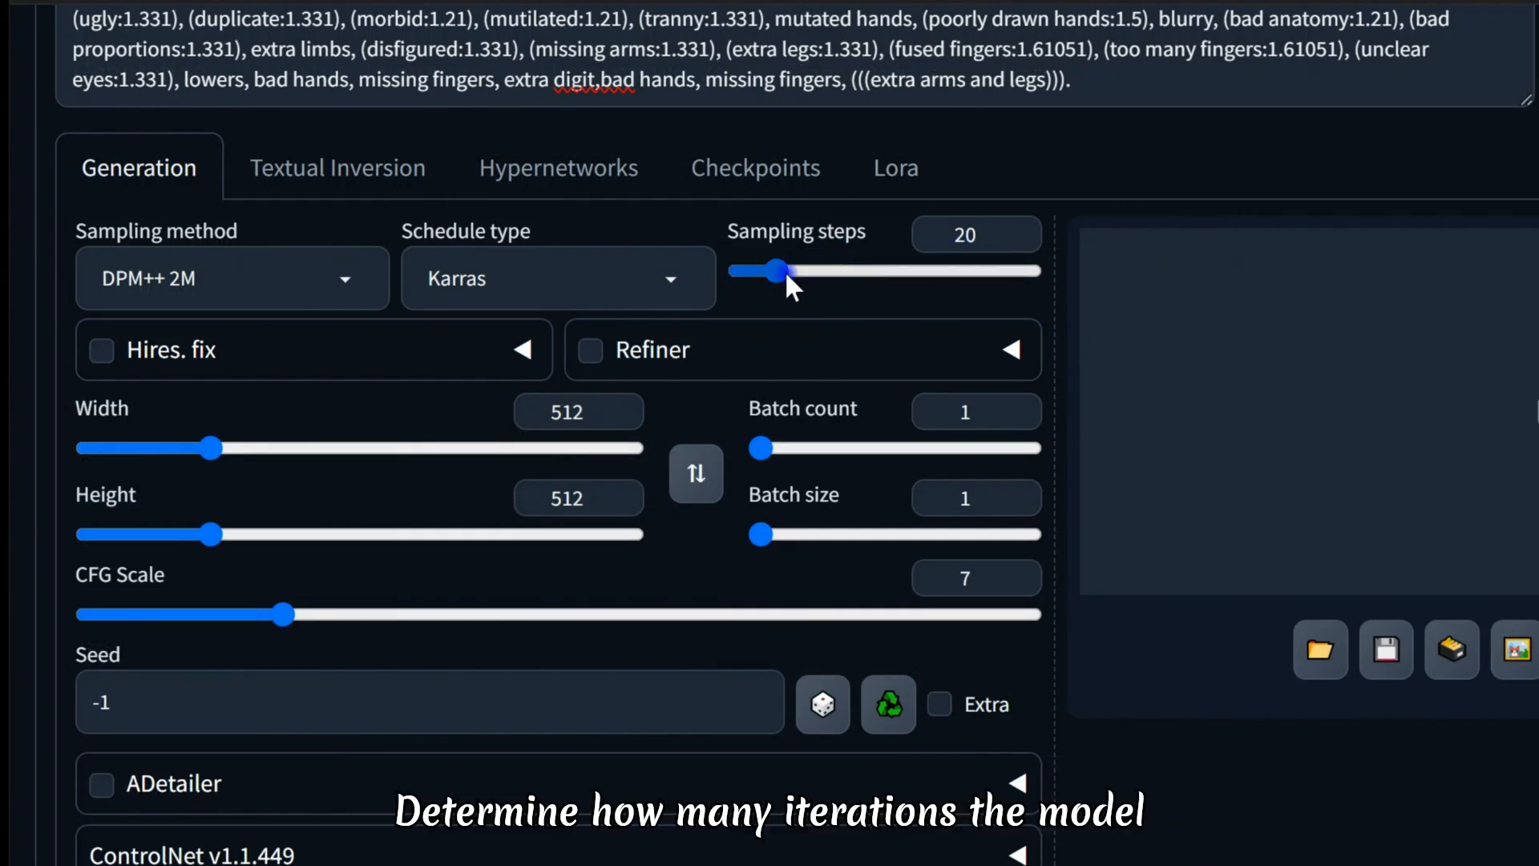
mouse_move(798, 271)
left_mouse_down()
mouse_move(837, 273)
mouse_move(795, 277)
left_mouse_up()
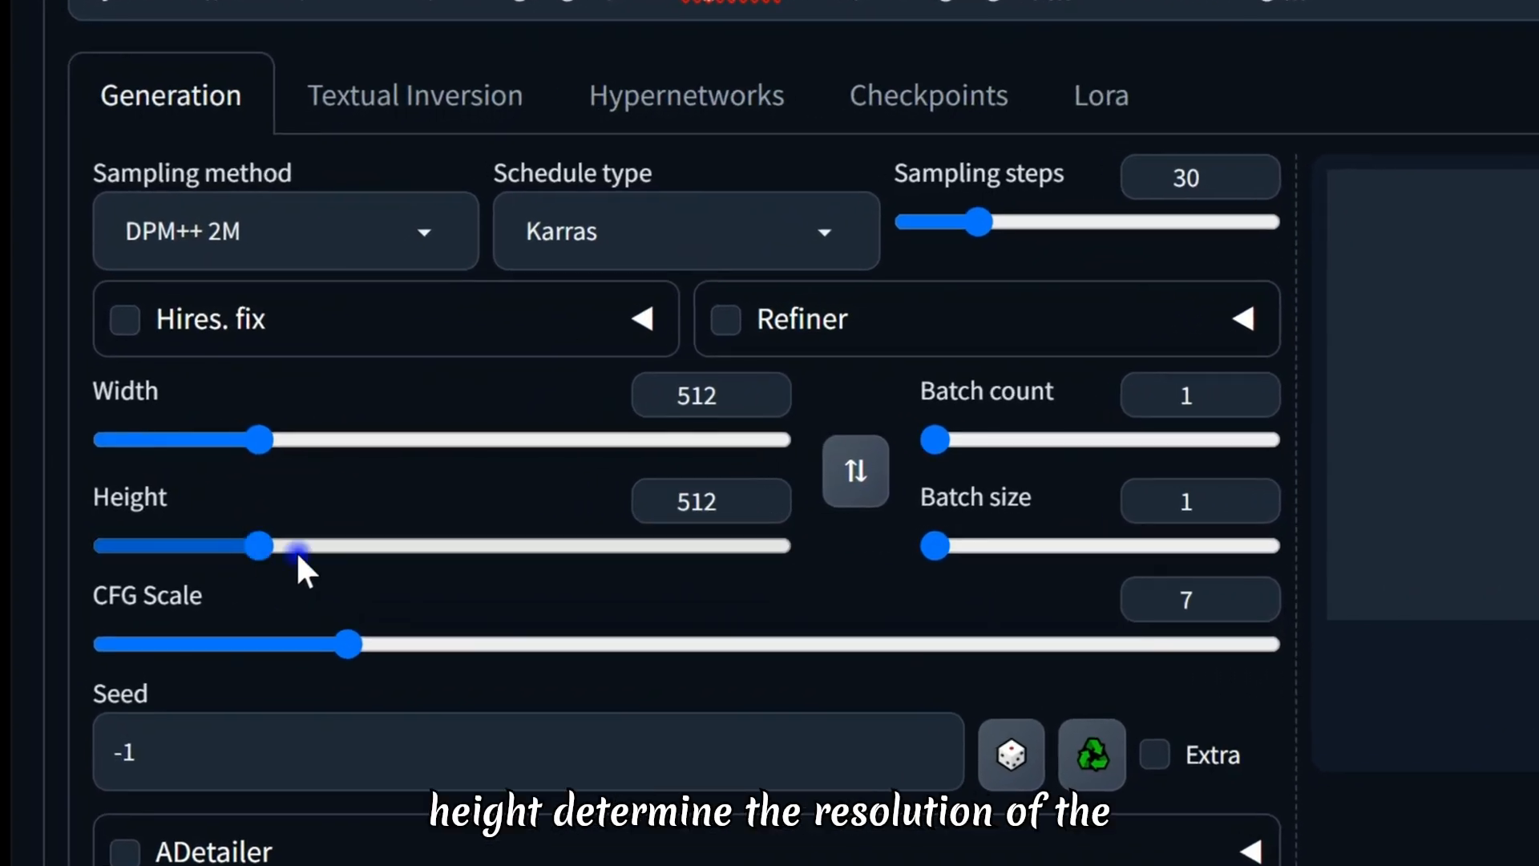
Set the output image height to 800
left_click_drag(391, 546, 353, 546)
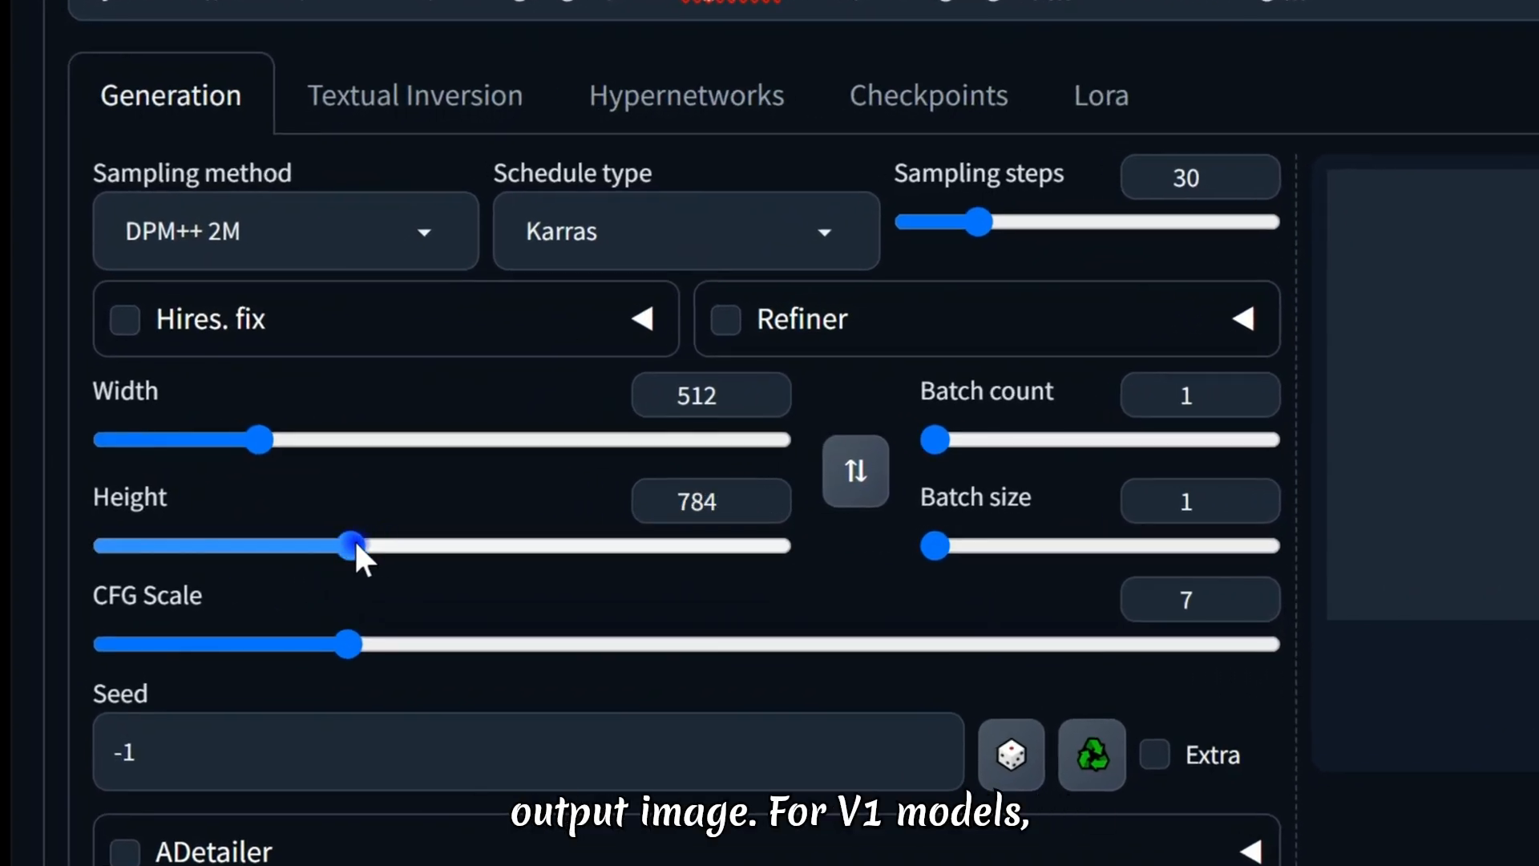
double_click(754, 505)
left_click(755, 488)
left_click(756, 489)
left_click(755, 488)
left_click(755, 488)
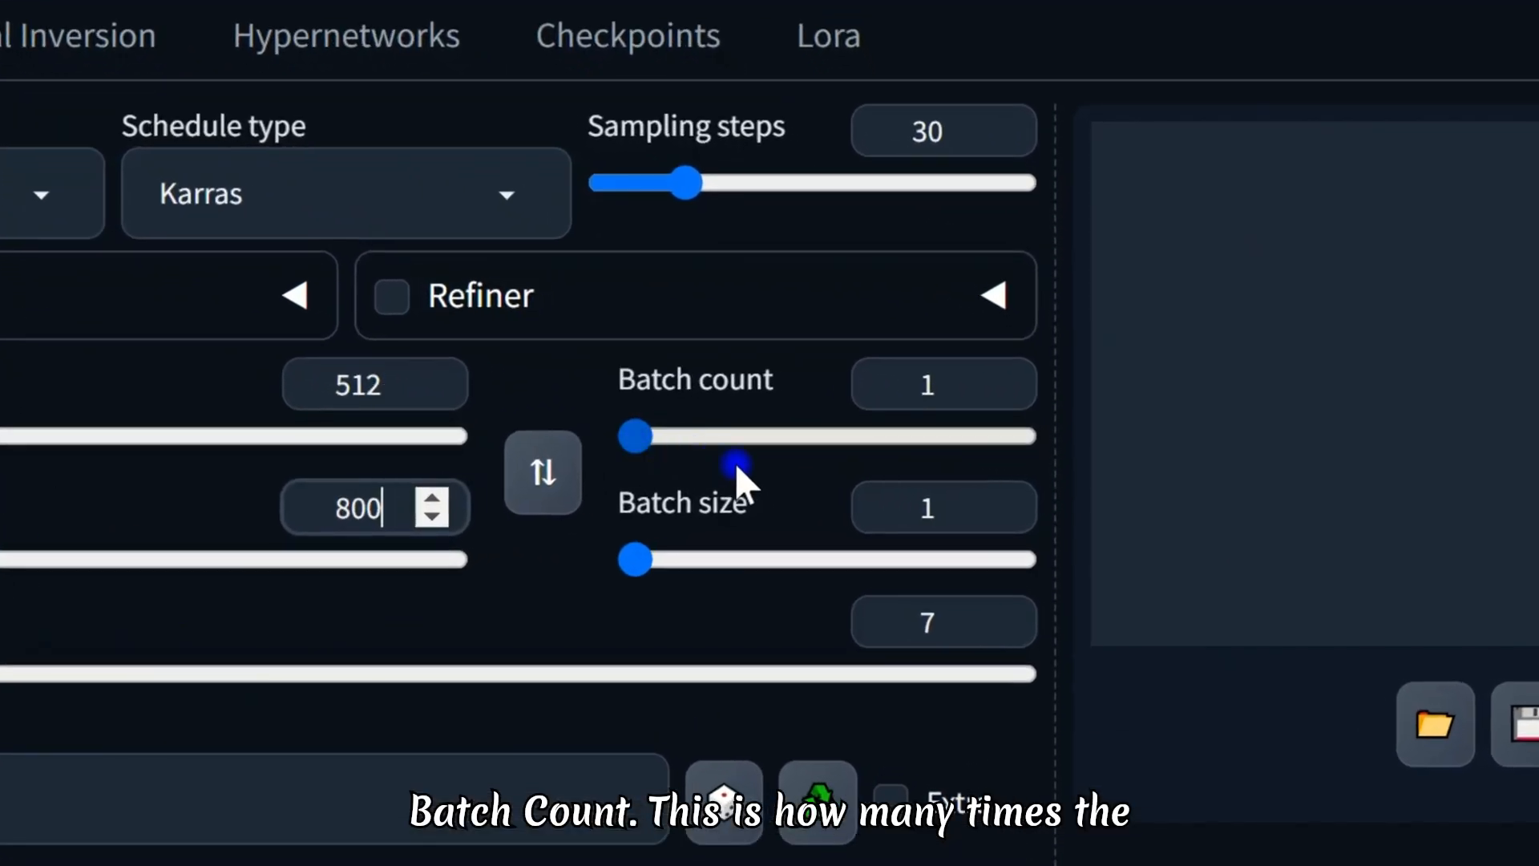
Set the batch count to 1, the batch size to 2 and the CFG scale to 7
left_click_drag(827, 462, 623, 461)
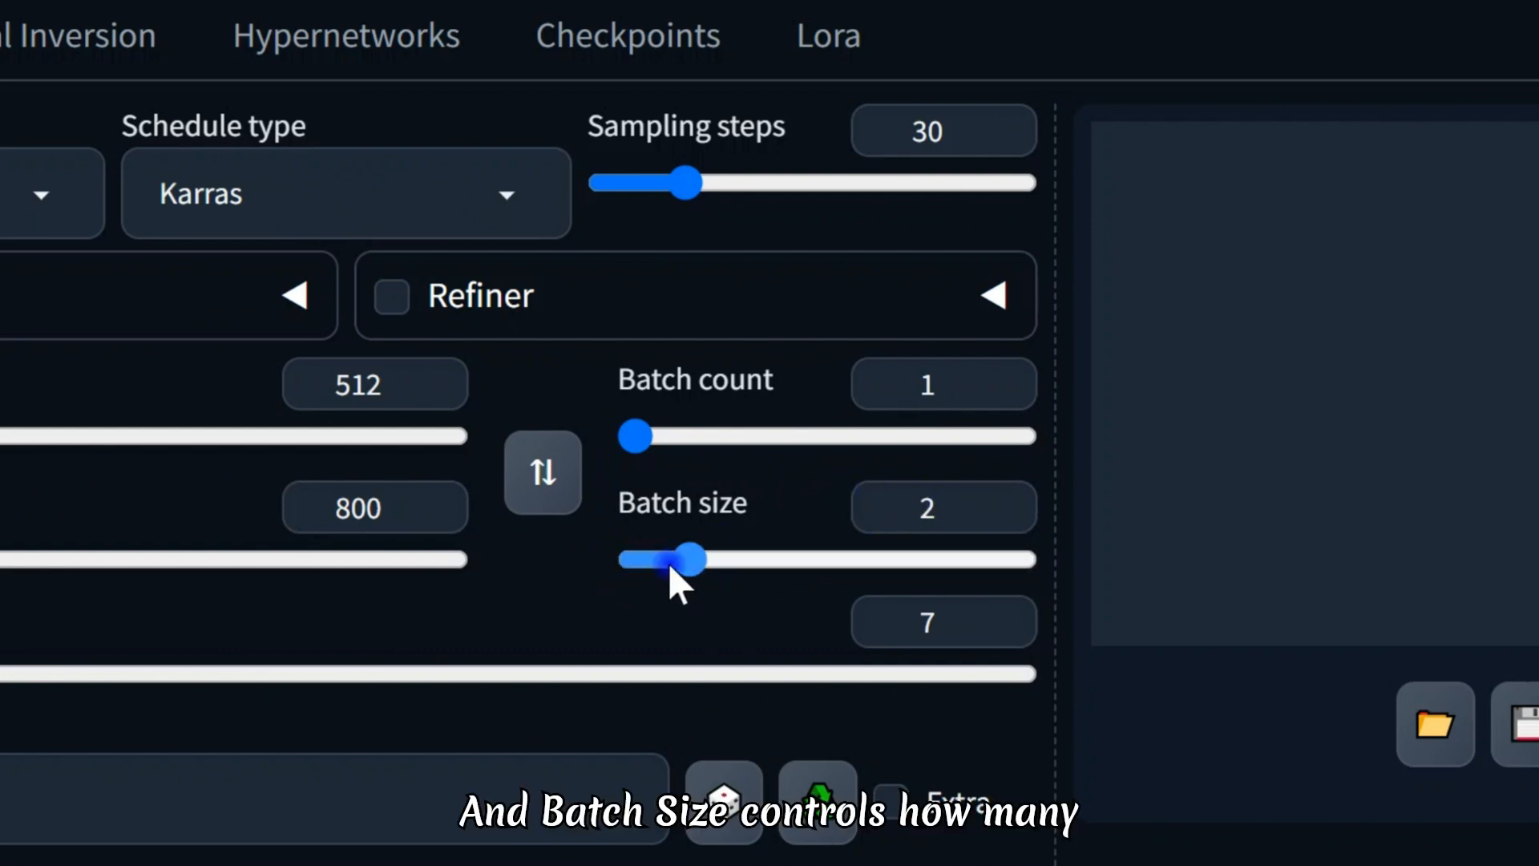
mouse_move(694, 583)
left_mouse_down()
mouse_move(876, 584)
mouse_move(1027, 615)
mouse_move(997, 592)
mouse_move(707, 582)
left_mouse_up()
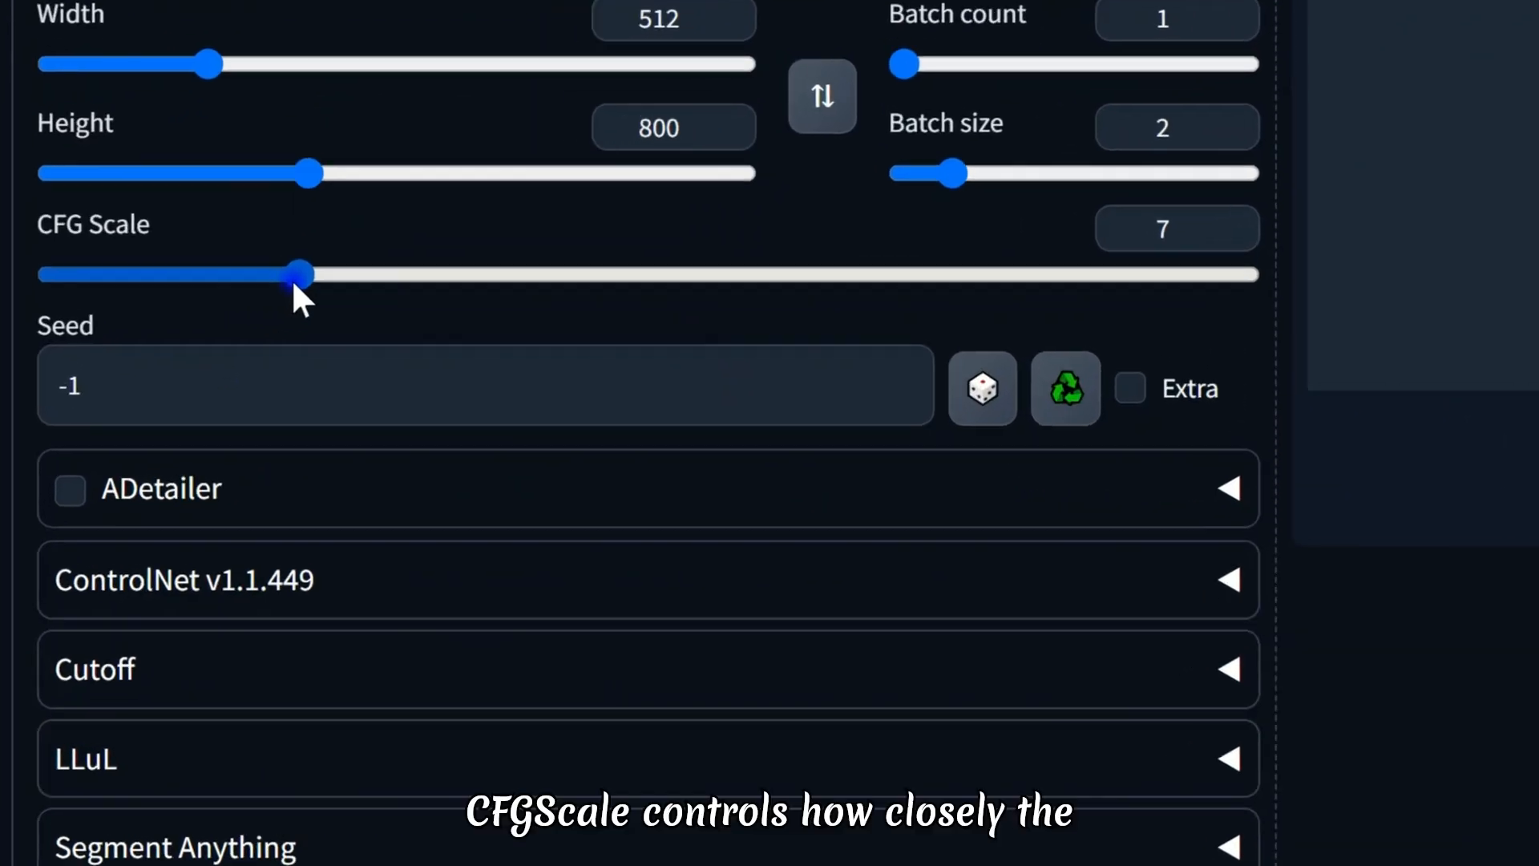
left_click_drag(316, 281, 337, 280)
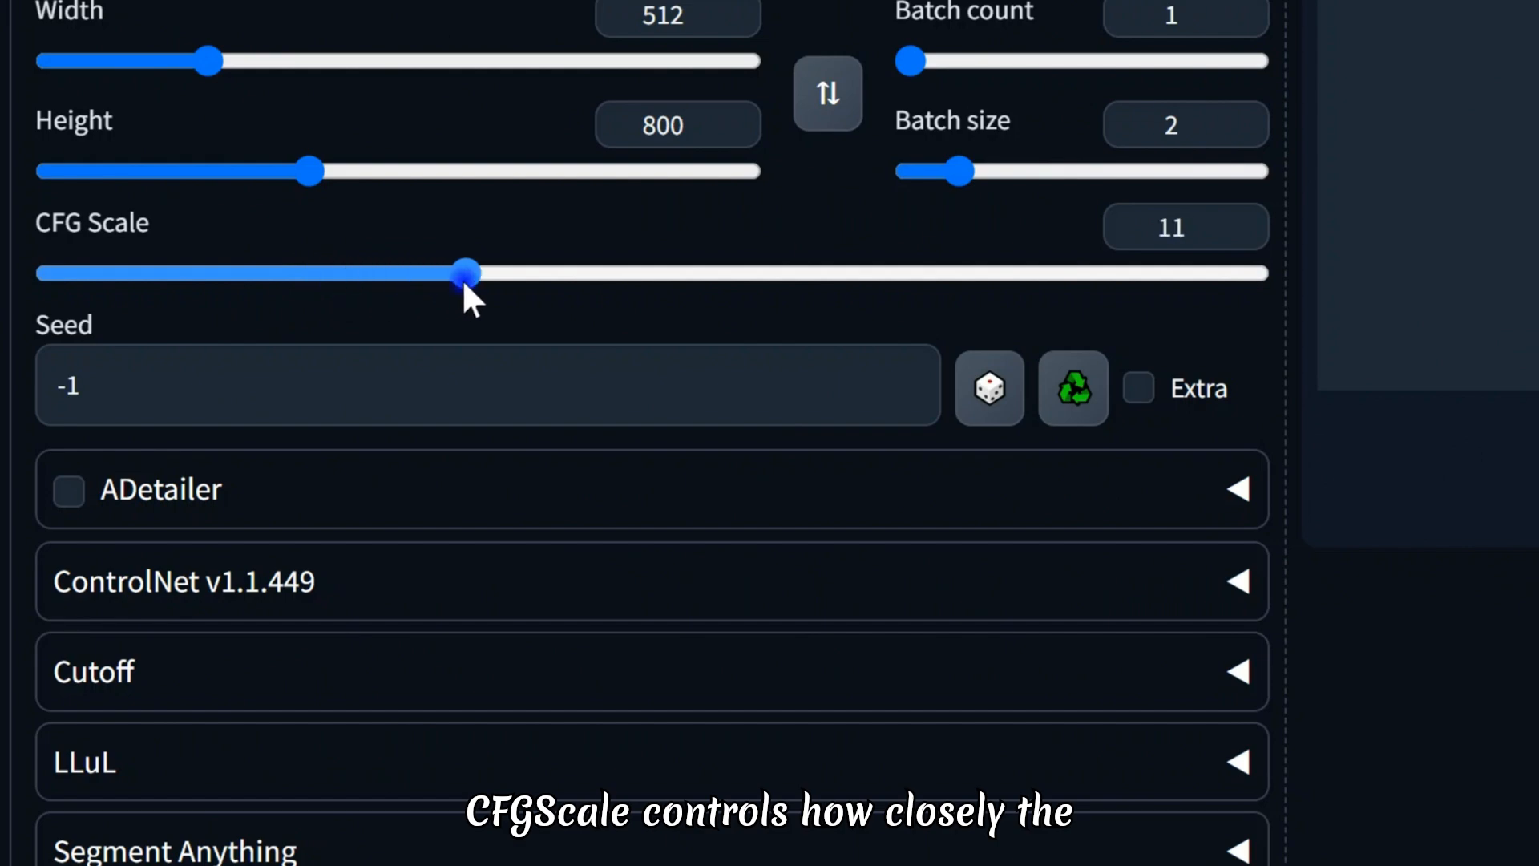
left_click_drag(463, 283, 311, 291)
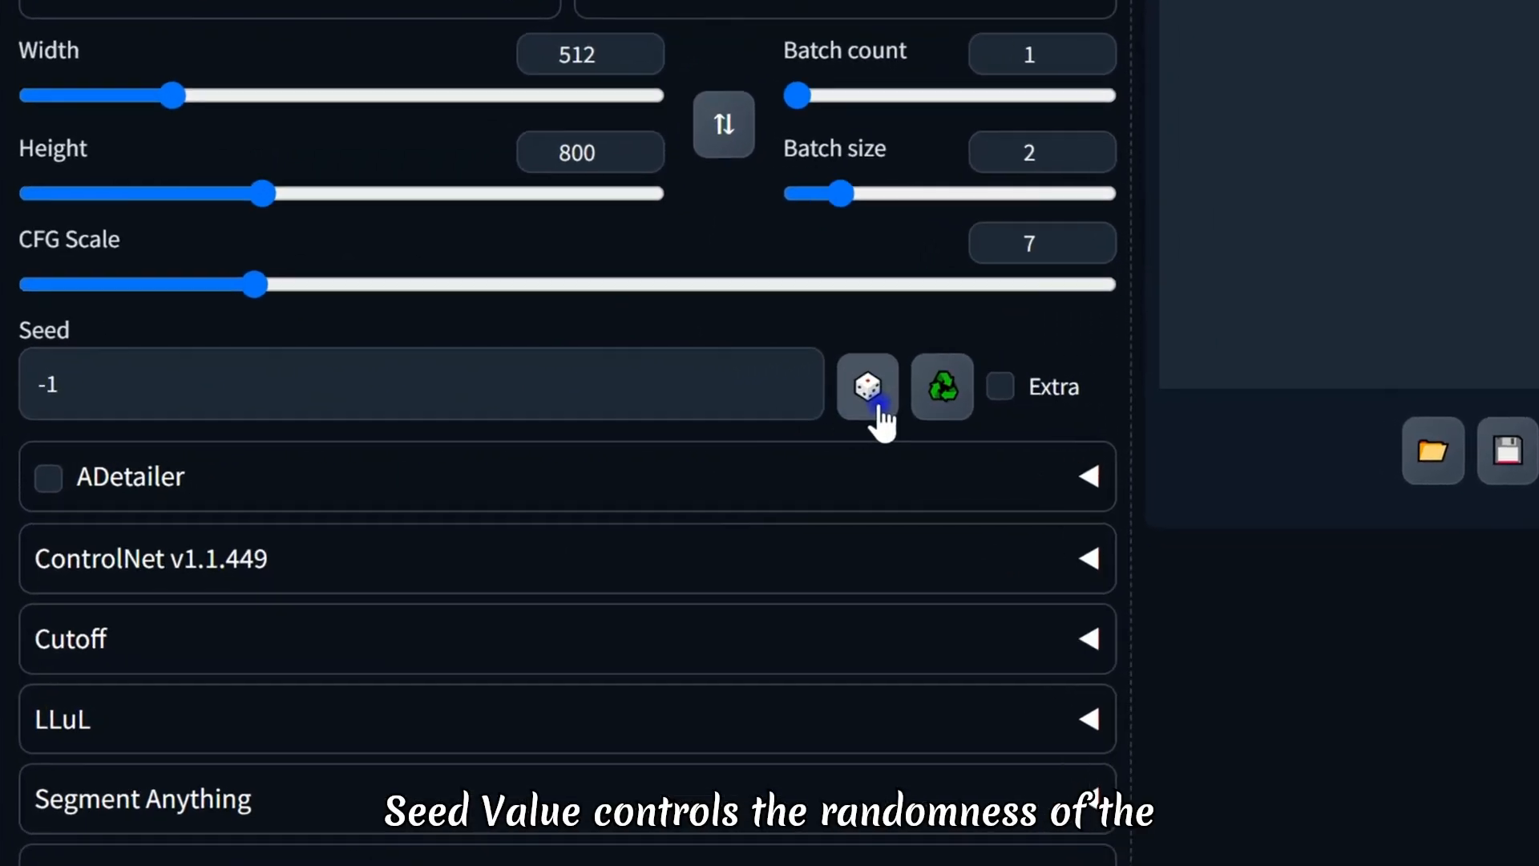
Set the seed to random and try the variation strength in the extra seed options
left_click(874, 404)
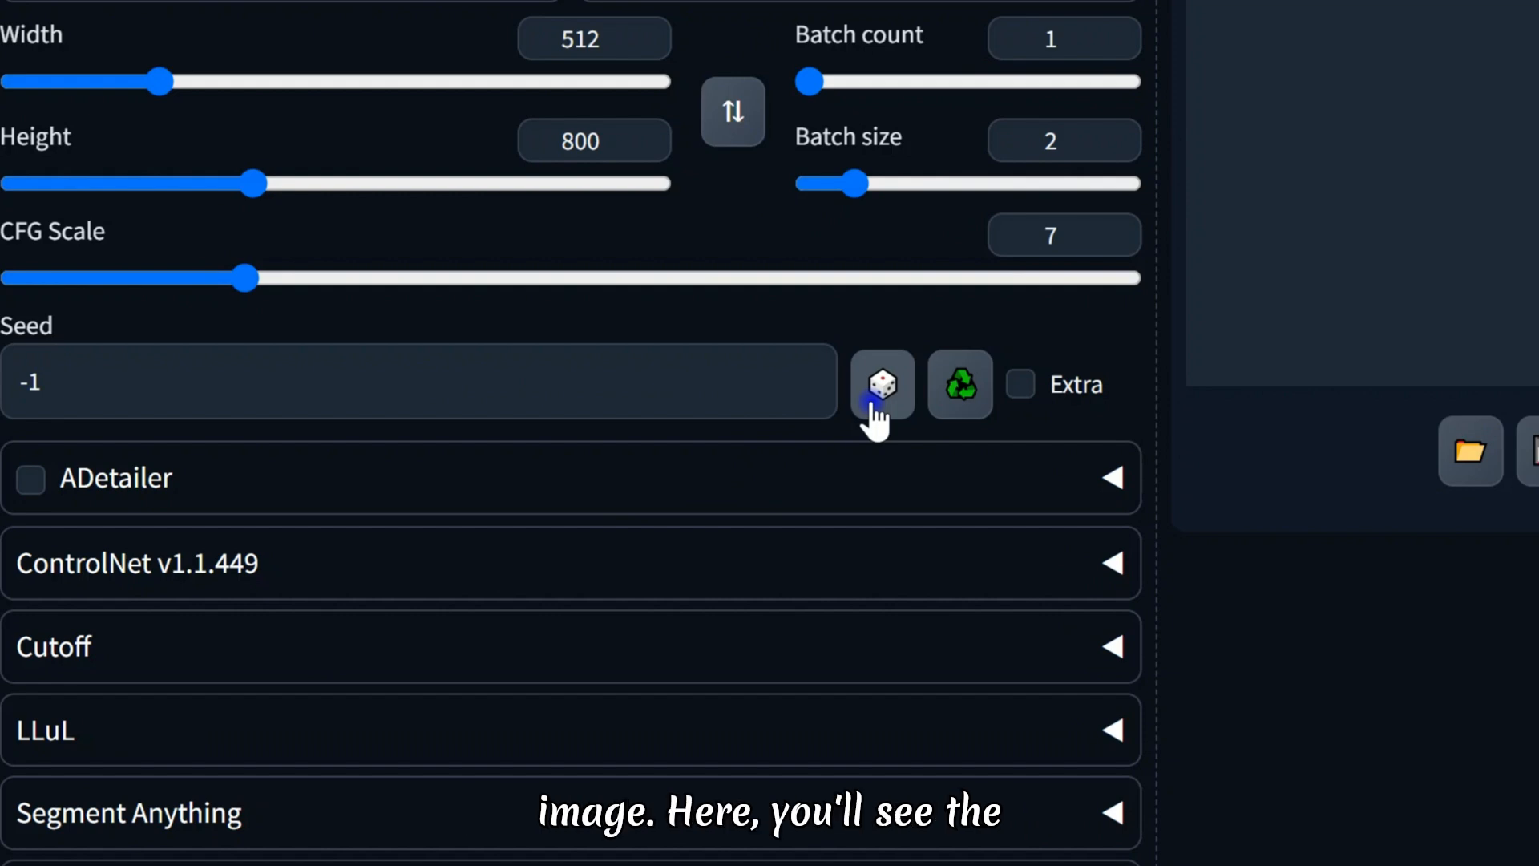
left_click(1022, 387)
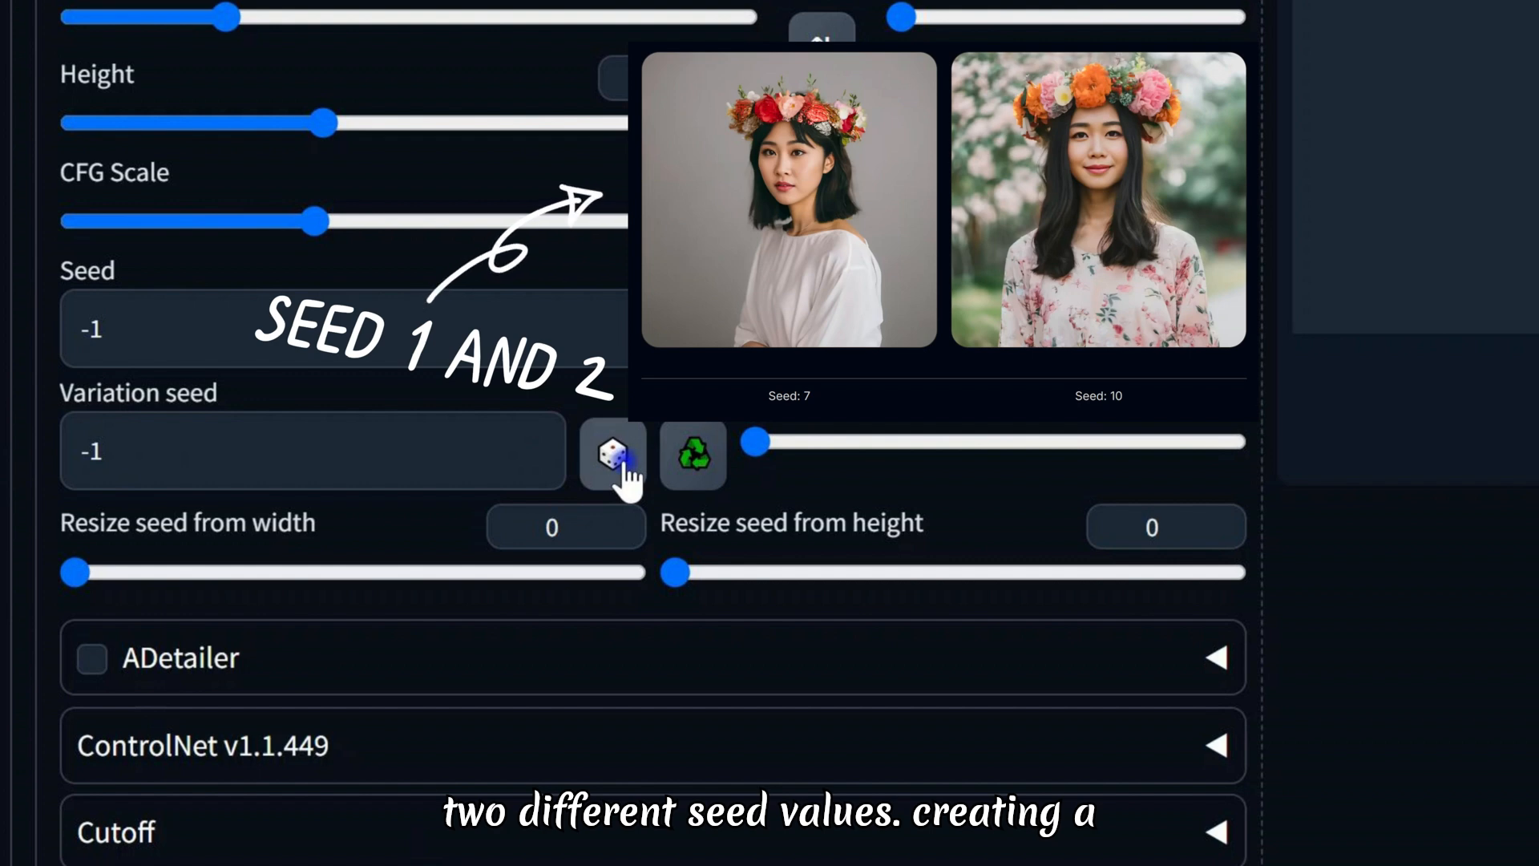
left_click(784, 441)
left_click_drag(784, 441, 728, 445)
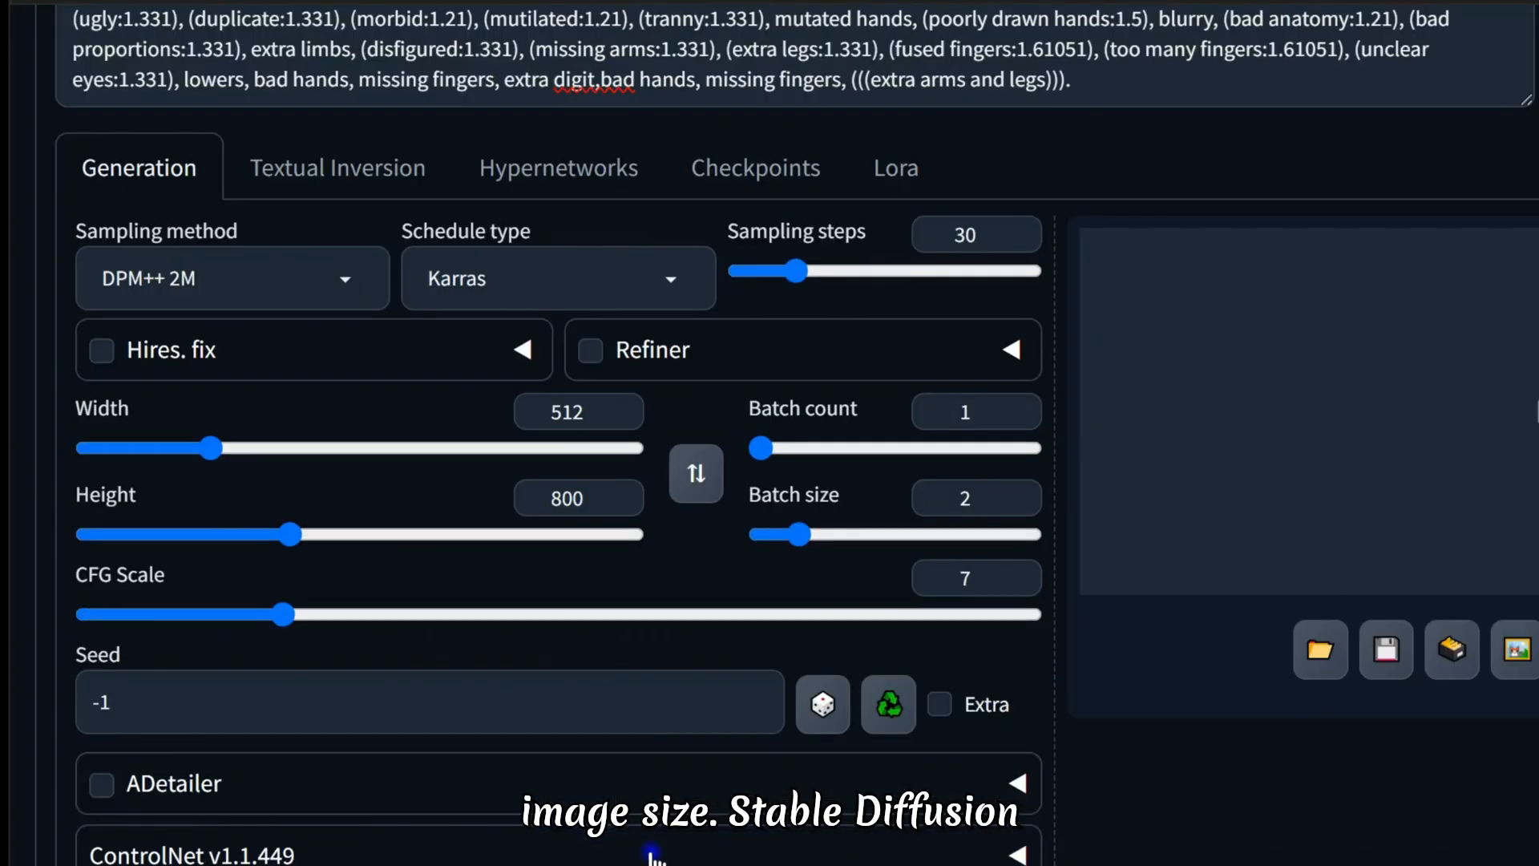
Enable Hires. fix with the R-ESRGAN 4x+ upscaler and 20 hires steps
scroll(536, 834, "up", 2)
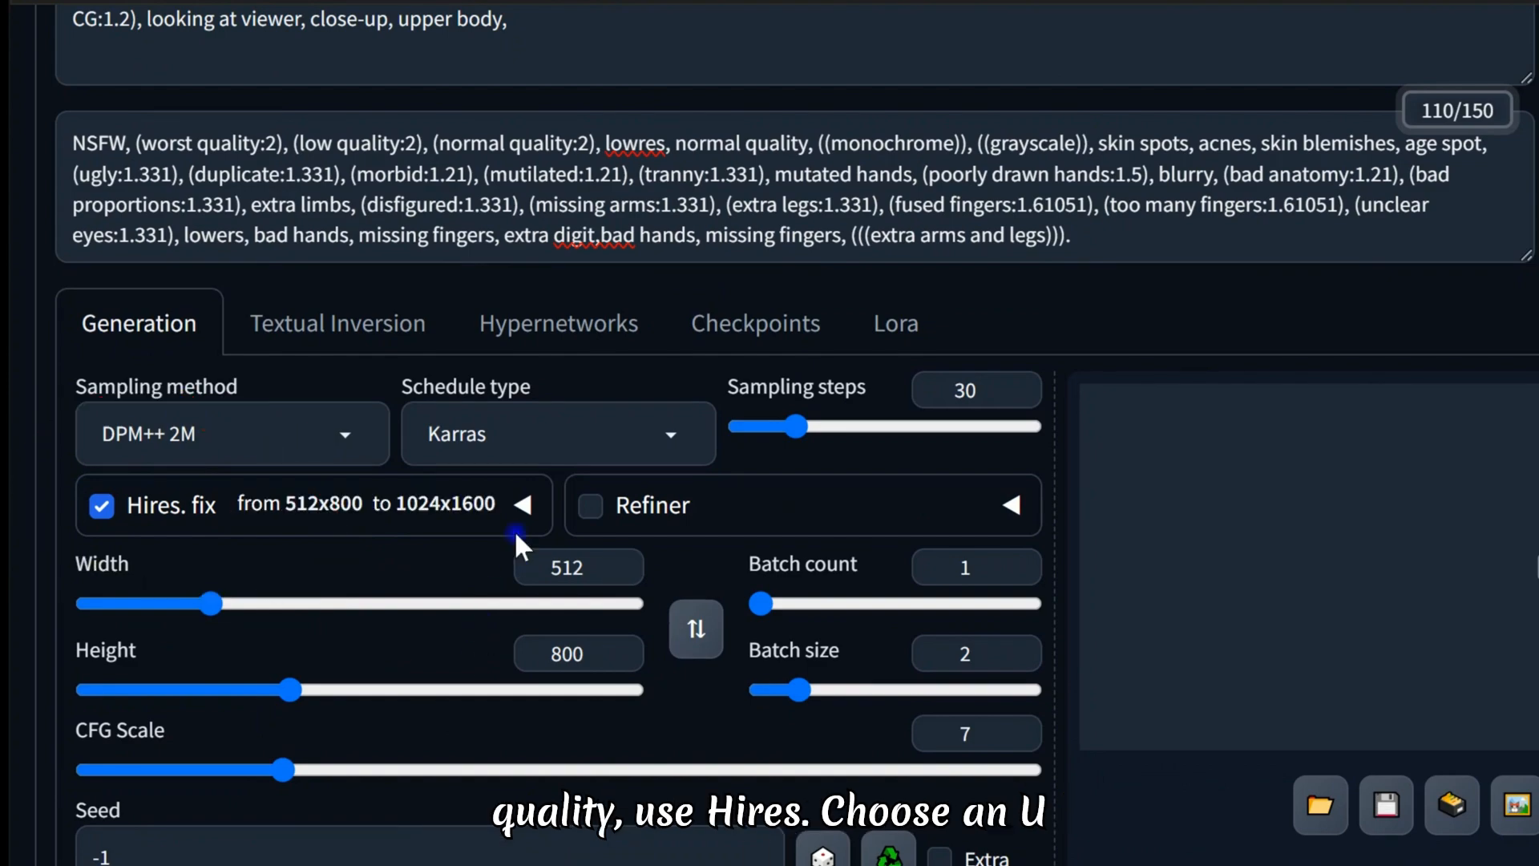
left_click(522, 504)
left_click(292, 331)
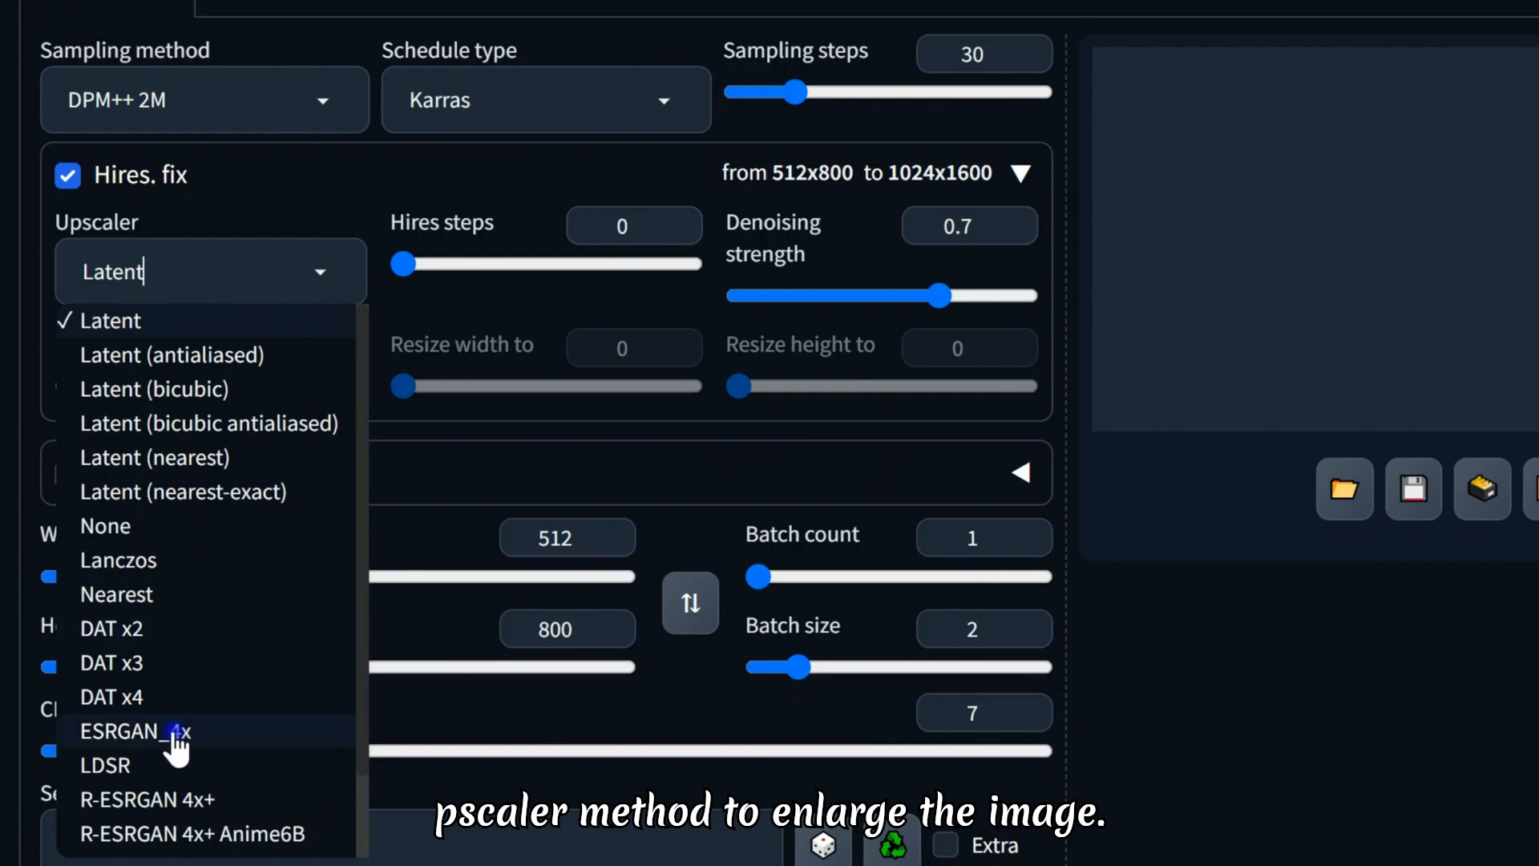
left_click(158, 801)
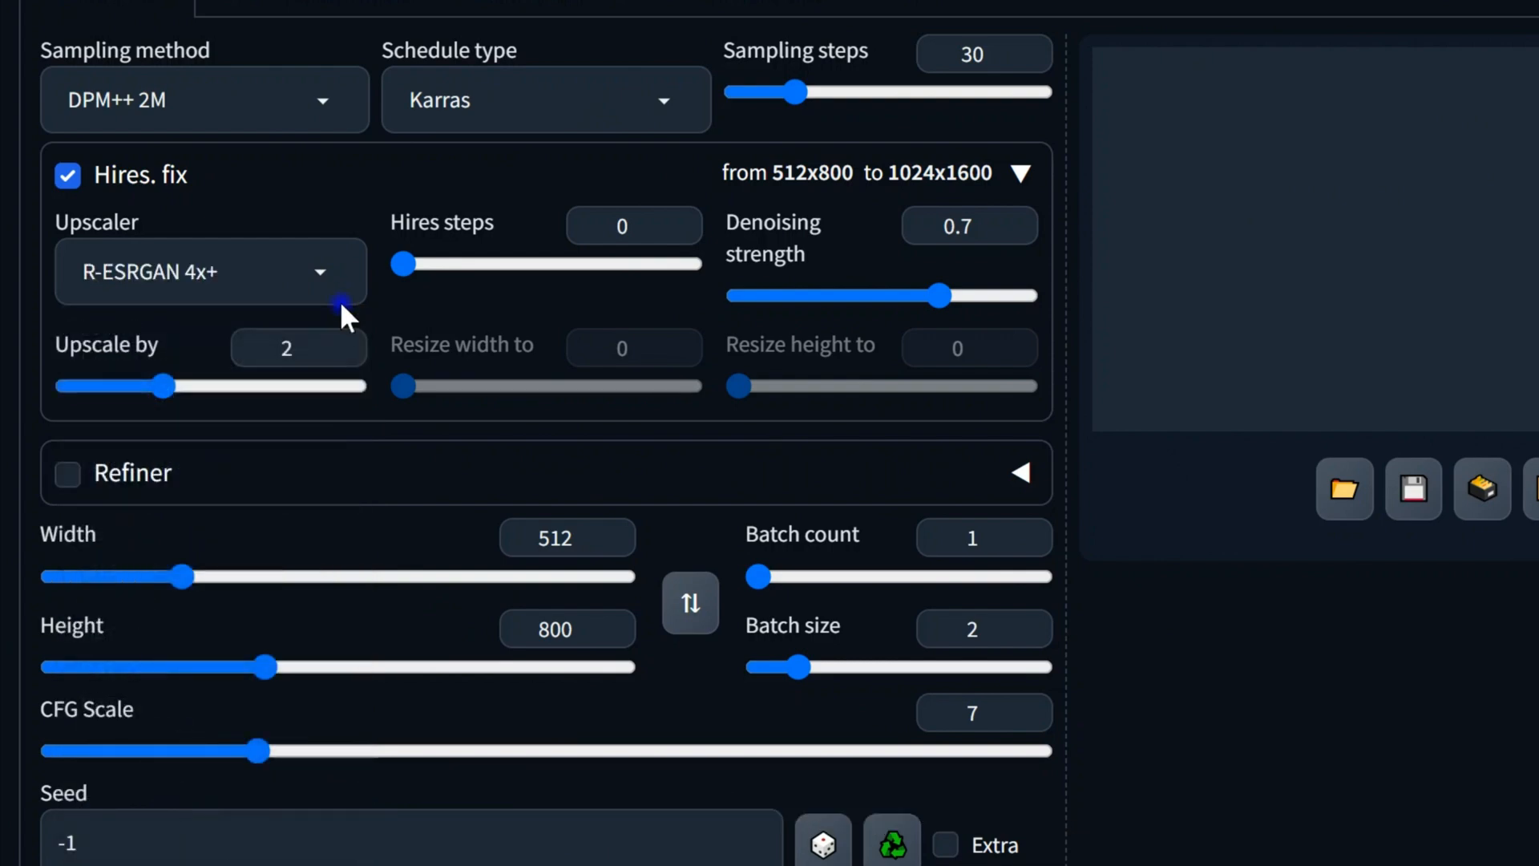
left_click_drag(404, 265, 445, 265)
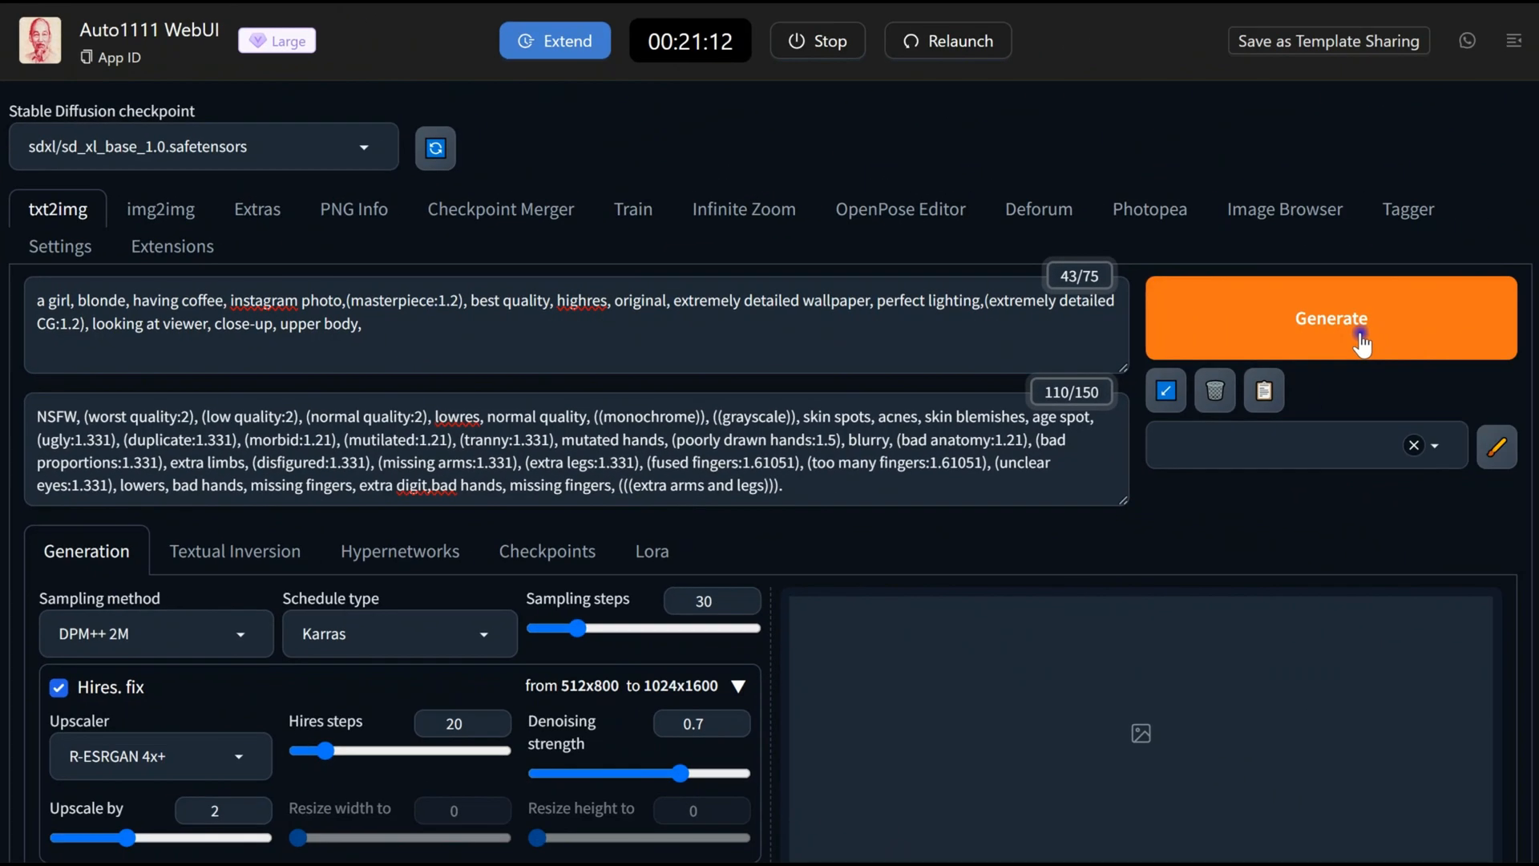
Generate the two blonde-girl coffee portraits and view each image individually
left_click(1261, 344)
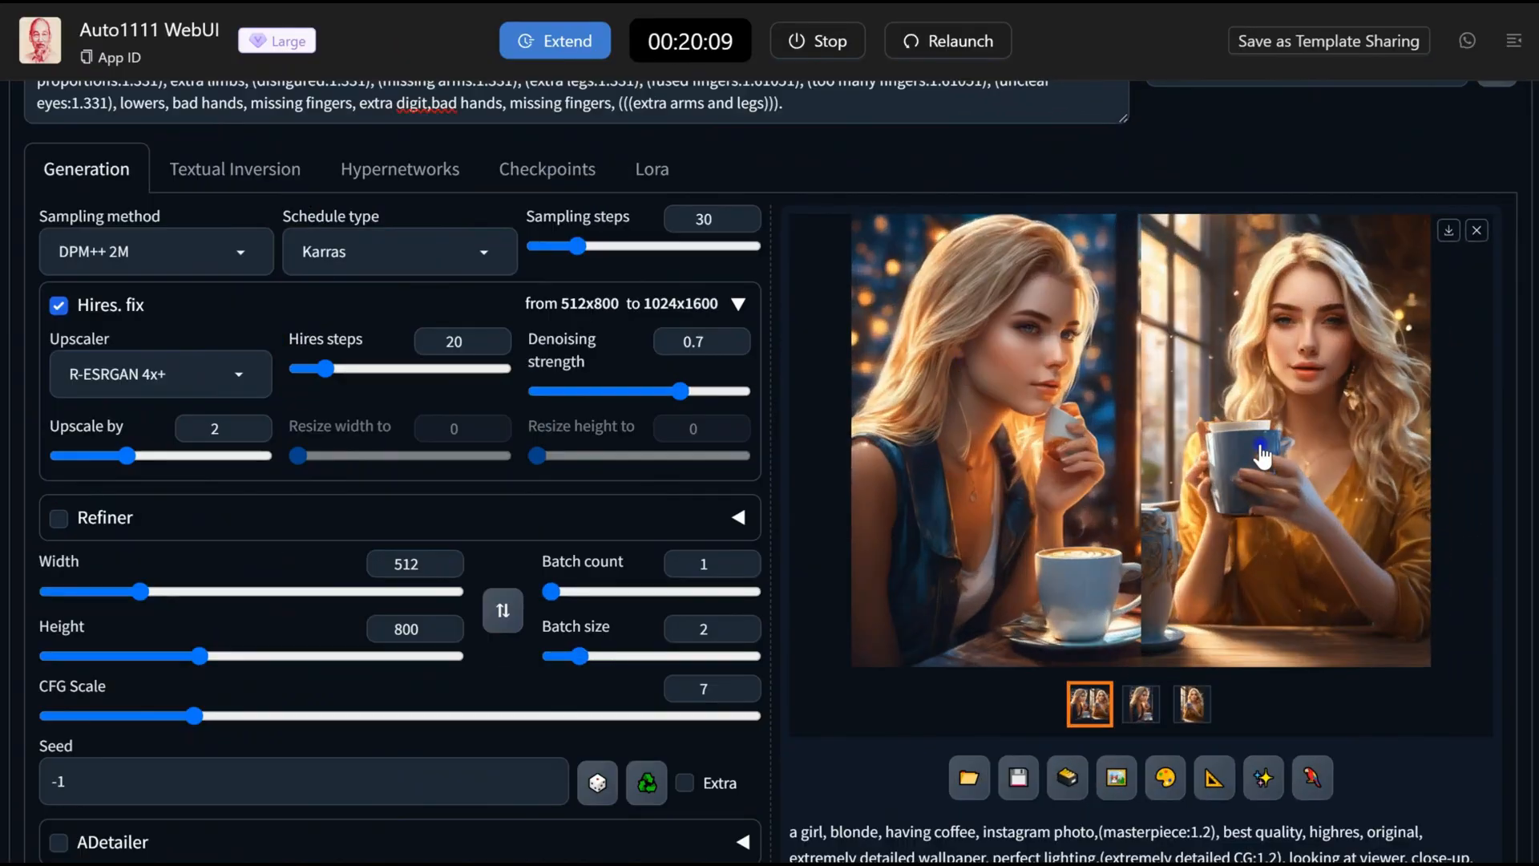
left_click(1141, 703)
left_click(1193, 704)
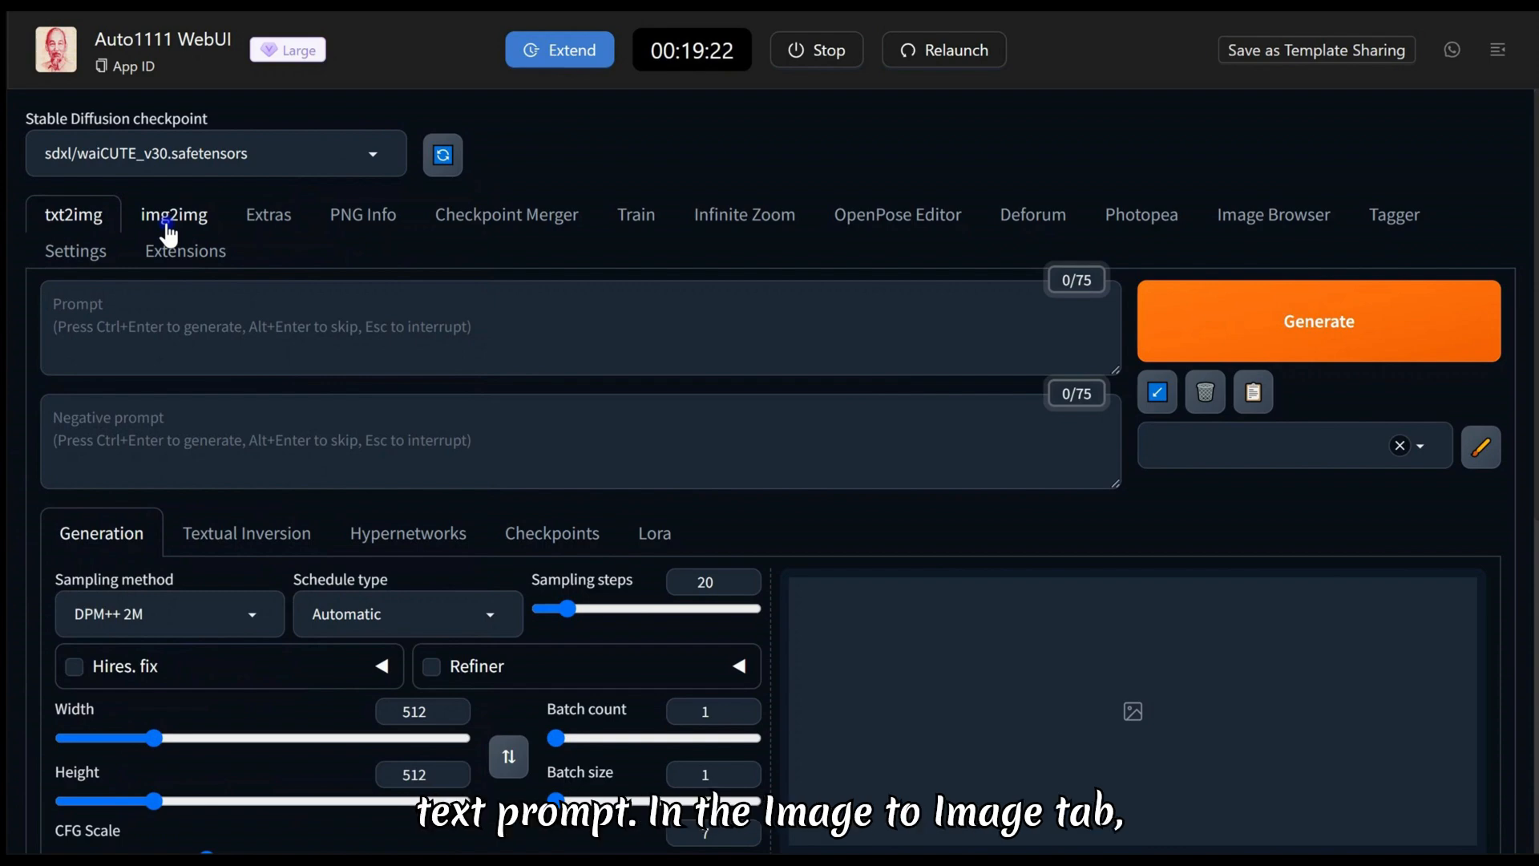
Load the picture of two anime characters in red and black outfits as the img2img source image
left_click(170, 229)
scroll(267, 514, "down", 5)
scroll(273, 510, "down", 1)
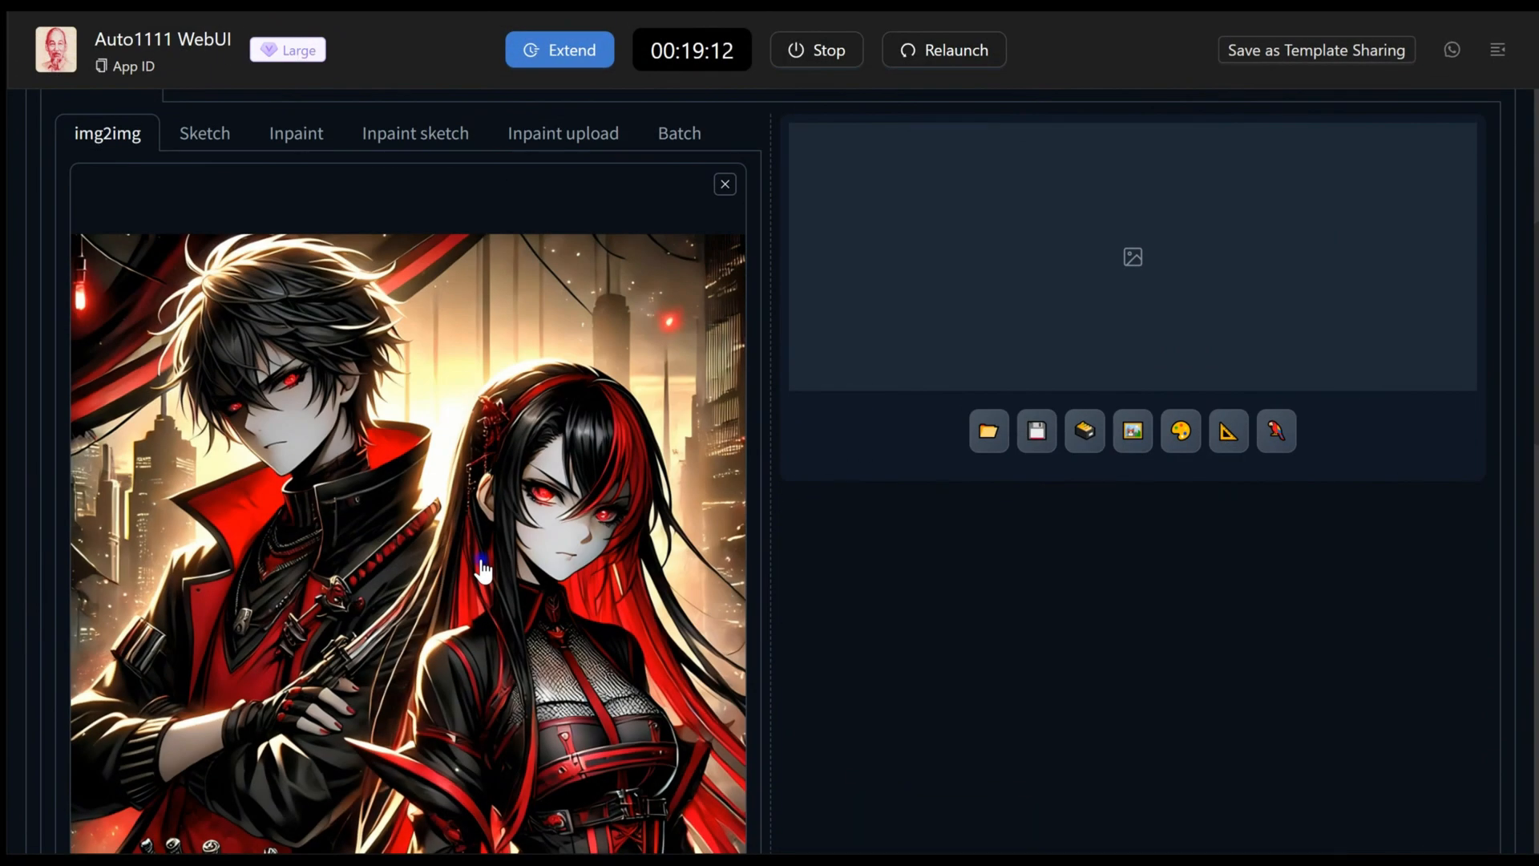
Keep the DPM++ 2M sampler, set the schedule type to Karras and the sampling steps to 40
scroll(481, 570, "down", 10)
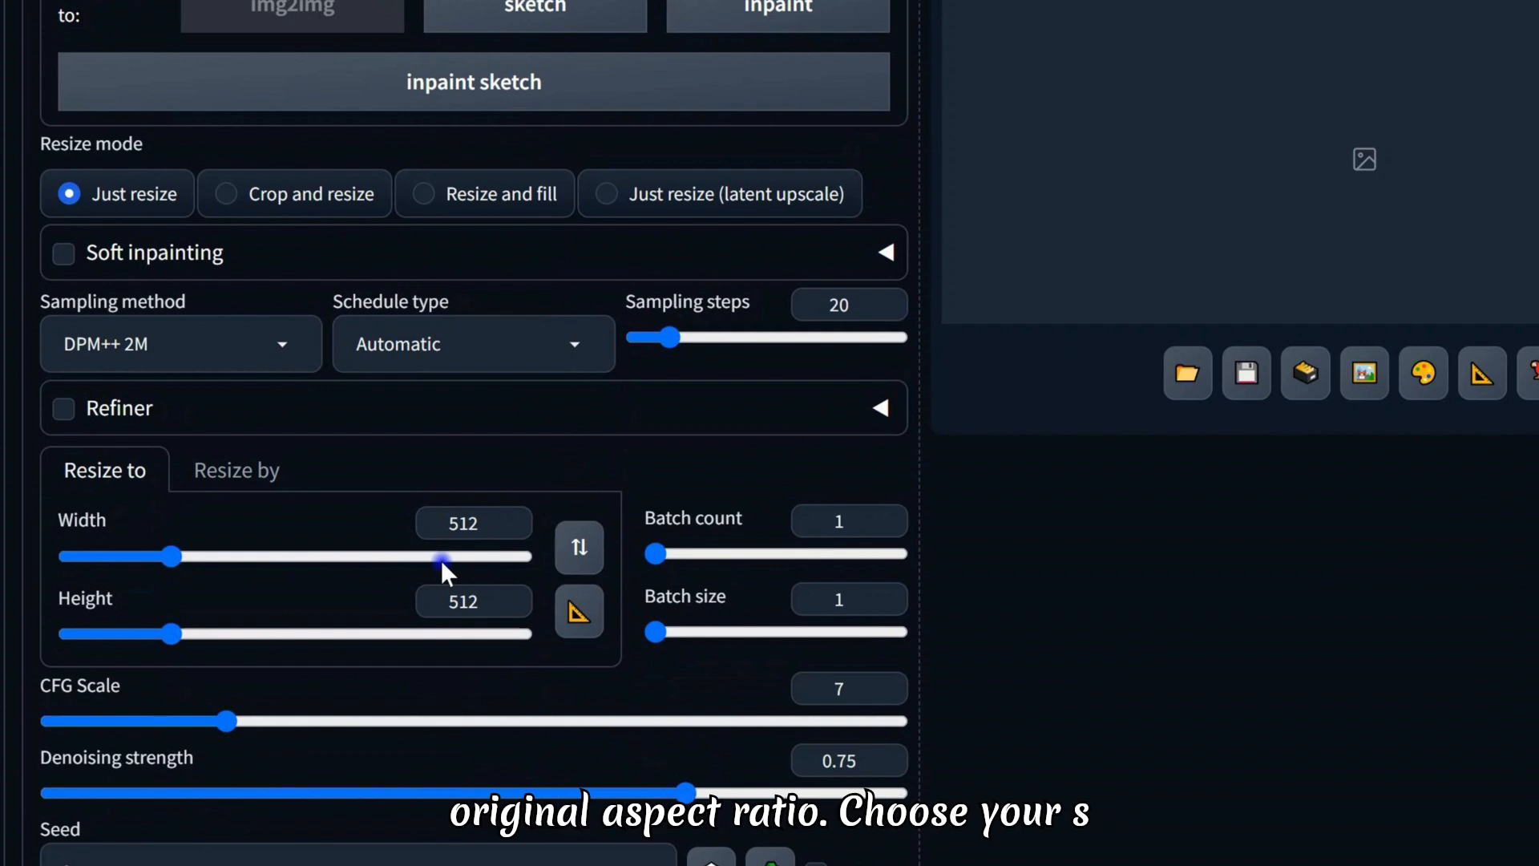
left_click(280, 344)
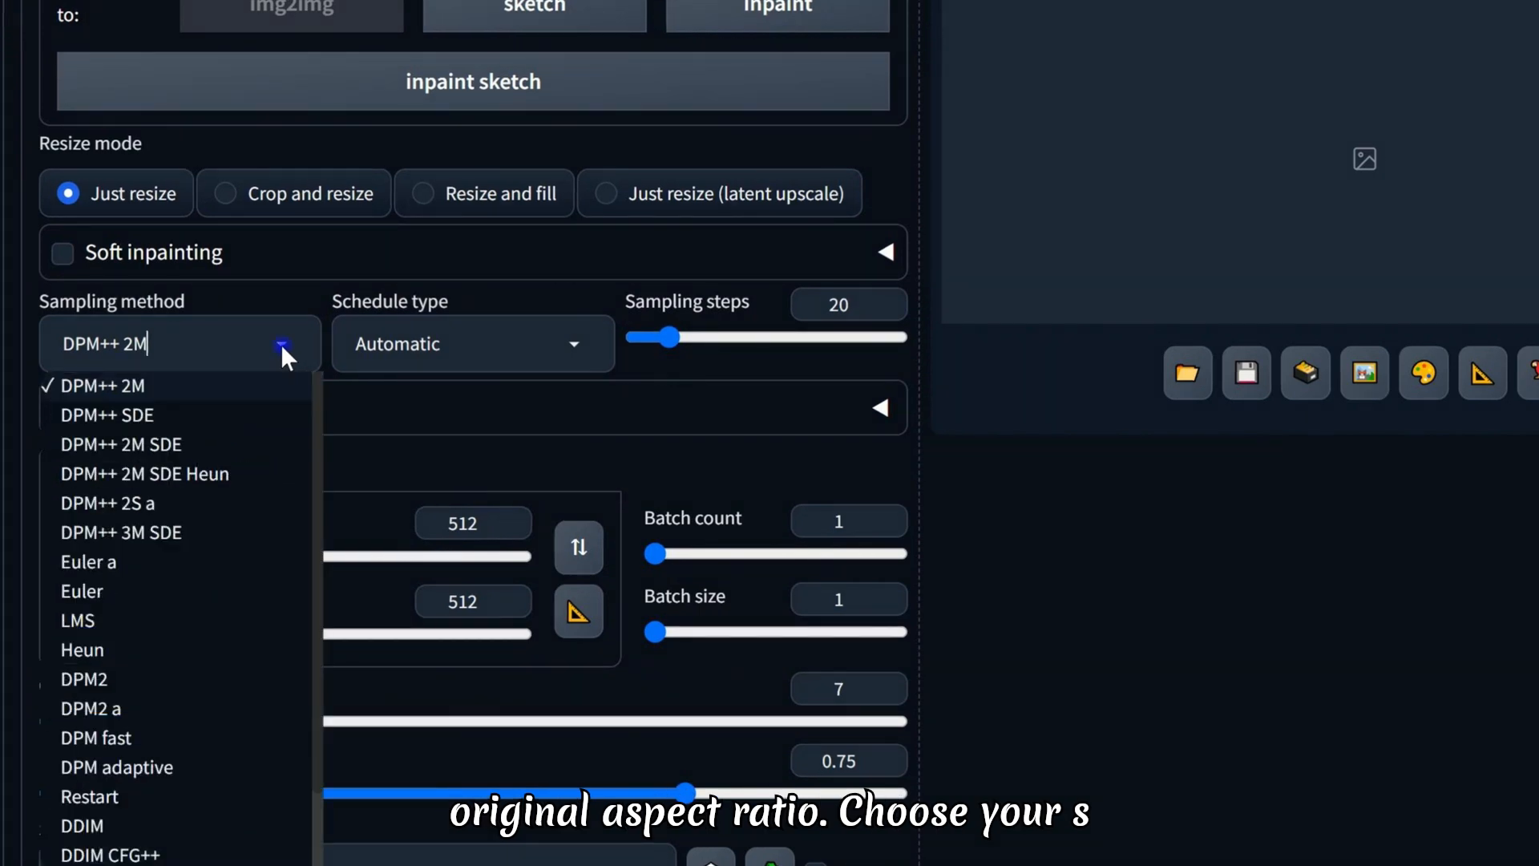
left_click(579, 345)
left_click(378, 441)
double_click(842, 307)
type("40")
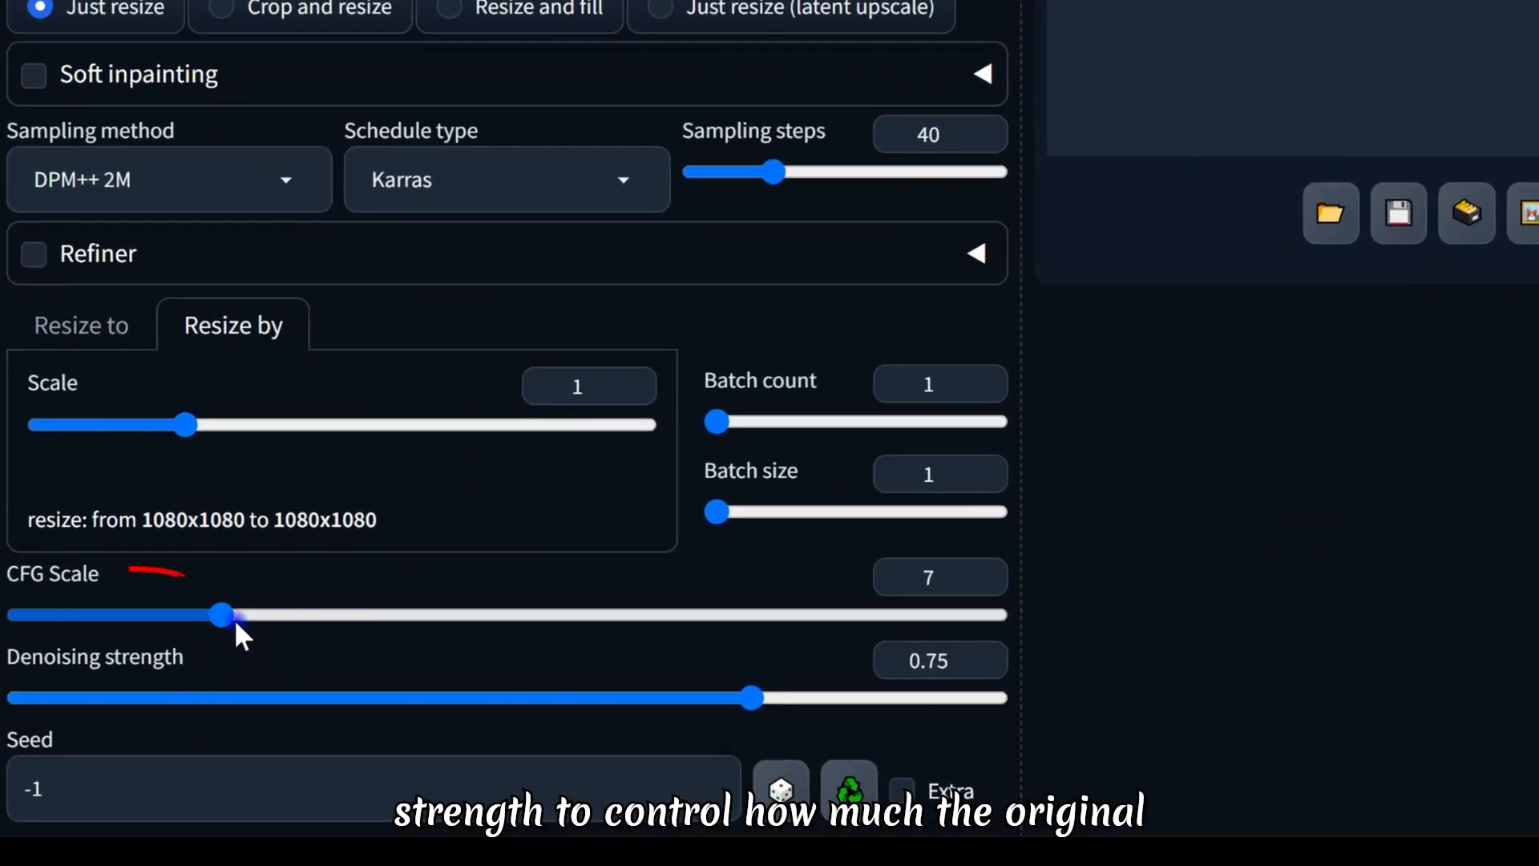
Set the img2img denoising strength to 0.5
scroll(348, 594, "down", 2)
left_click(405, 537)
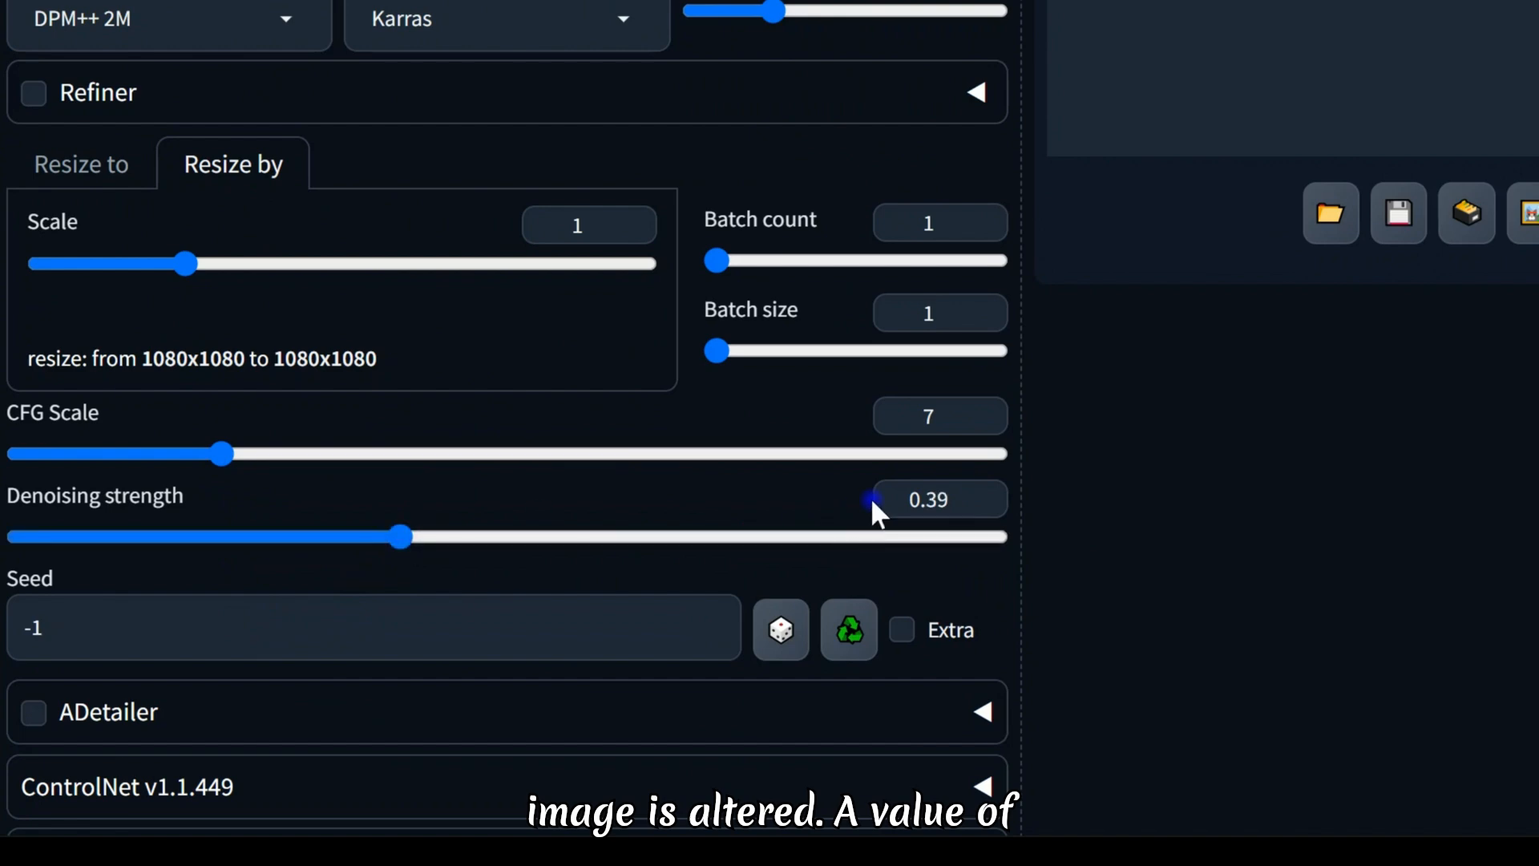
double_click(930, 501)
type("5")
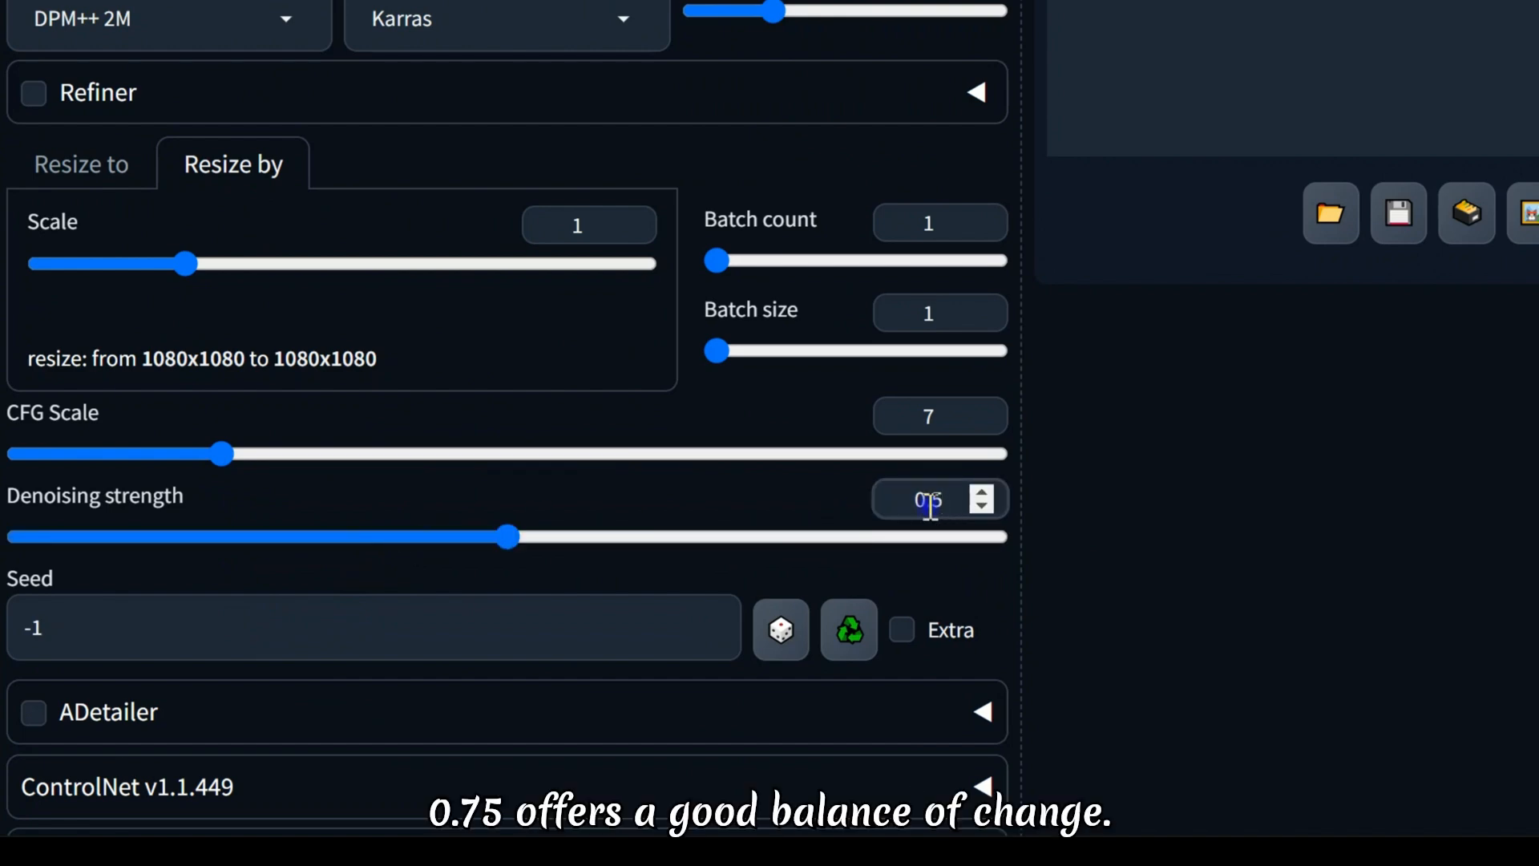
Generate an image from the prompt "Highly detailed anime-style, dark villainous characters, red and black outfits, cinematic lighting, glowing eyes, cyberpunk city skyline, intricate clothing details, sharp shadows."
scroll(818, 538, "up", 4)
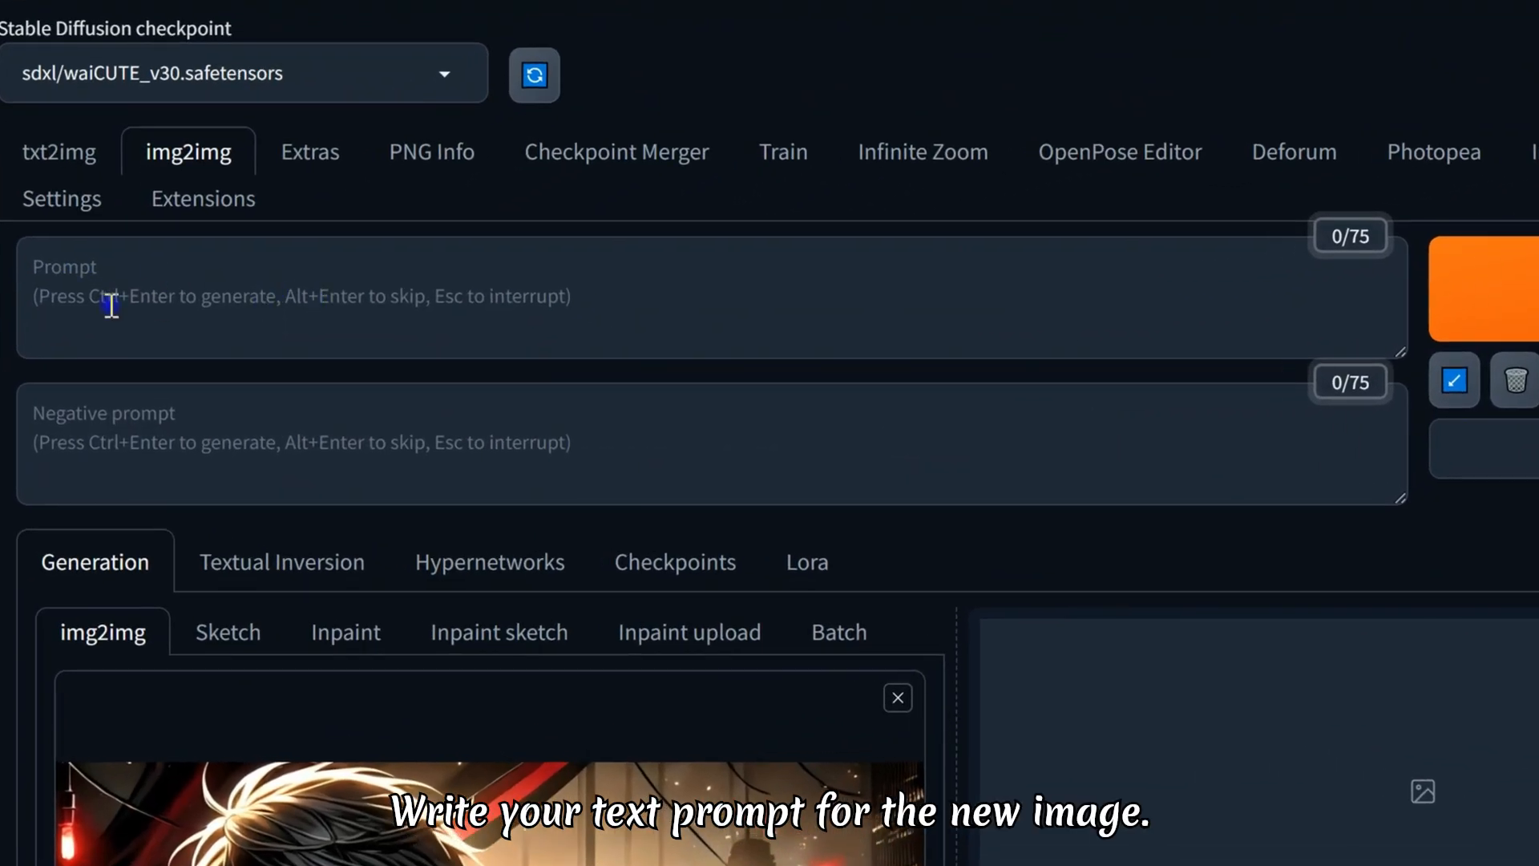
left_click(109, 330)
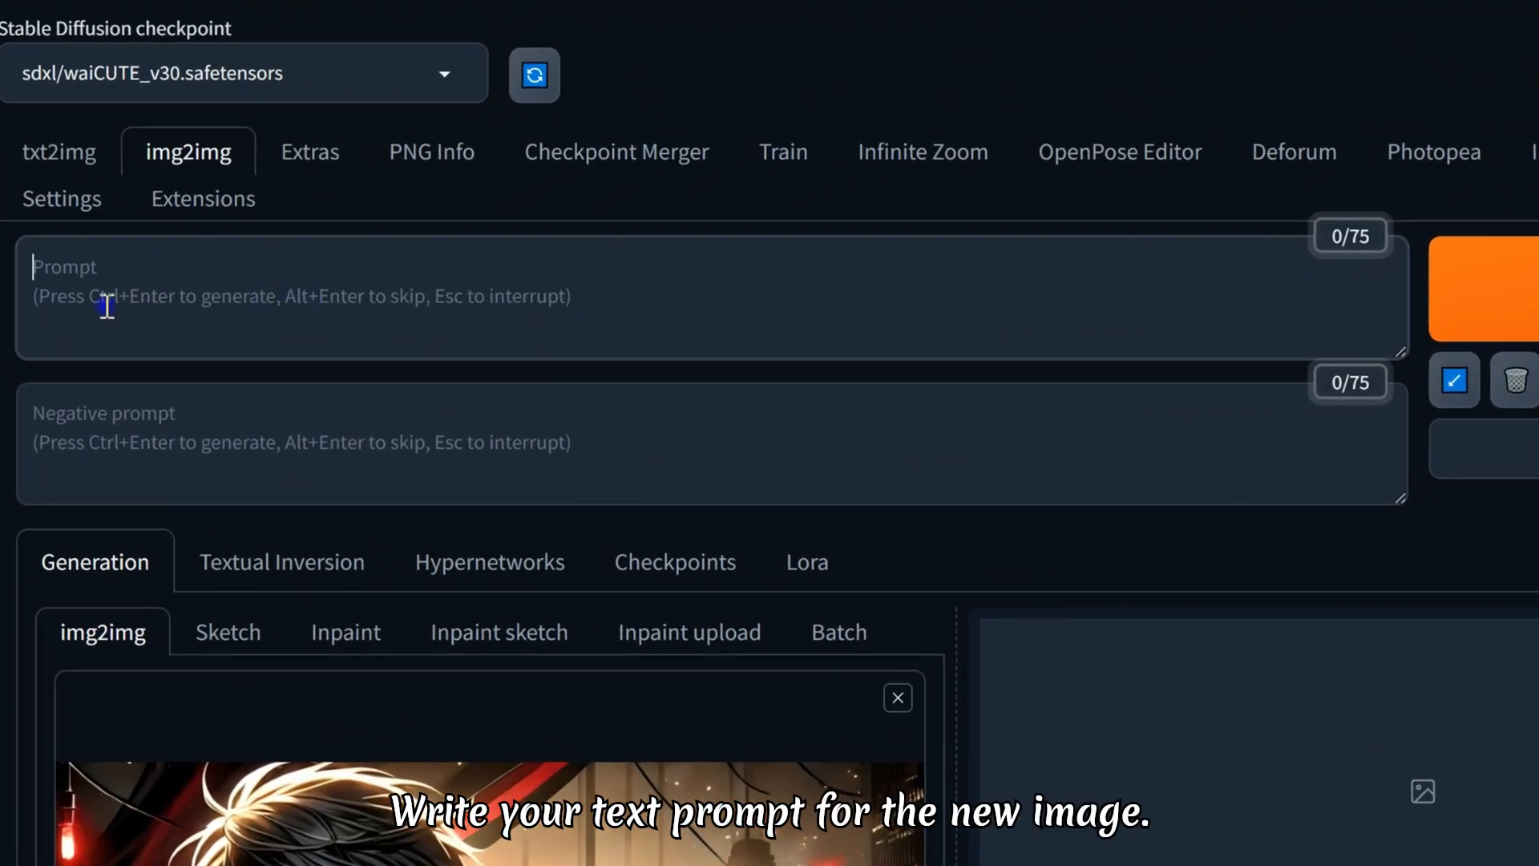
type("Highly detailed anime-style, dark villainous characters, red and black outfits, cinematic lighting, glowing eyes, cyberpunk city skyline, intricate clothing details, sharp shadows.")
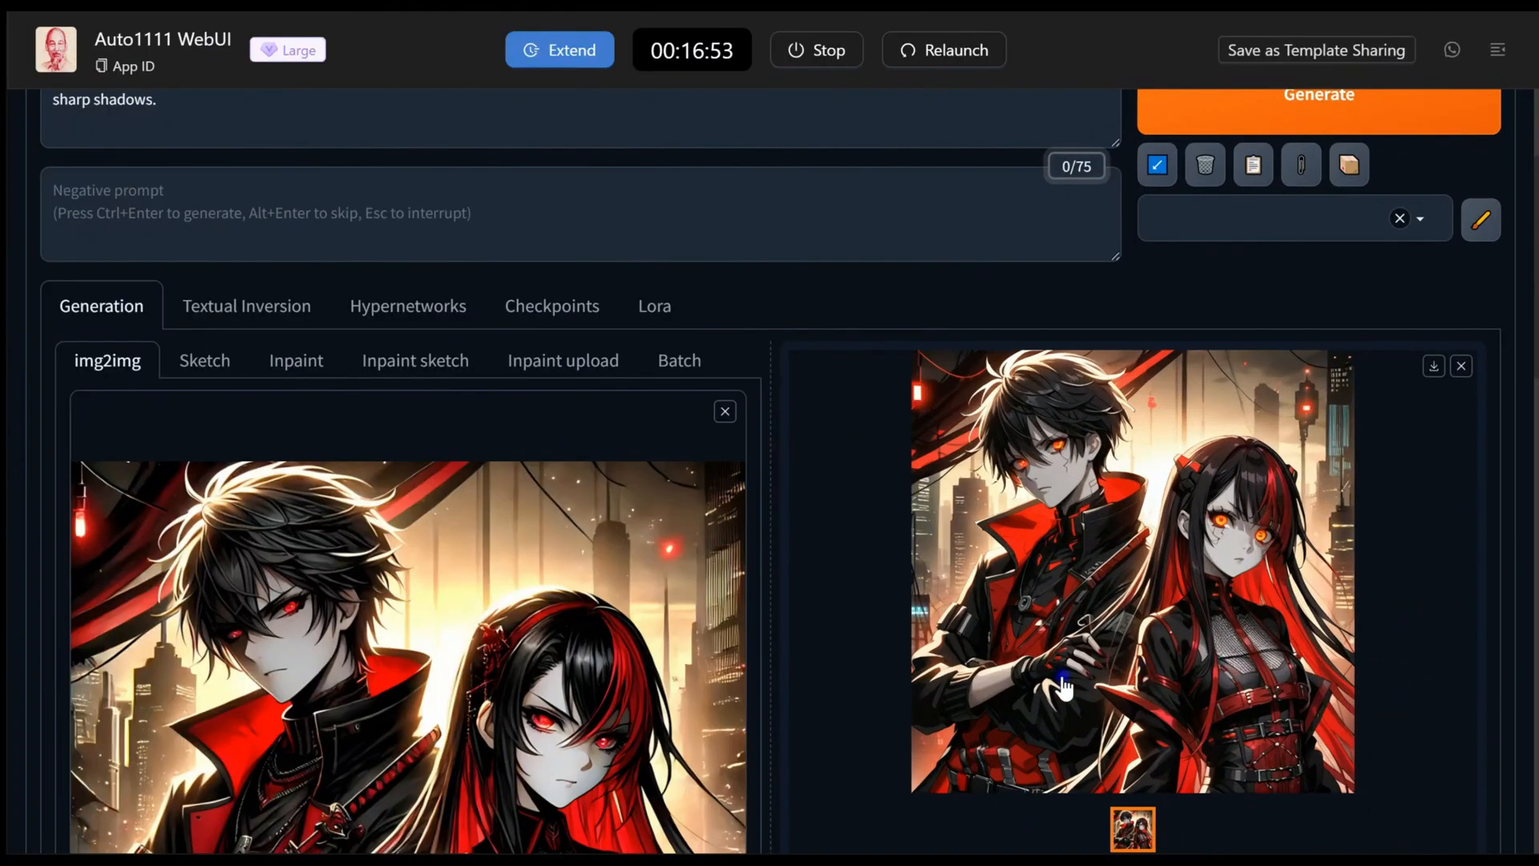
scroll(1064, 688, "down", 3)
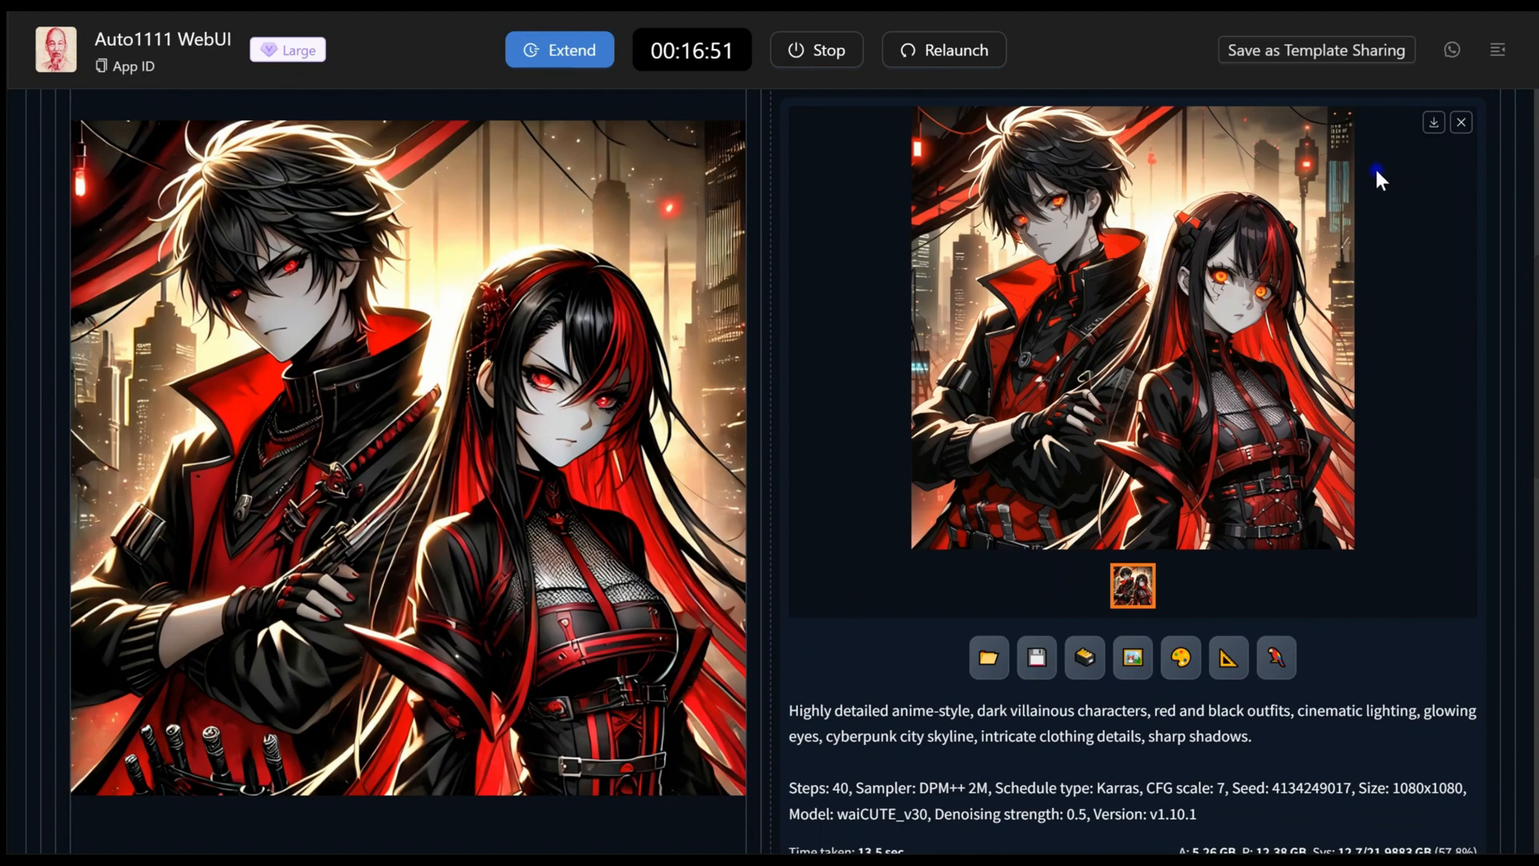
left_click(1424, 389)
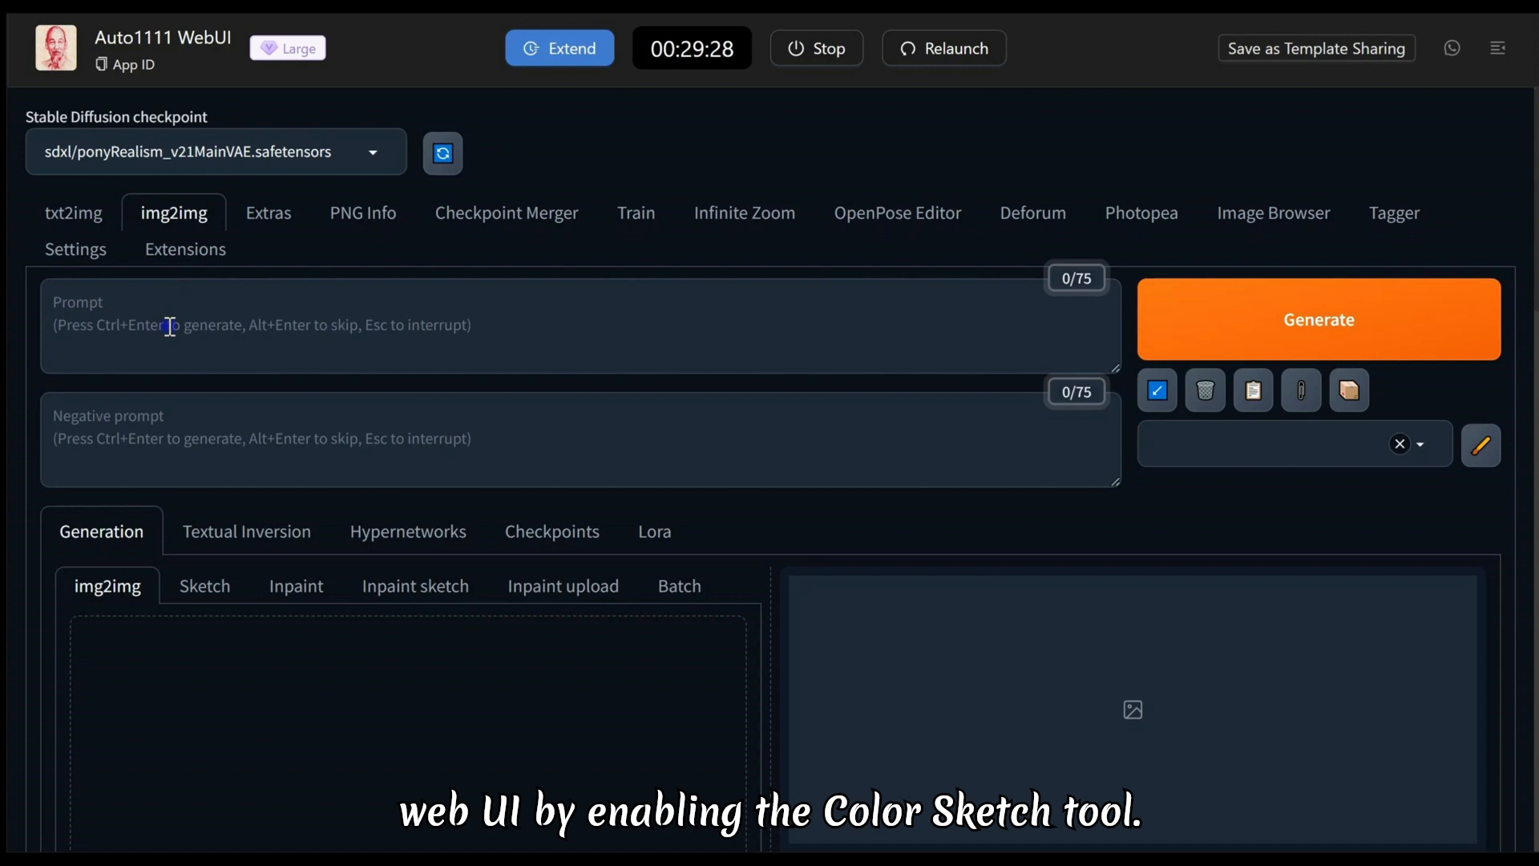
Switch img2img to Sketch mode and load a plain black background image as the canvas
scroll(185, 529, "down", 1)
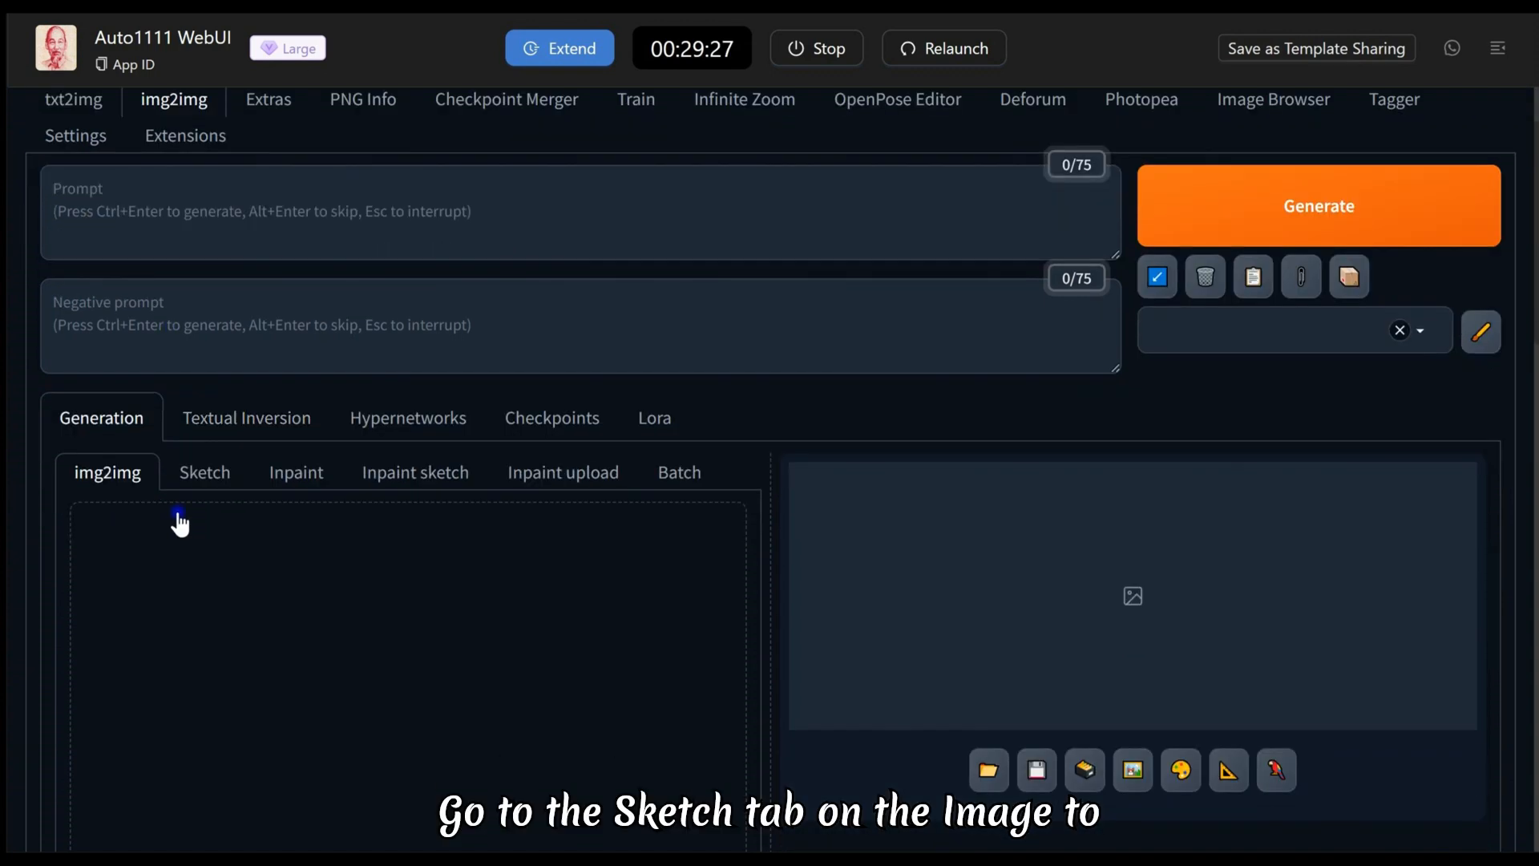
left_click(206, 475)
scroll(213, 516, "down", 3)
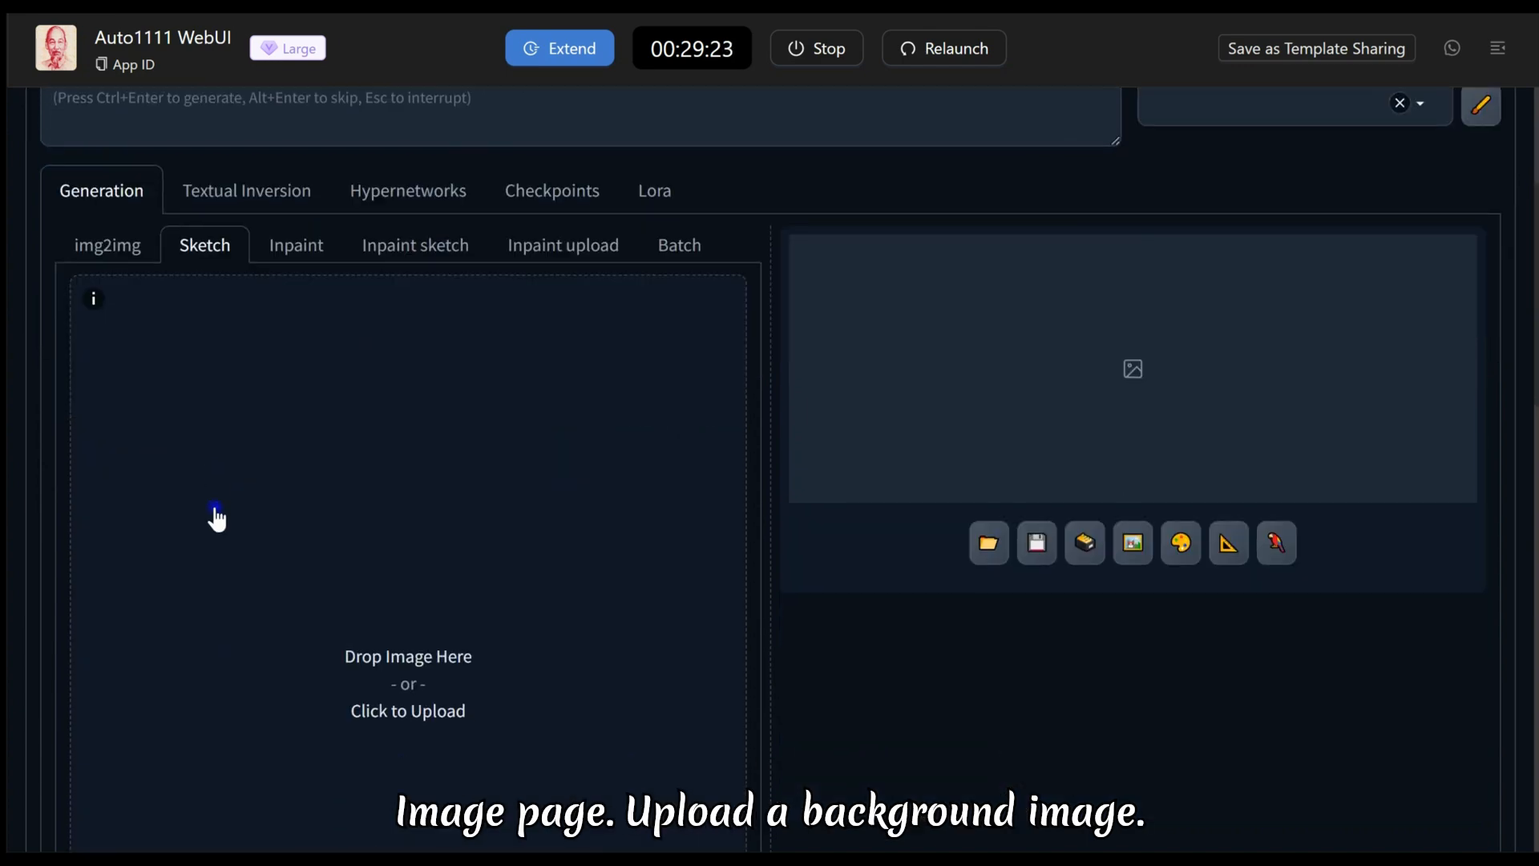
scroll(240, 537, "down", 2)
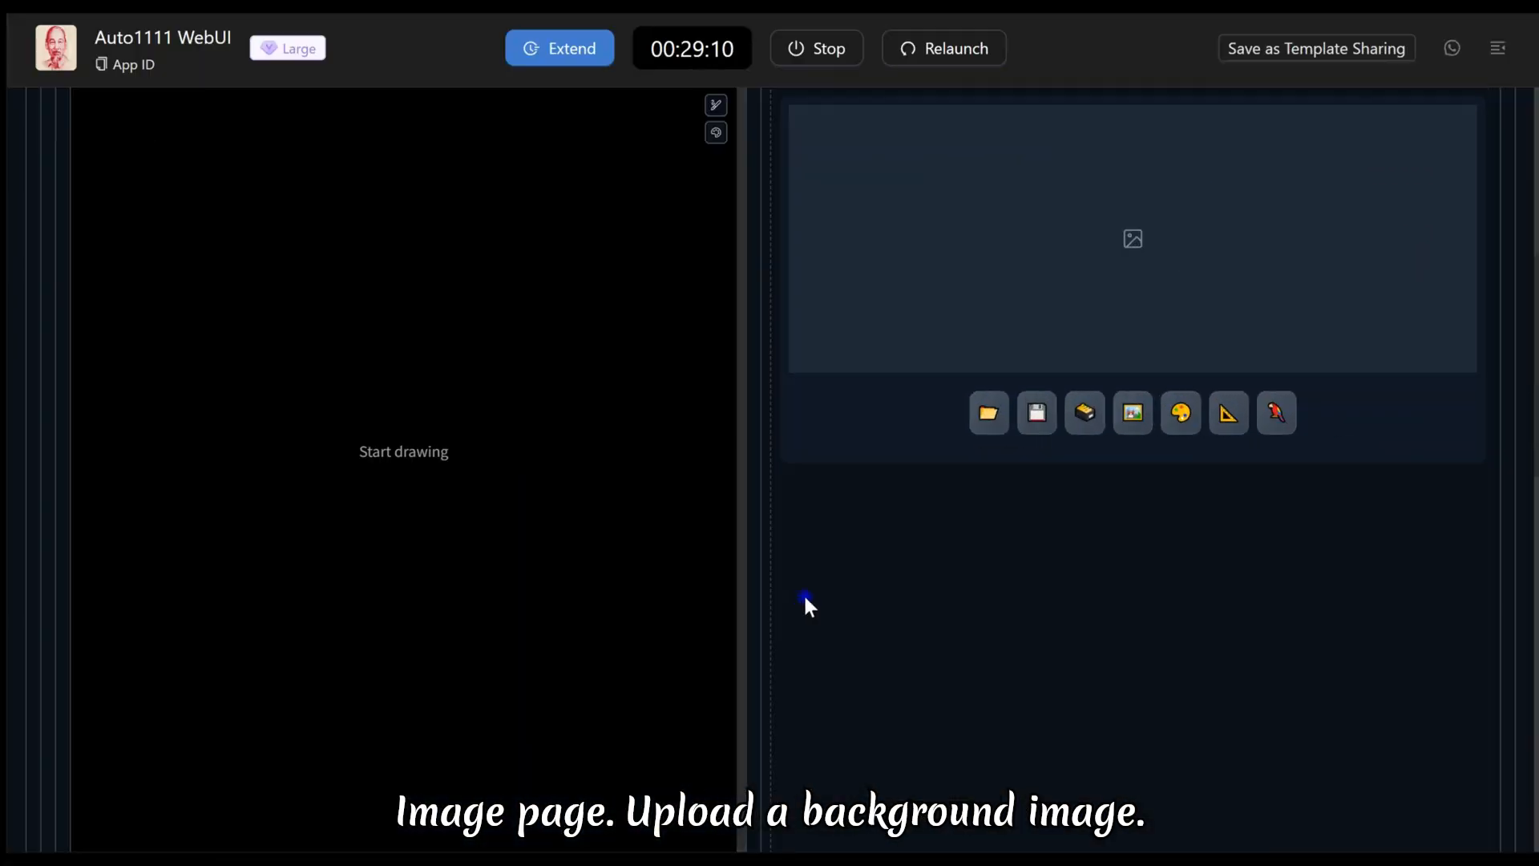
Sketch a red apple on the black canvas, outlining it with a small brush and filling it with a larger one
left_click(716, 105)
left_click_drag(601, 106, 575, 107)
left_click(716, 132)
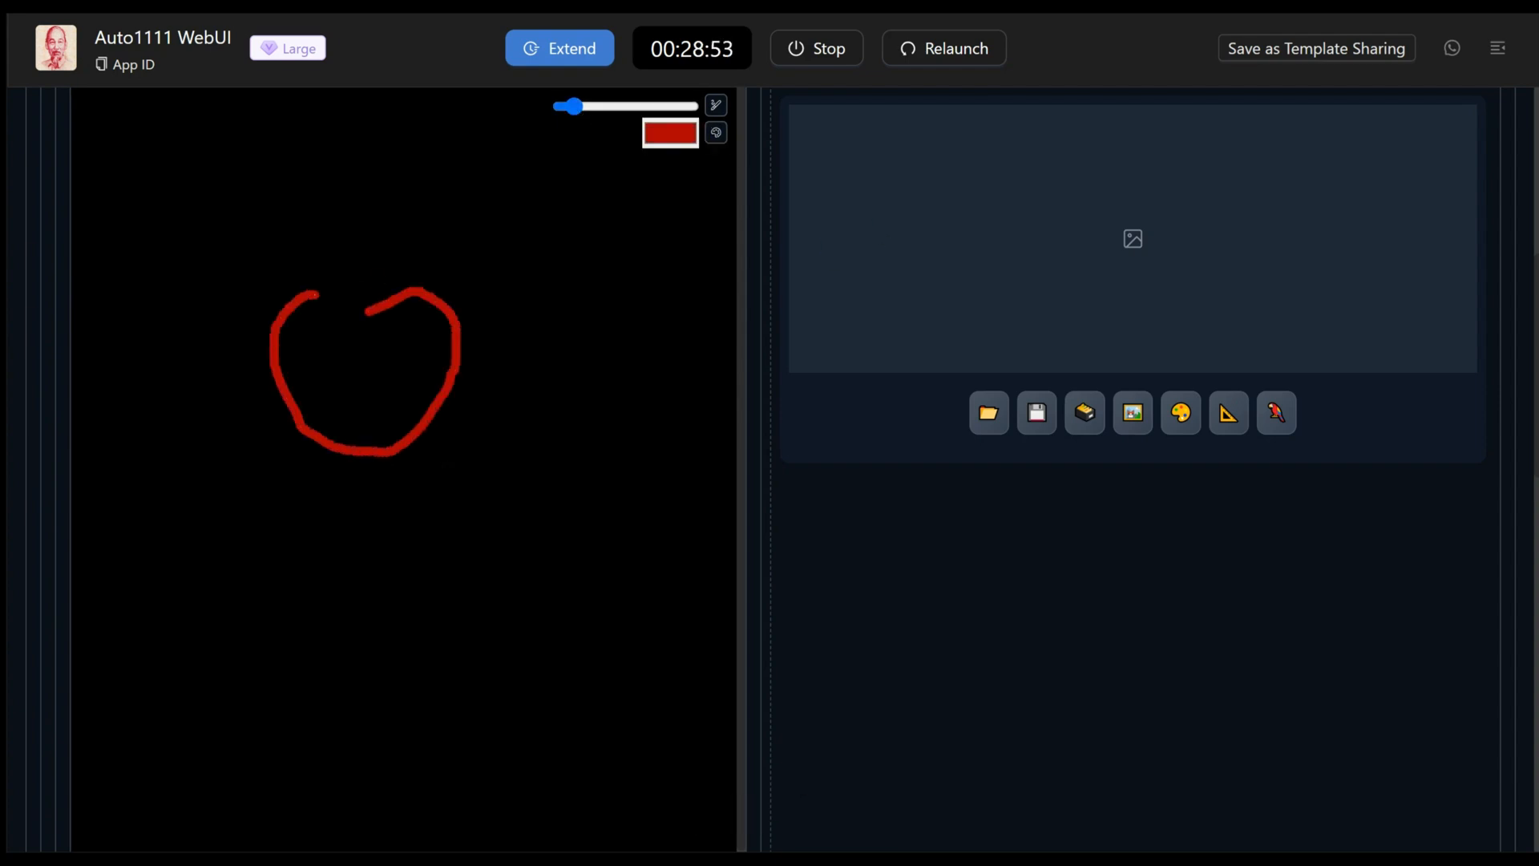
left_click_drag(572, 106, 643, 106)
mouse_move(406, 313)
left_mouse_down()
mouse_move(366, 330)
mouse_move(415, 325)
mouse_move(409, 392)
mouse_move(328, 416)
mouse_move(303, 353)
left_mouse_up()
Draw a green leaf on top of the apple with a smaller brush
left_click_drag(644, 106, 583, 108)
left_click(716, 133)
mouse_move(368, 303)
left_mouse_down()
mouse_move(411, 254)
mouse_move(376, 302)
left_mouse_up()
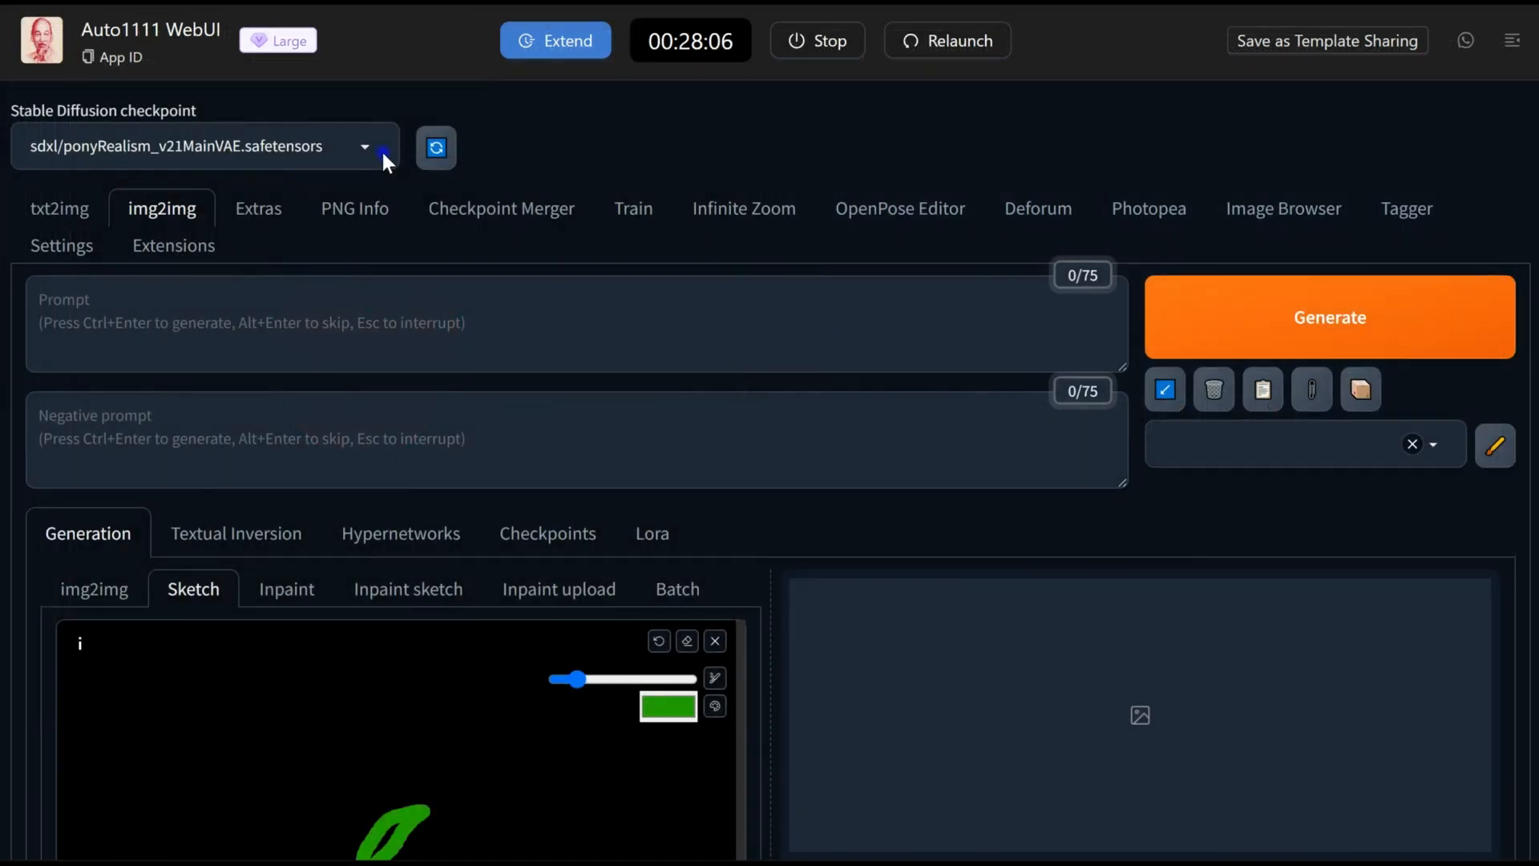
Keep the ponyRealism_v21MainVAE checkpoint and enter the prompt "a beautiful looking apple, highly detailed"
left_click(363, 149)
left_click(102, 328)
type("a beautiful looking apple, highly detailed")
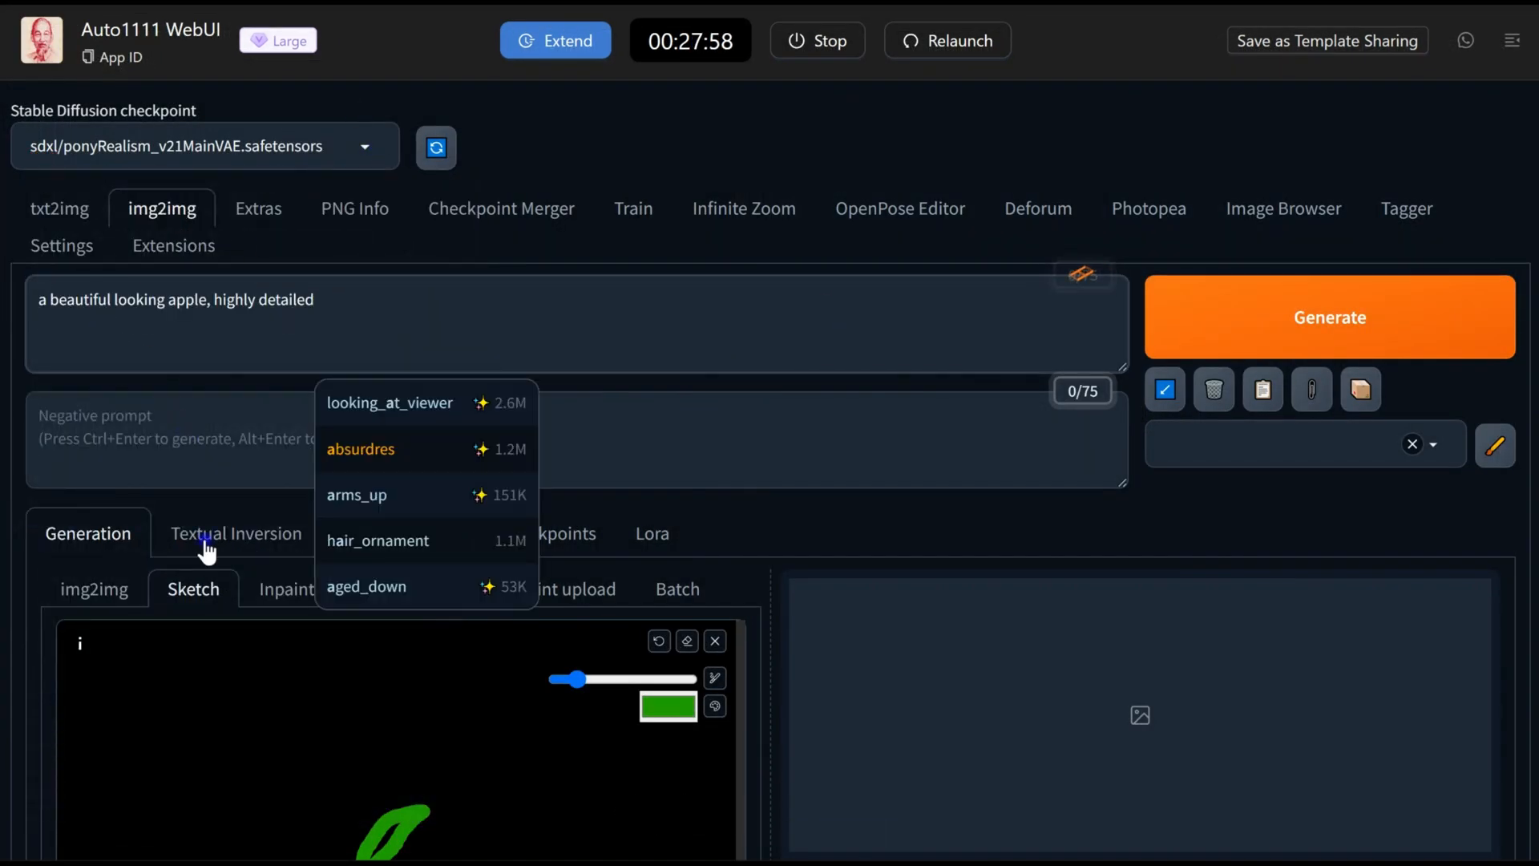
Choose a schedule type for the sketch generation and set the sampling steps to 30
scroll(501, 626, "down", 3)
scroll(501, 625, "down", 5)
left_click(486, 398)
left_click(344, 468)
double_click(703, 355)
type("30")
Set the denoising strength for the apple sketch to 0.6
scroll(218, 588, "down", 3)
left_click(726, 505)
key("BackSpace")
key("BackSpace")
type("6")
Generate the apple image from the sketch and view the result
scroll(1192, 300, "up", 10)
left_click(1331, 321)
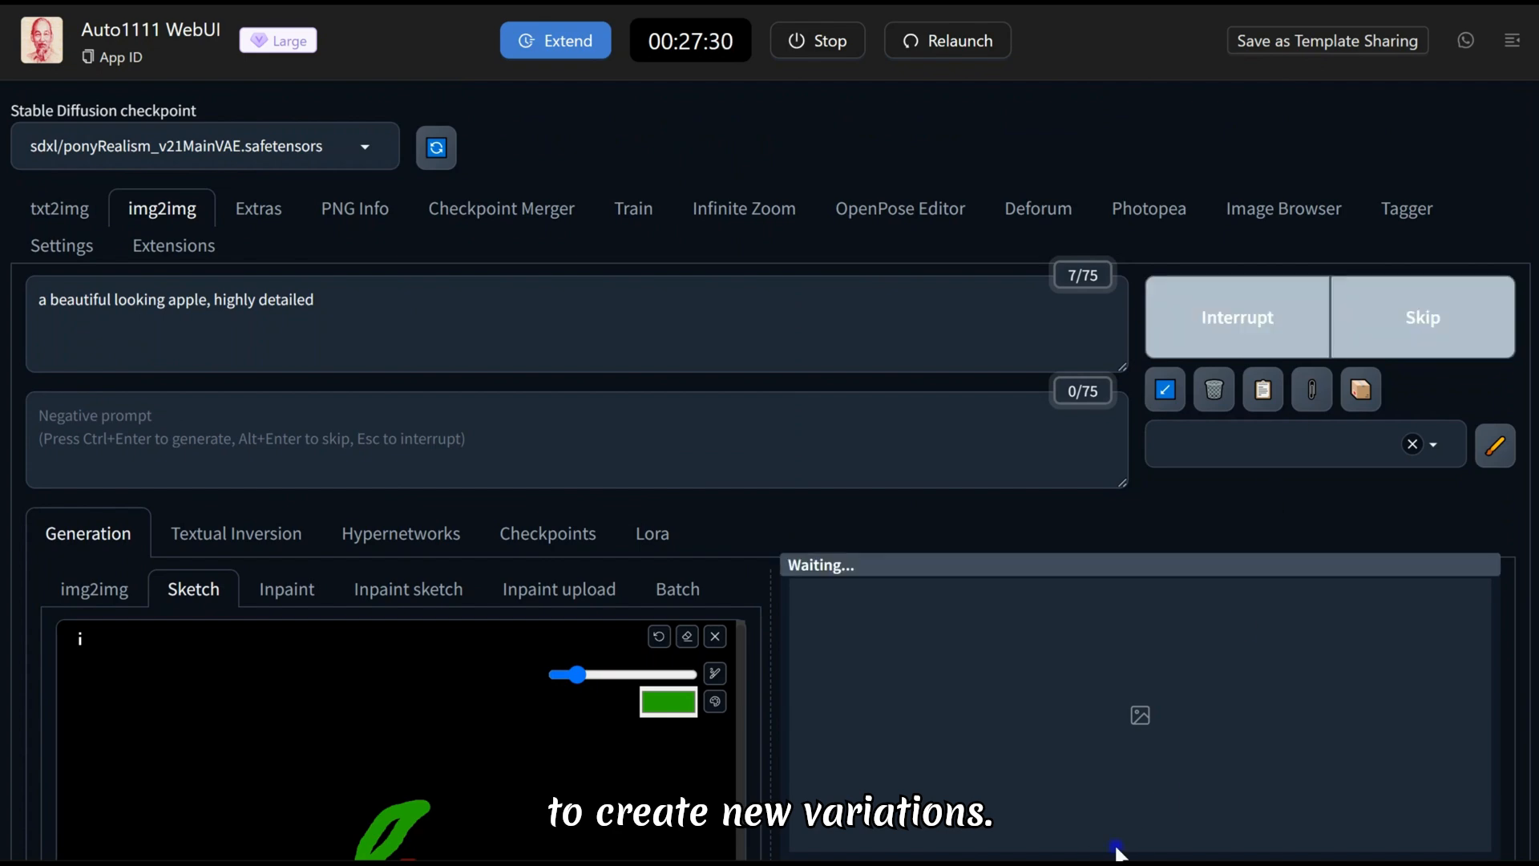
scroll(1037, 696, "down", 3)
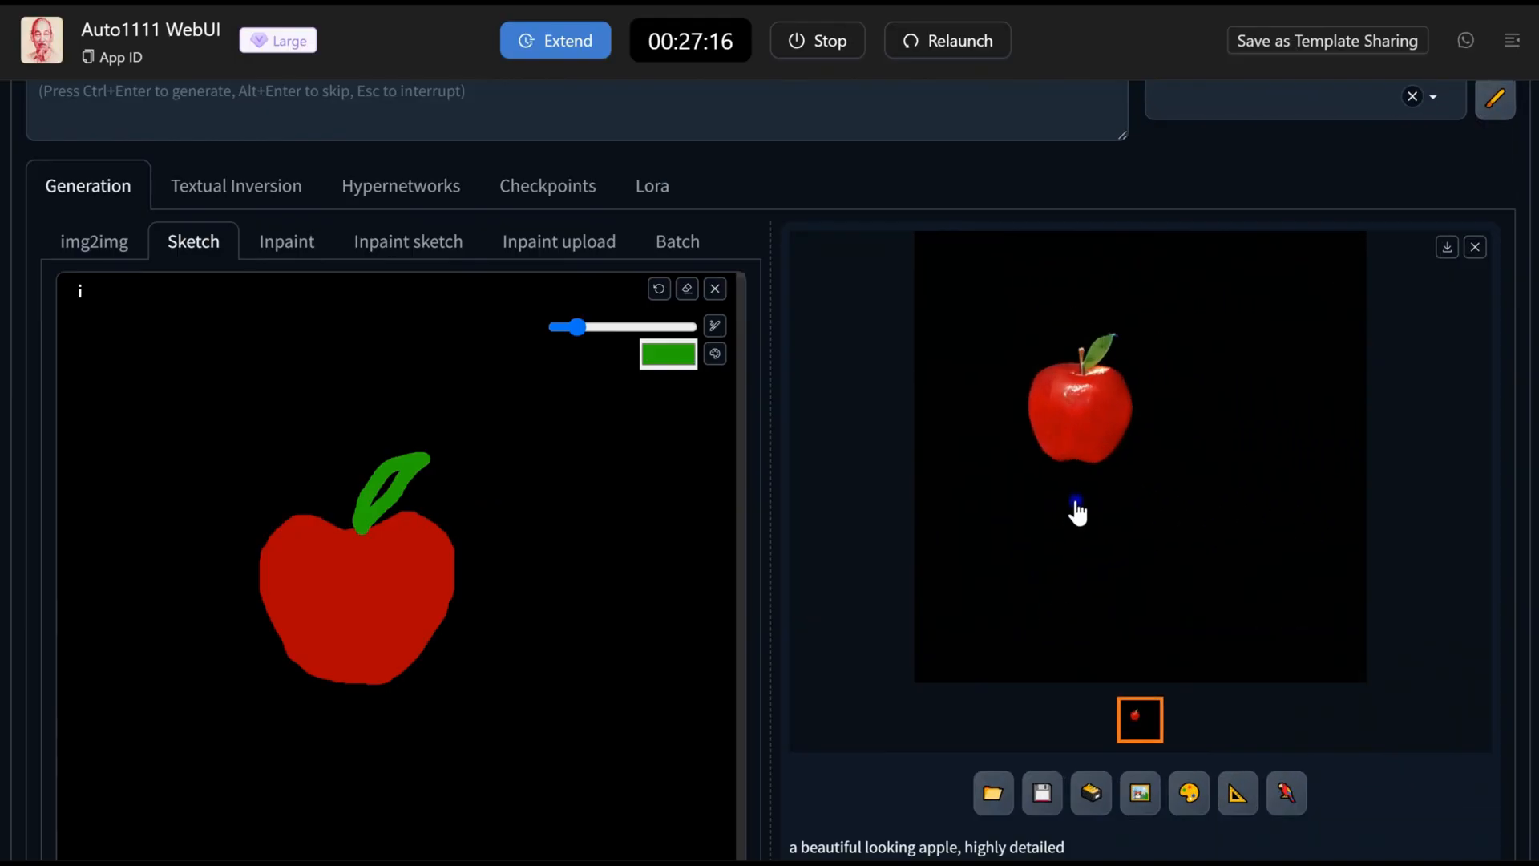
left_click(1082, 398)
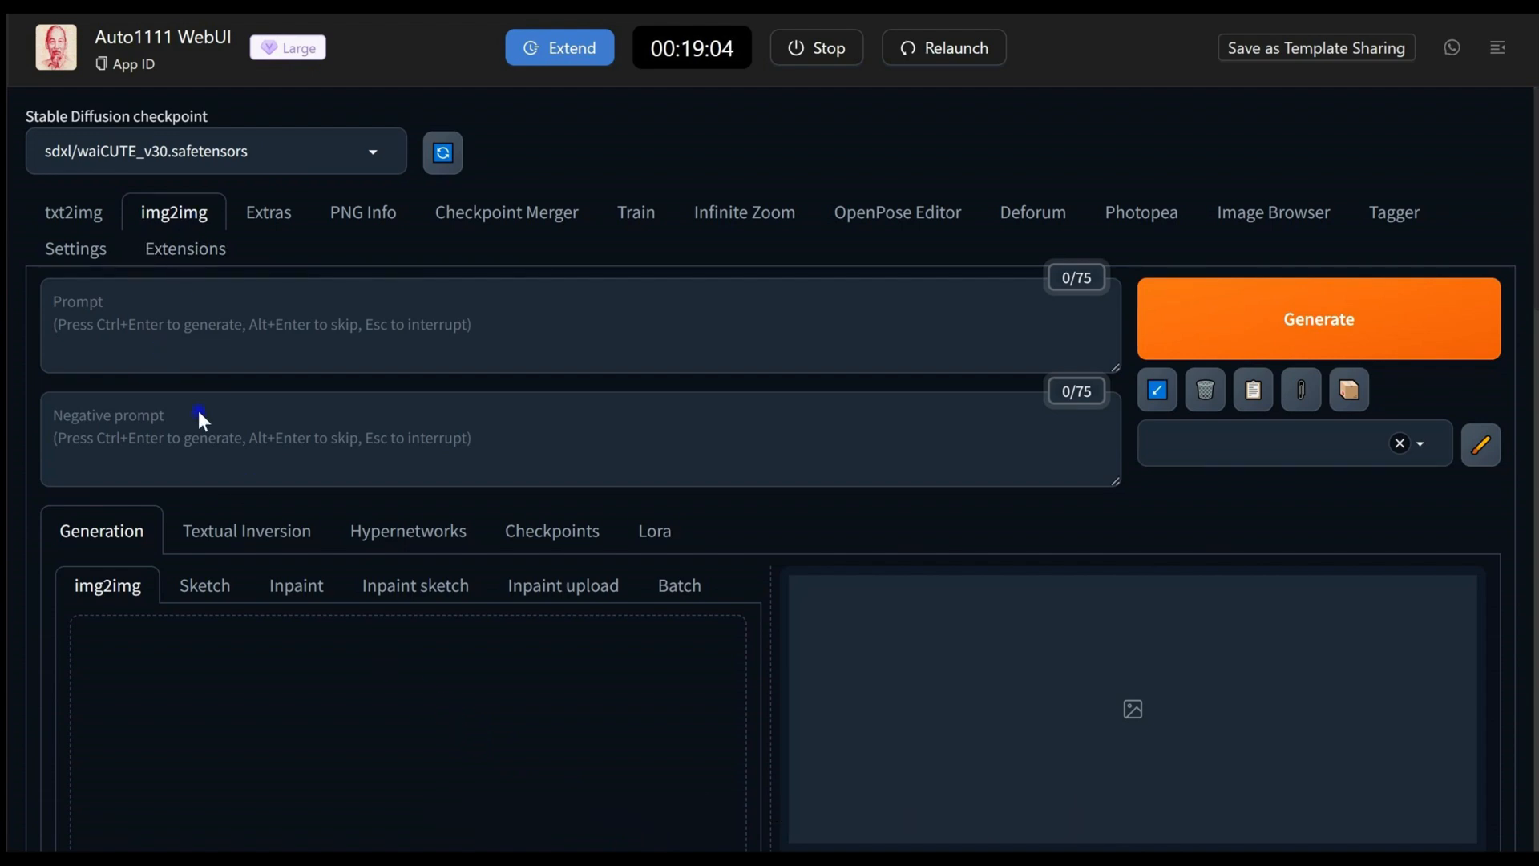
Load the anime schoolgirl portrait for inpainting and mask all of her hair, adjusting the brush size as needed
left_click(297, 590)
scroll(395, 663, "down", 5)
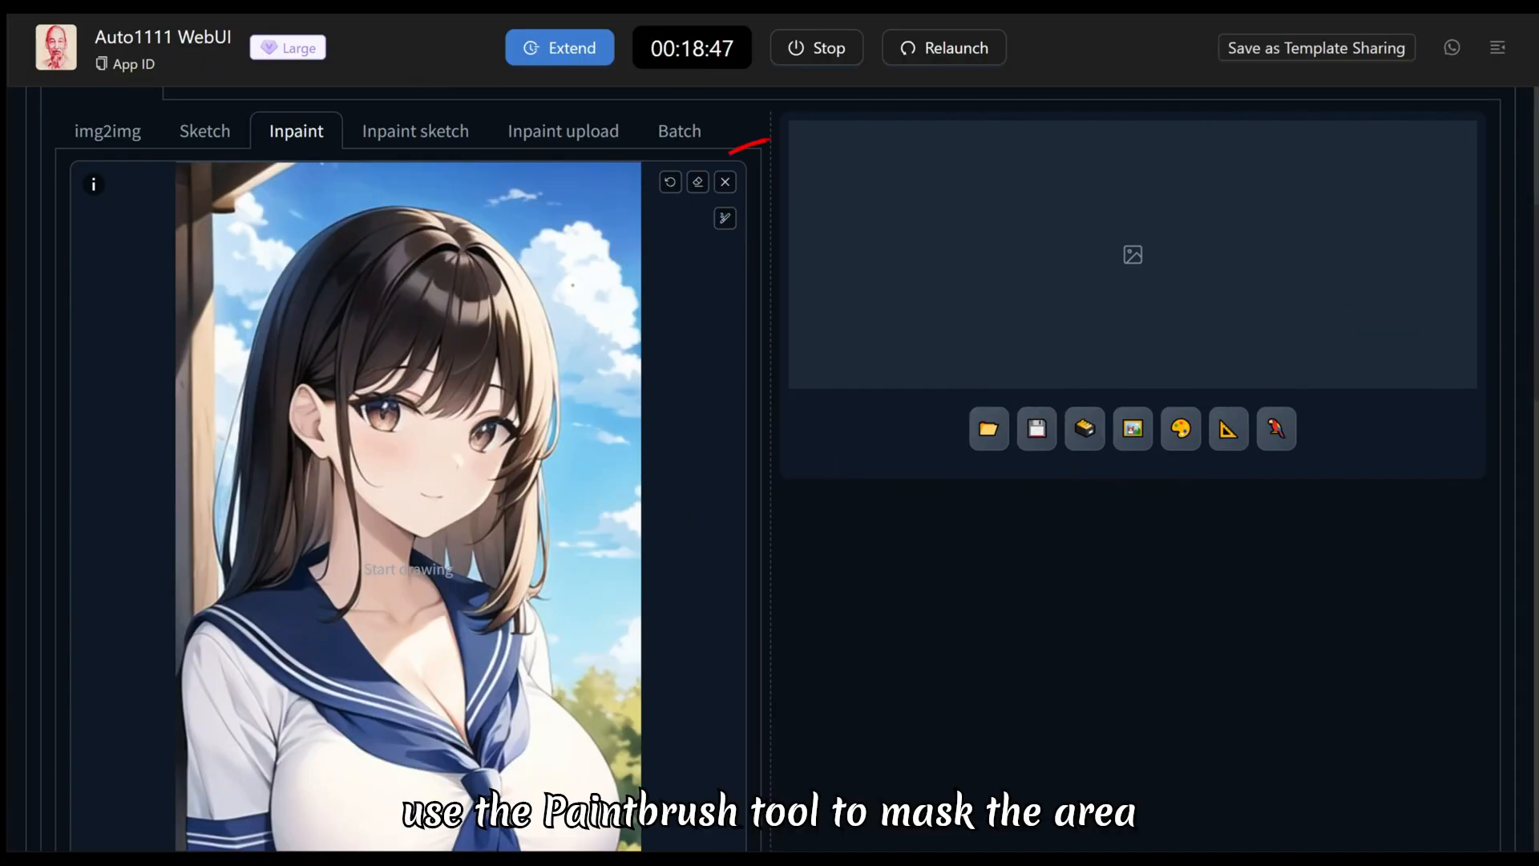
left_click_drag(464, 306, 440, 386)
left_click(724, 220)
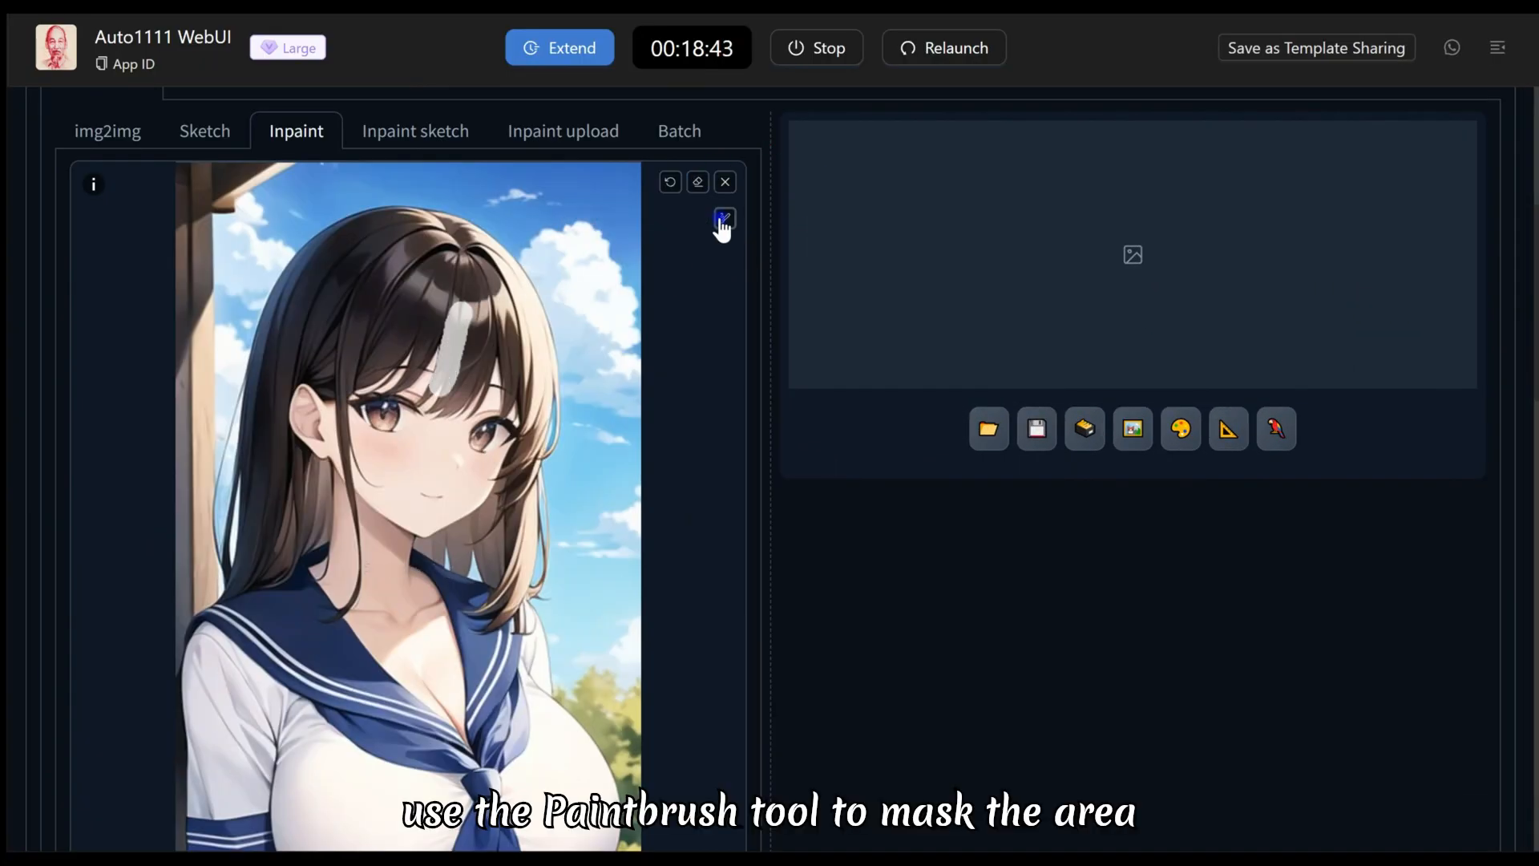
mouse_move(481, 305)
left_mouse_down()
mouse_move(453, 377)
mouse_move(427, 321)
left_mouse_up()
left_click(625, 219)
mouse_move(449, 233)
left_mouse_down()
mouse_move(405, 315)
mouse_move(367, 241)
mouse_move(303, 492)
mouse_move(281, 515)
left_mouse_up()
left_click(593, 219)
mouse_move(336, 372)
left_mouse_down()
mouse_move(293, 381)
mouse_move(220, 561)
left_mouse_up()
left_click_drag(344, 392, 353, 614)
mouse_move(457, 216)
left_mouse_down()
mouse_move(503, 352)
mouse_move(530, 361)
mouse_move(535, 483)
mouse_move(503, 482)
mouse_move(457, 563)
left_mouse_up()
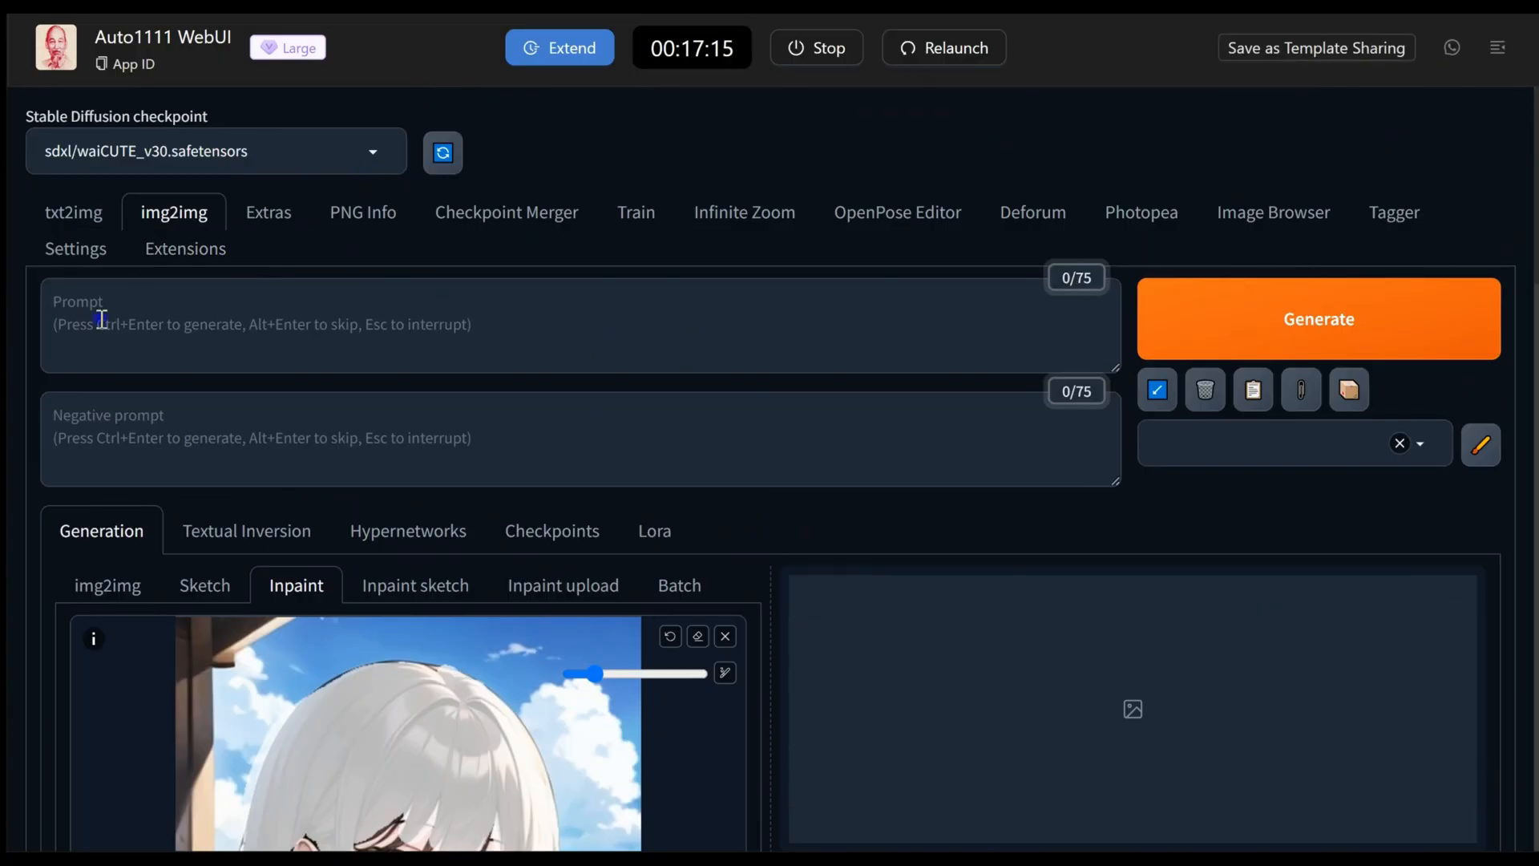
Enter the inpainting prompt "anime girl, red hair"
left_click(99, 319)
type("anime girl, red hair")
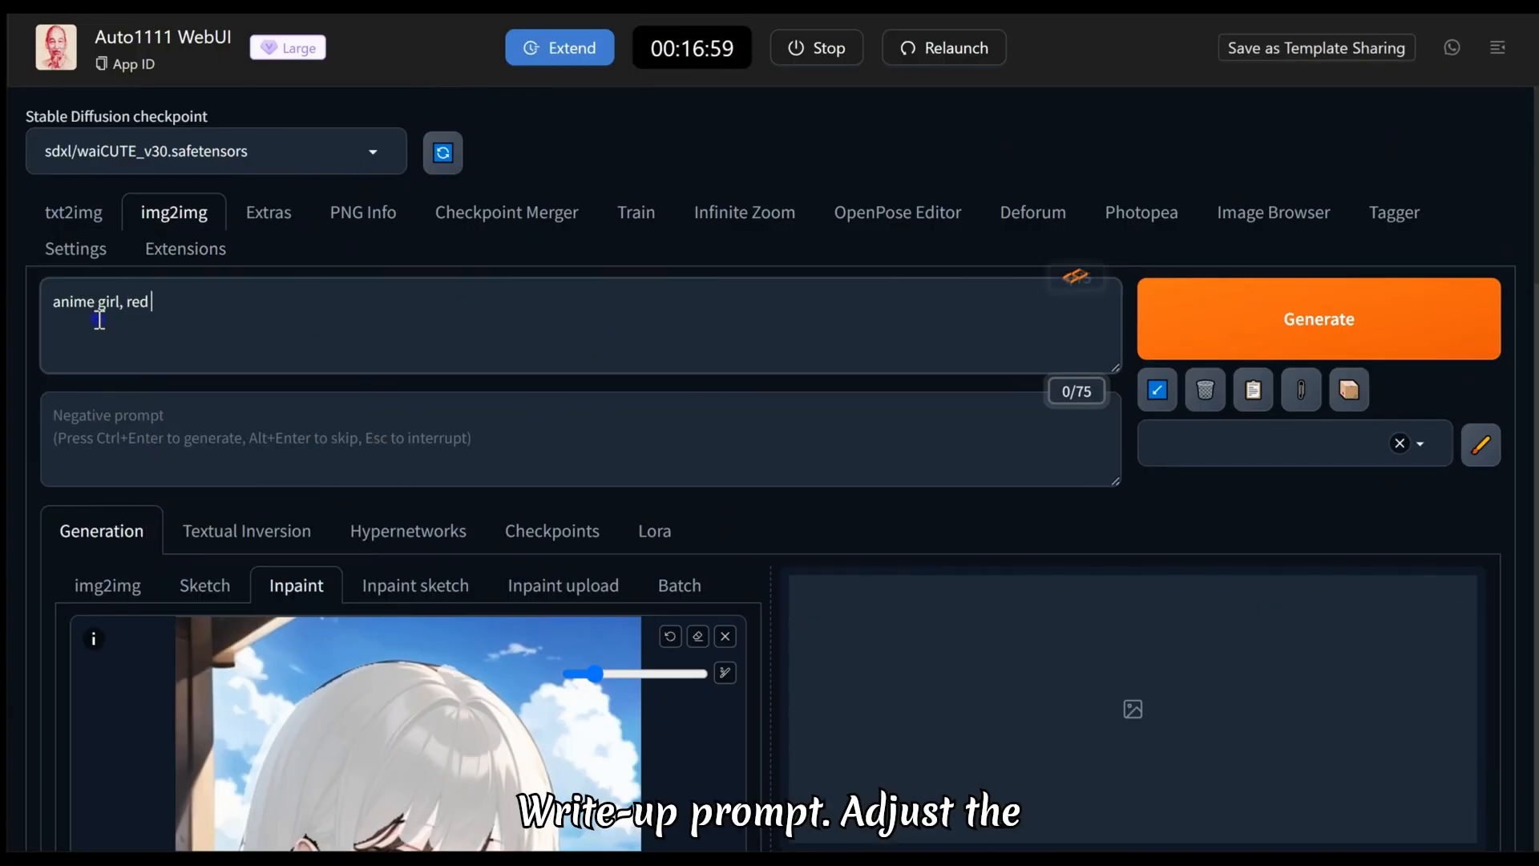
Set the inpainting sampling steps to 30 and increase the output height
scroll(343, 621, "down", 3)
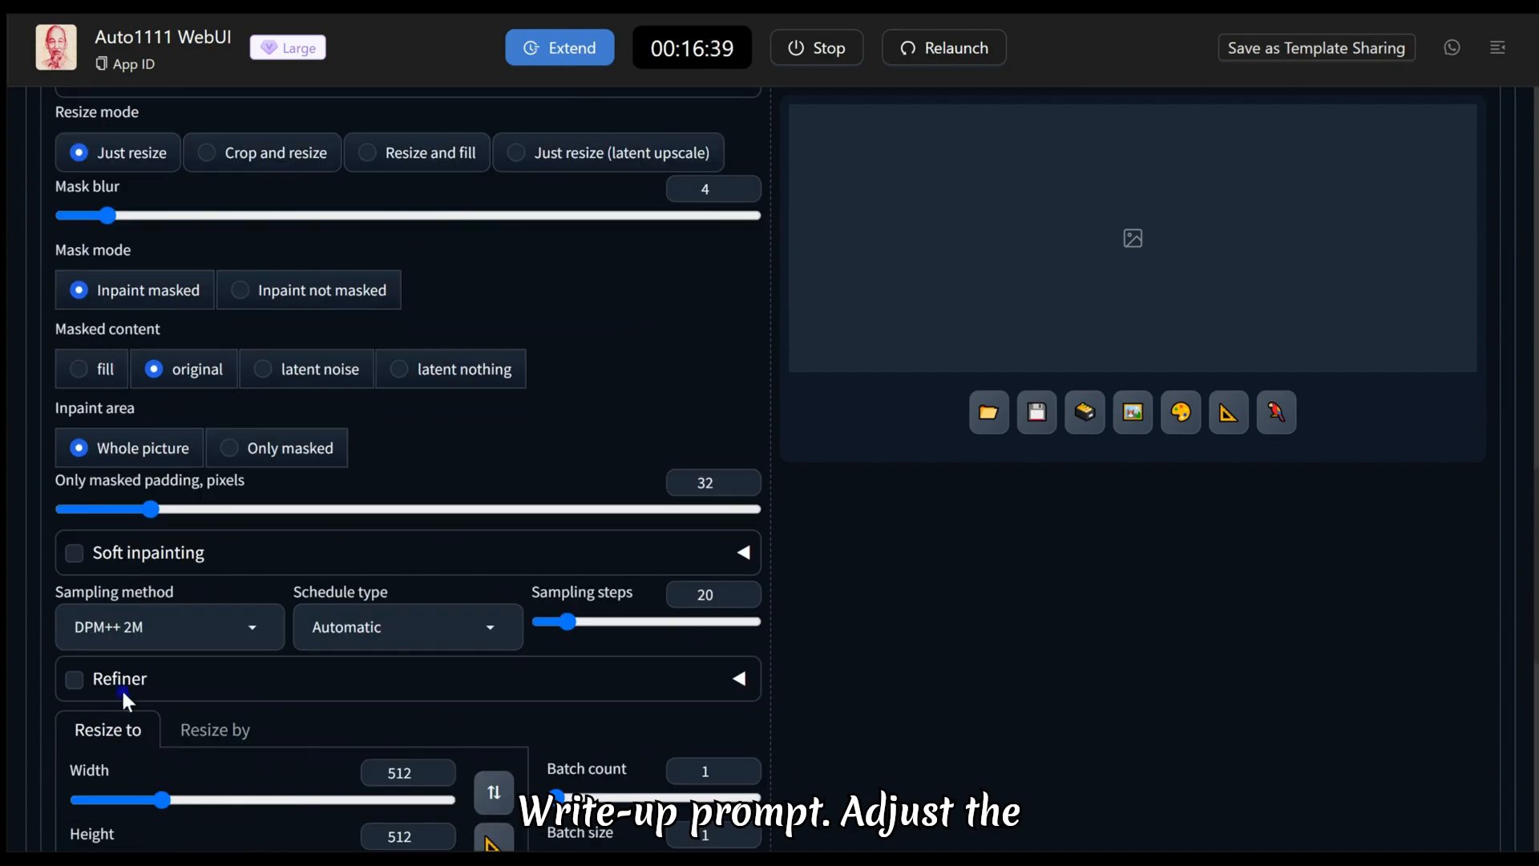
type("30")
scroll(223, 571, "down", 2)
left_click_drag(162, 633, 225, 637)
scroll(464, 454, "down", 4)
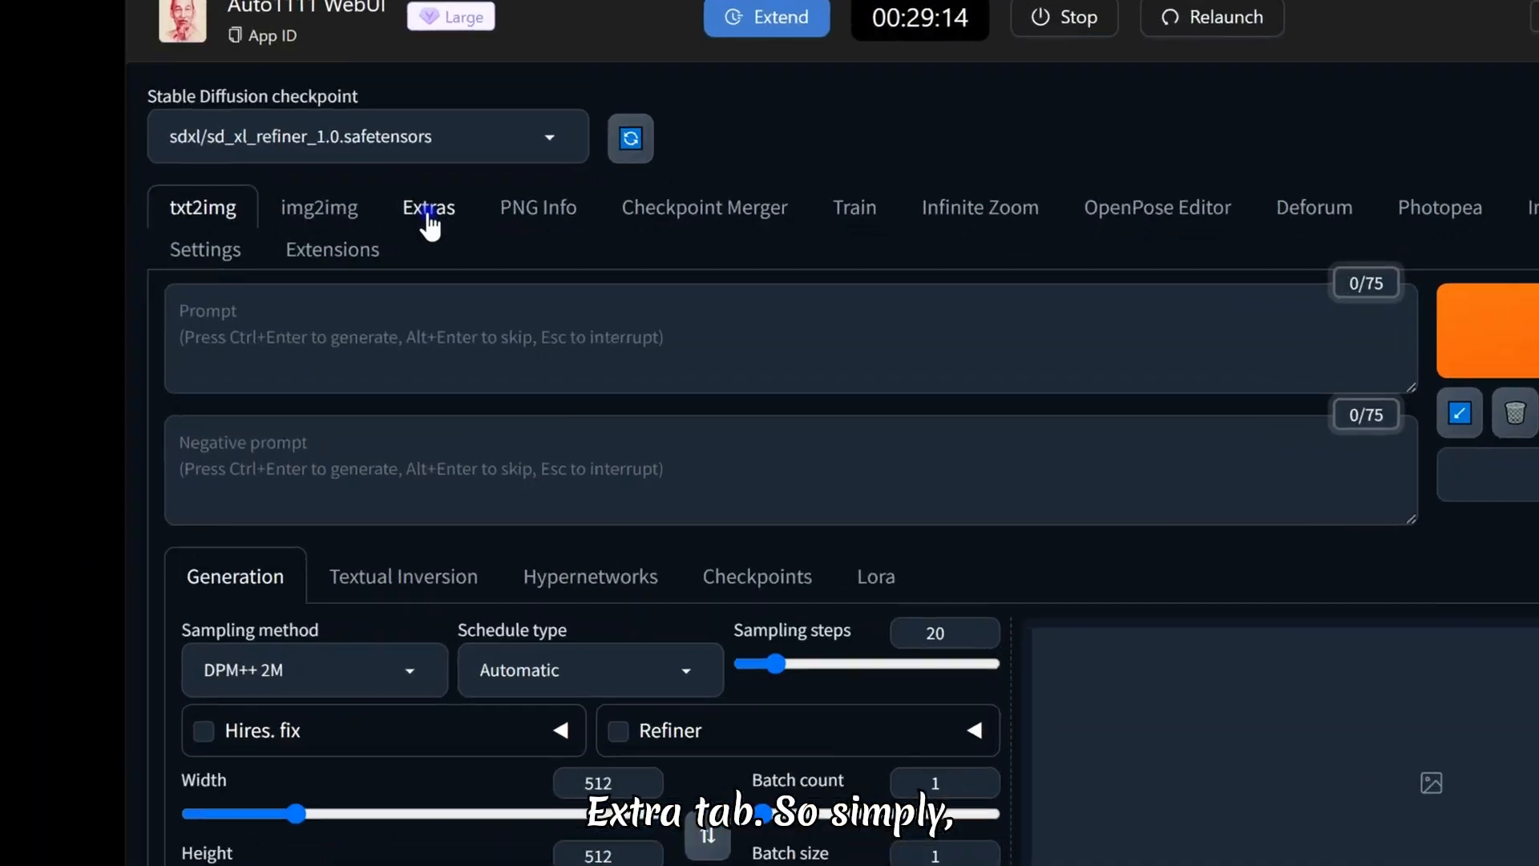
Load the picture of the anime woman in a car into Extras and set Upscaler 1 to R-ESRGAN 4x+ Anime6B
left_click(426, 208)
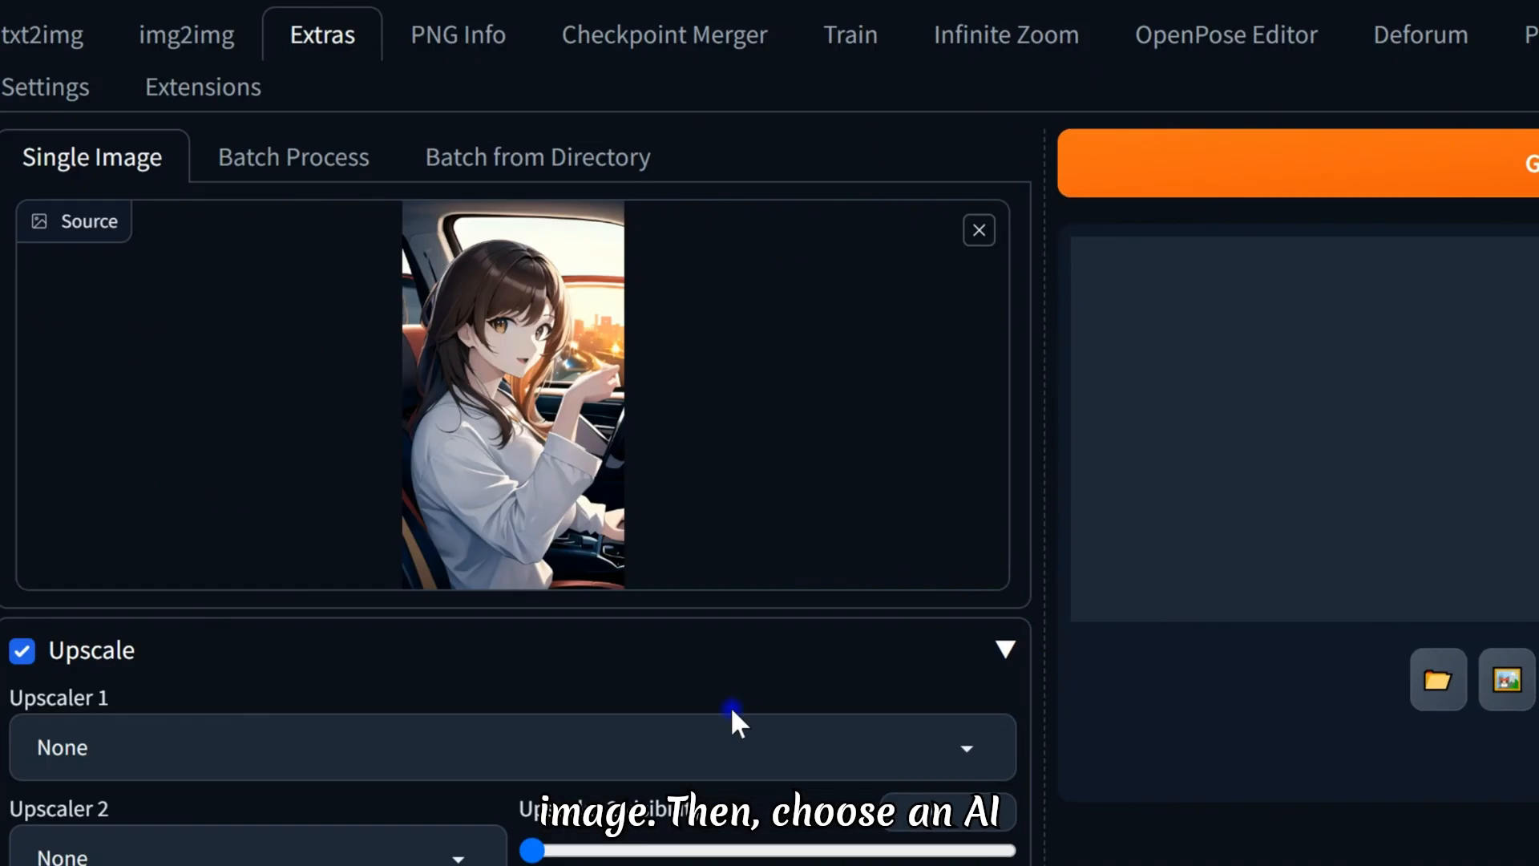
scroll(729, 706, "down", 5)
left_click(972, 268)
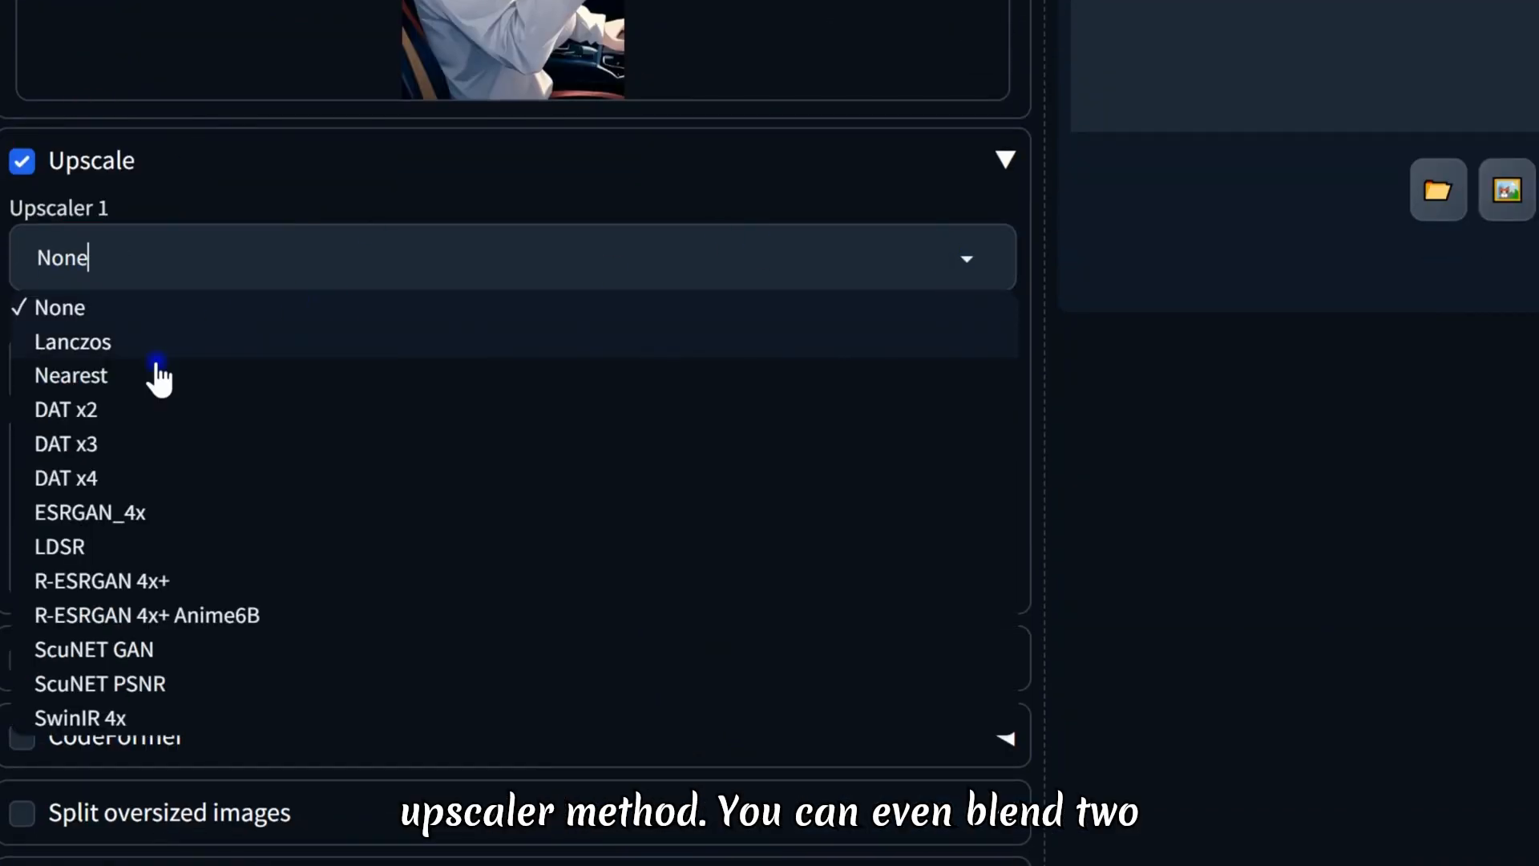
left_click(137, 616)
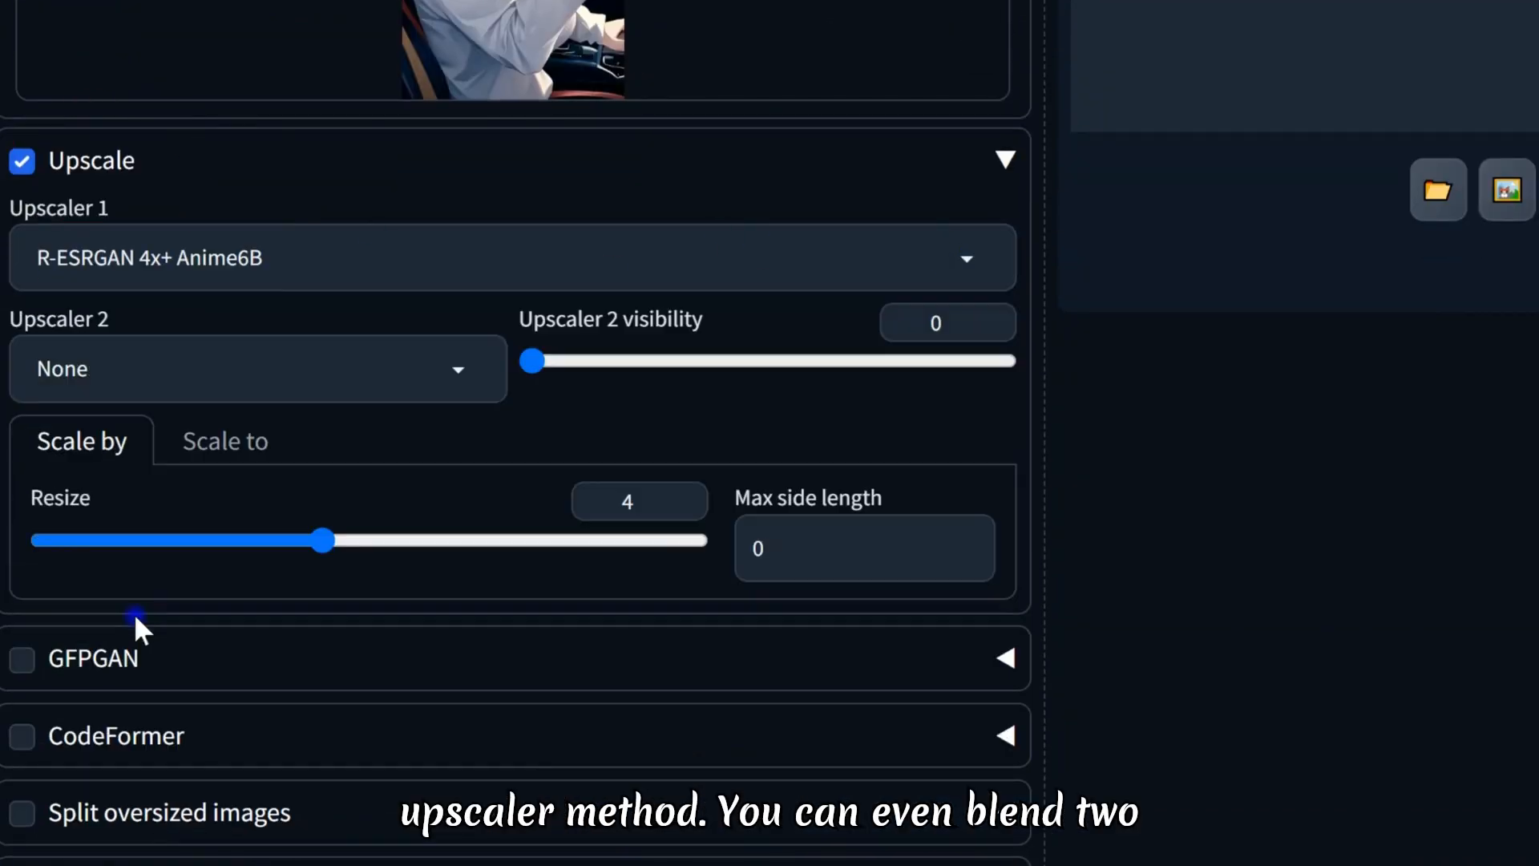
Leave Upscaler 2 at None and set the resize factor to 2
left_click(463, 373)
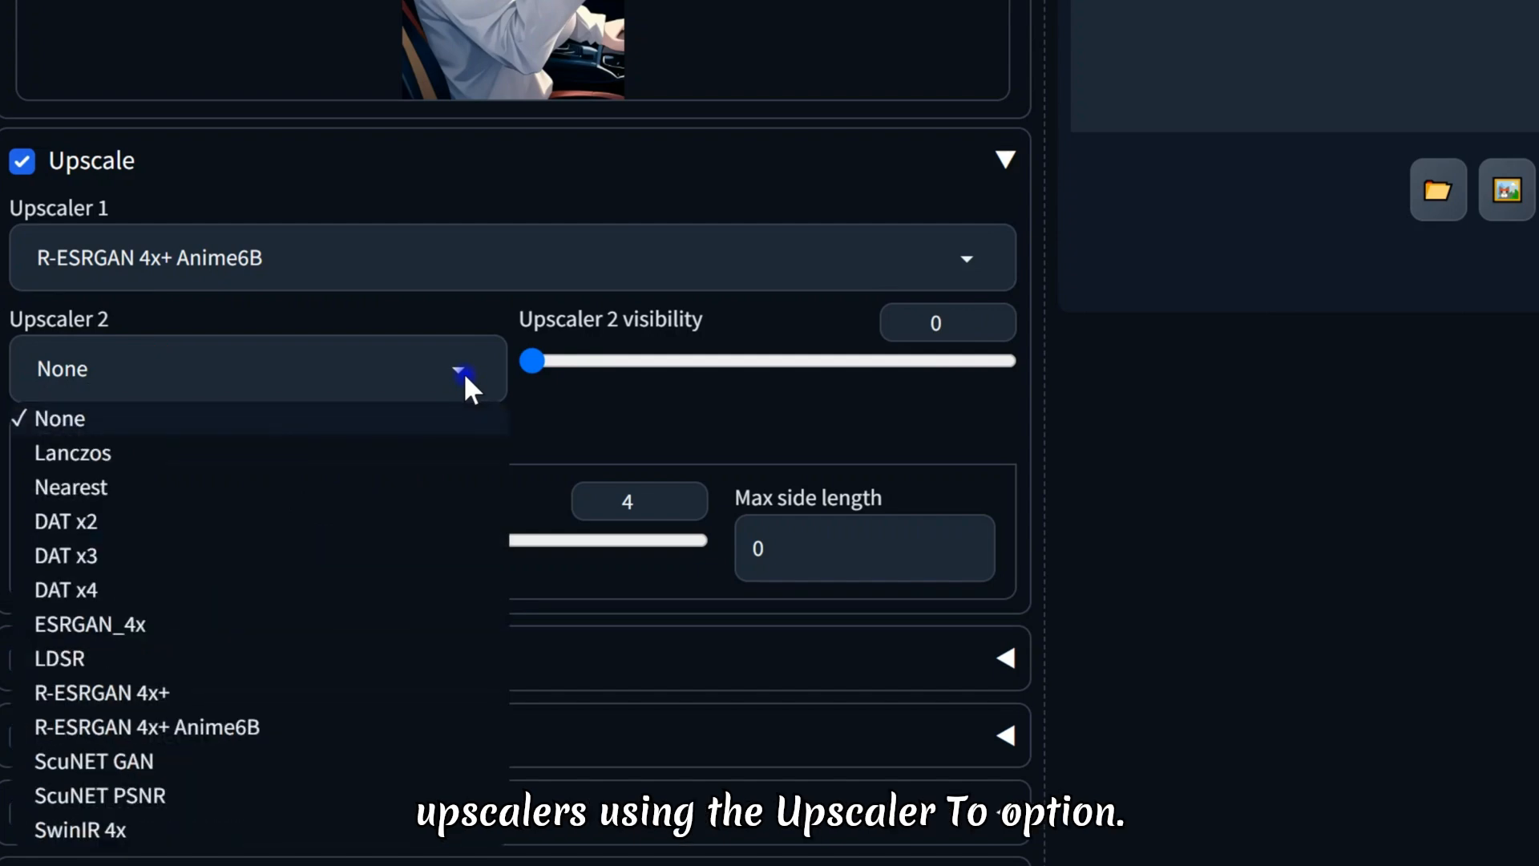
left_click(69, 418)
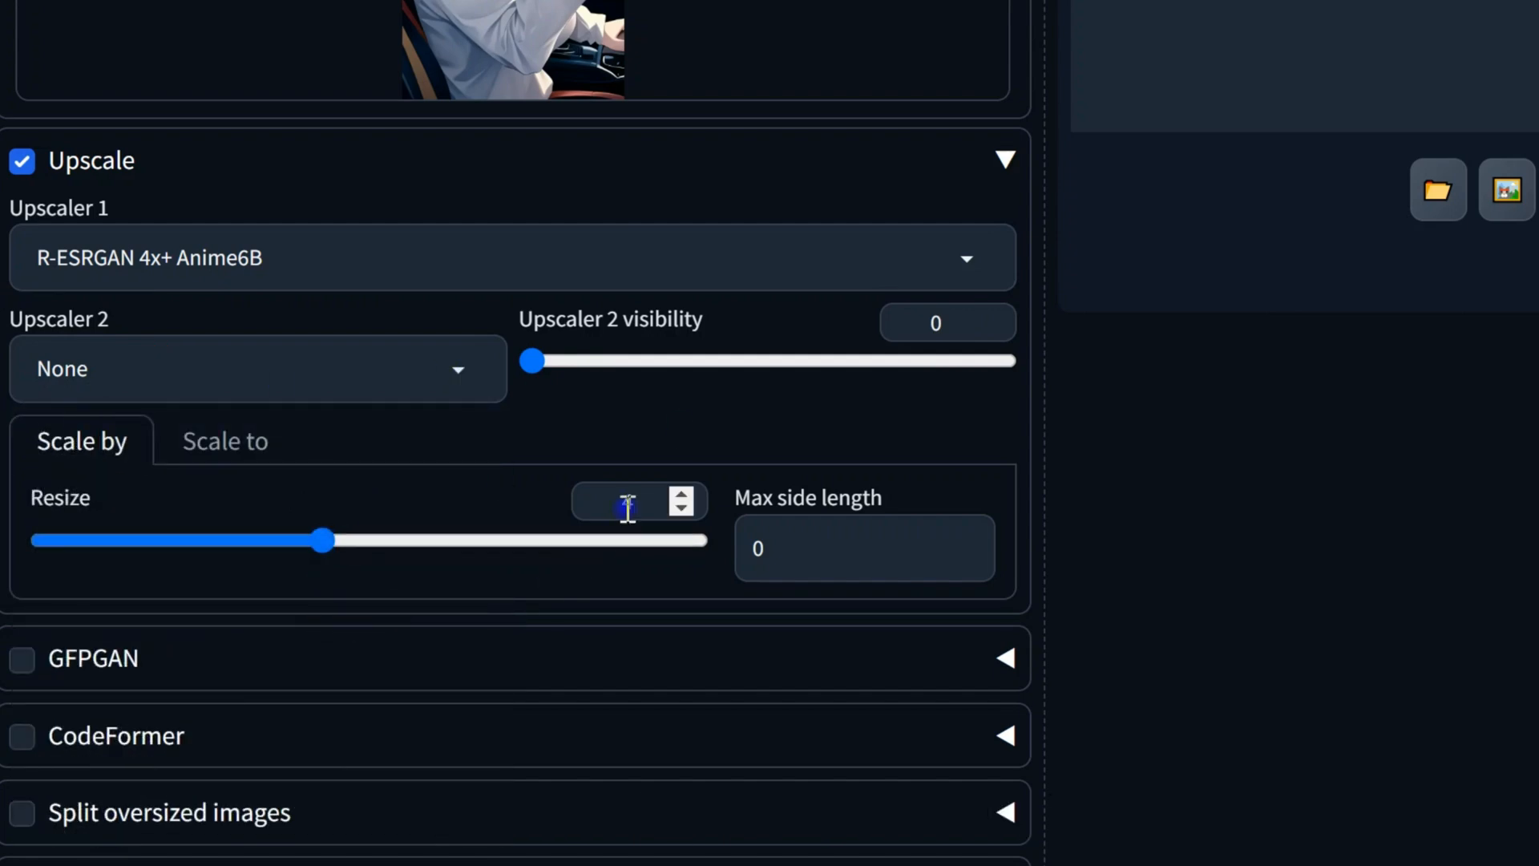
type("2")
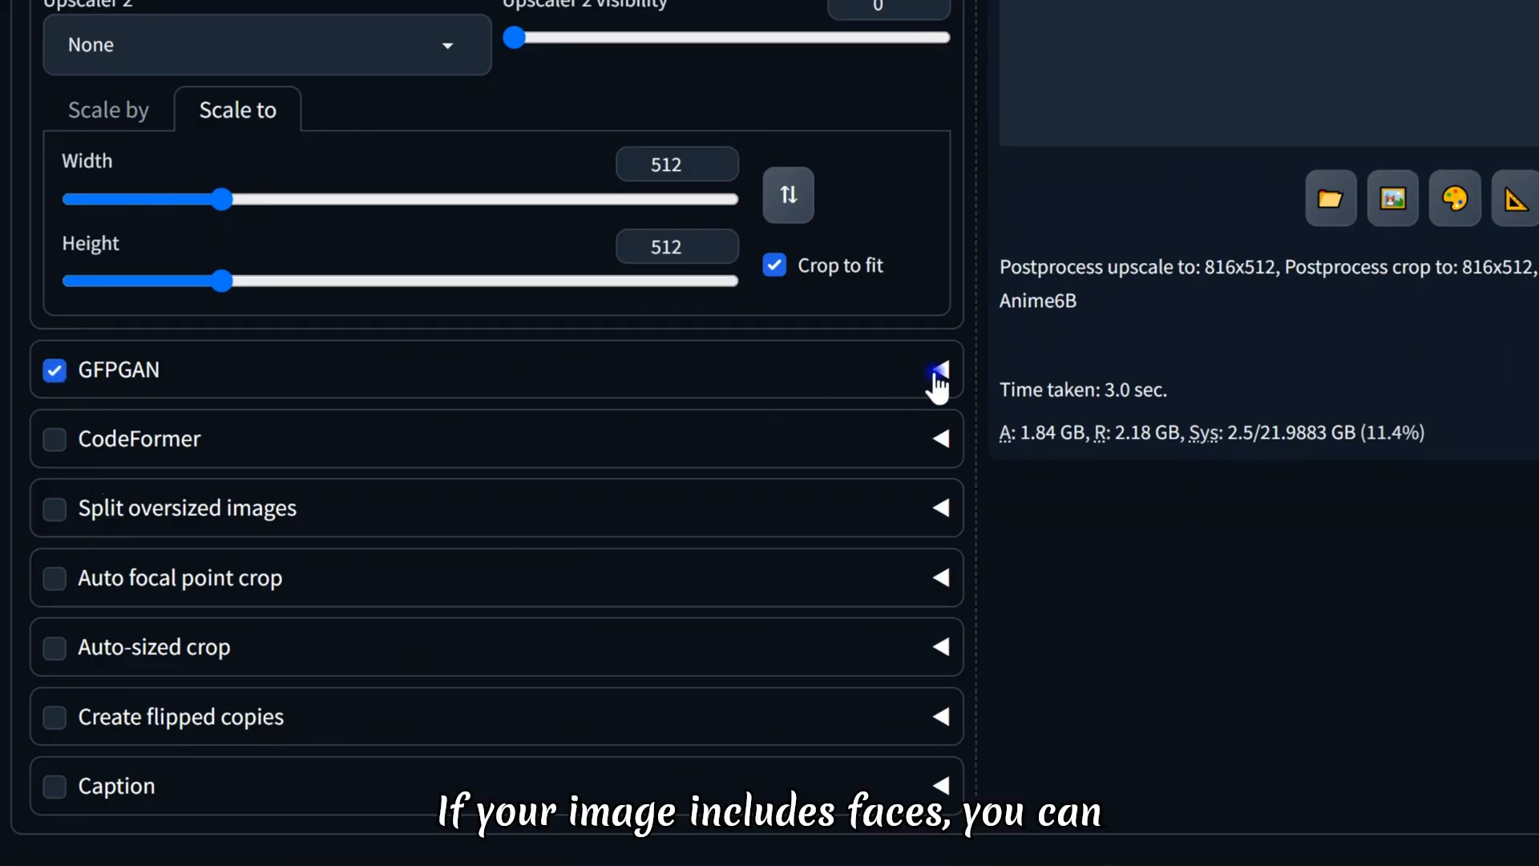
Show the GFPGAN settings and enable CodeFormer face restoration with visibility 1 and weight 0
left_click(939, 373)
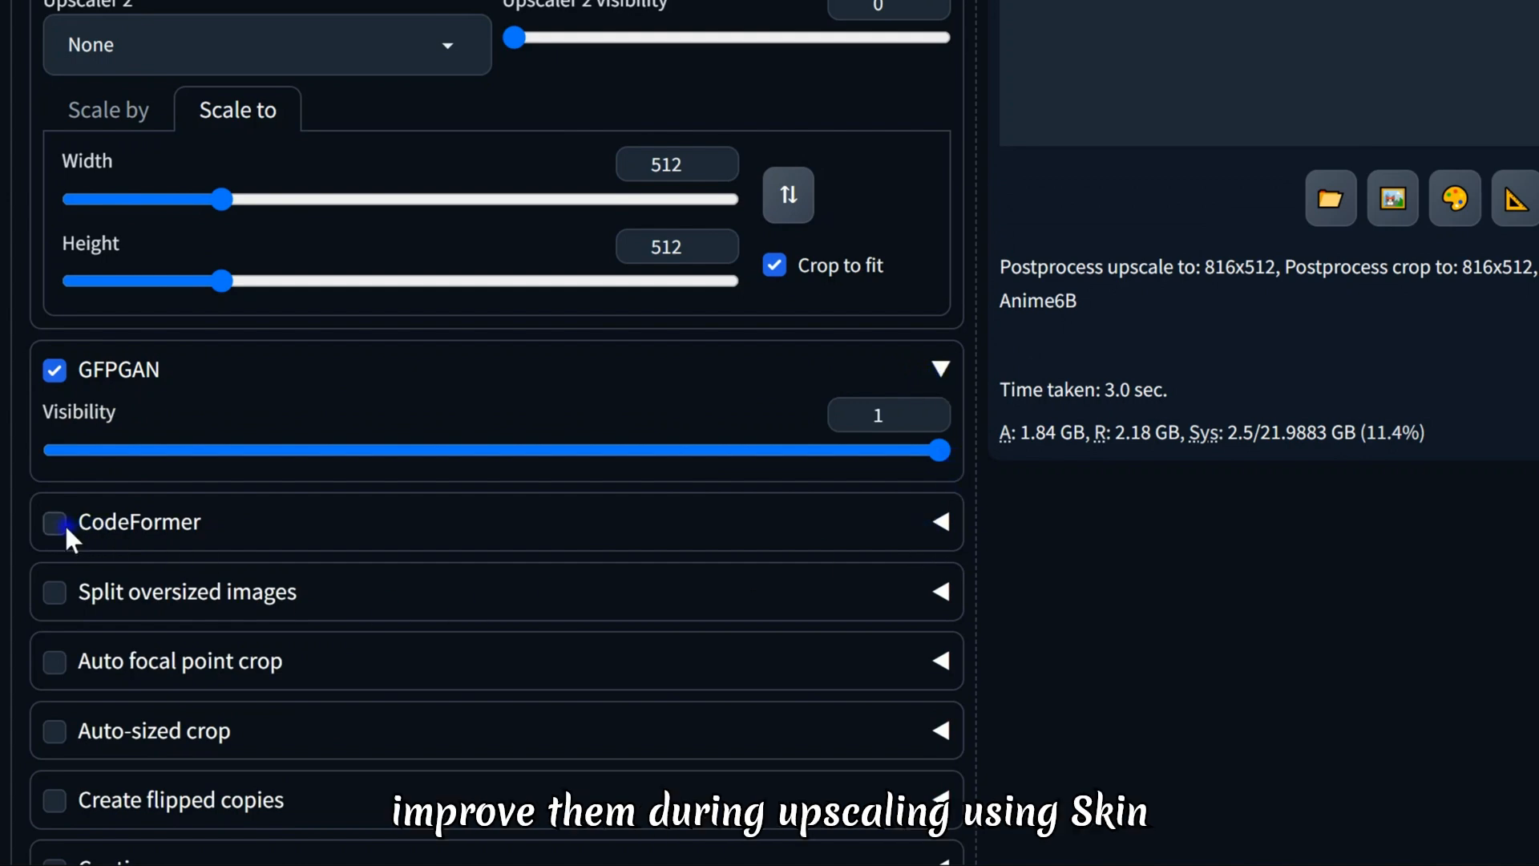
left_click(940, 522)
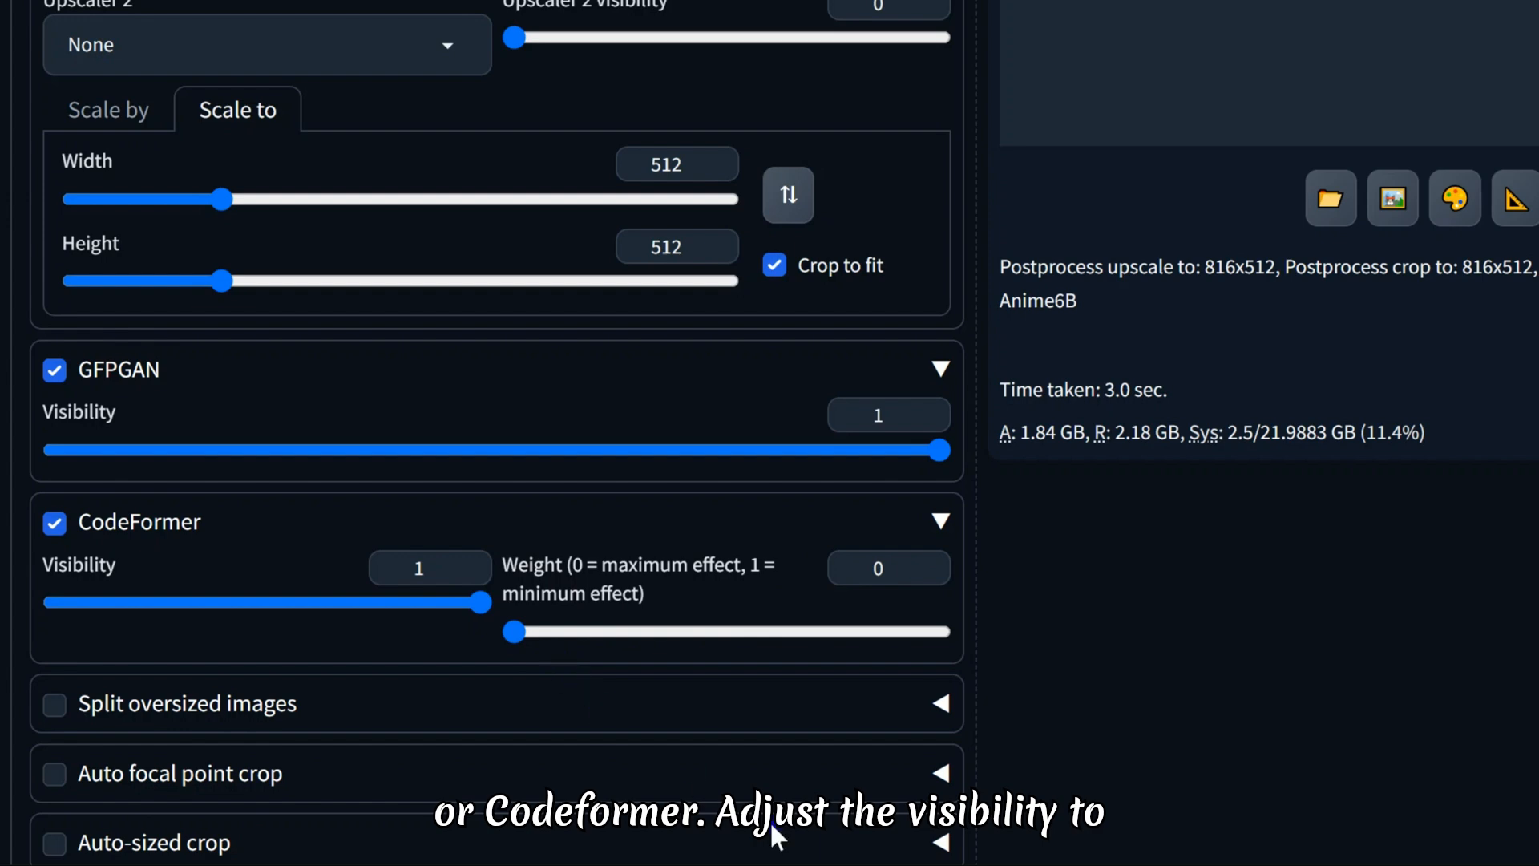
left_click(83, 544)
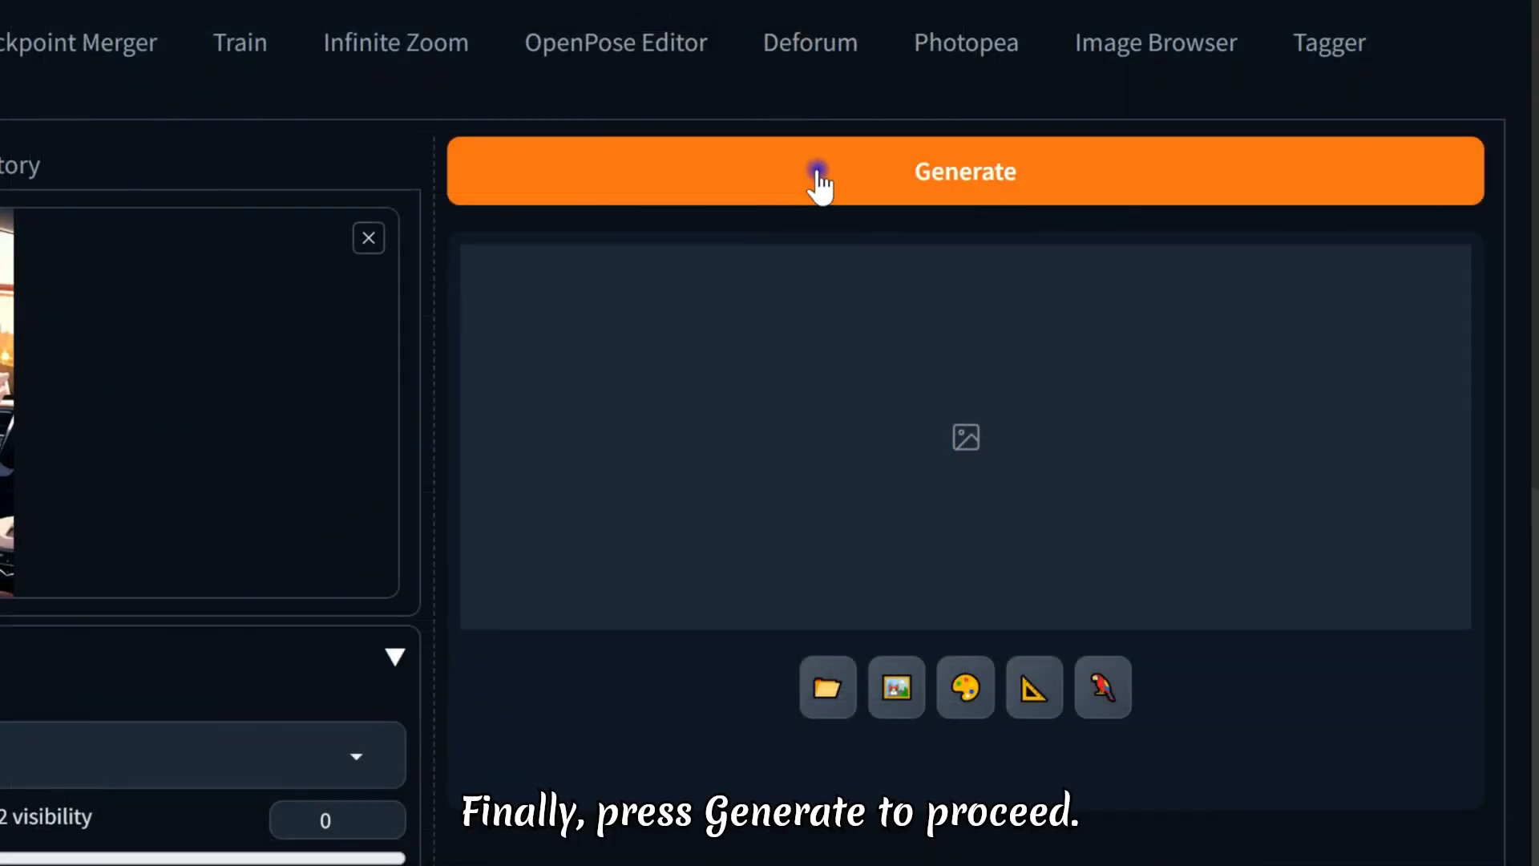
Generate the upscaled picture of the anime woman in the car and view the result
left_click(818, 180)
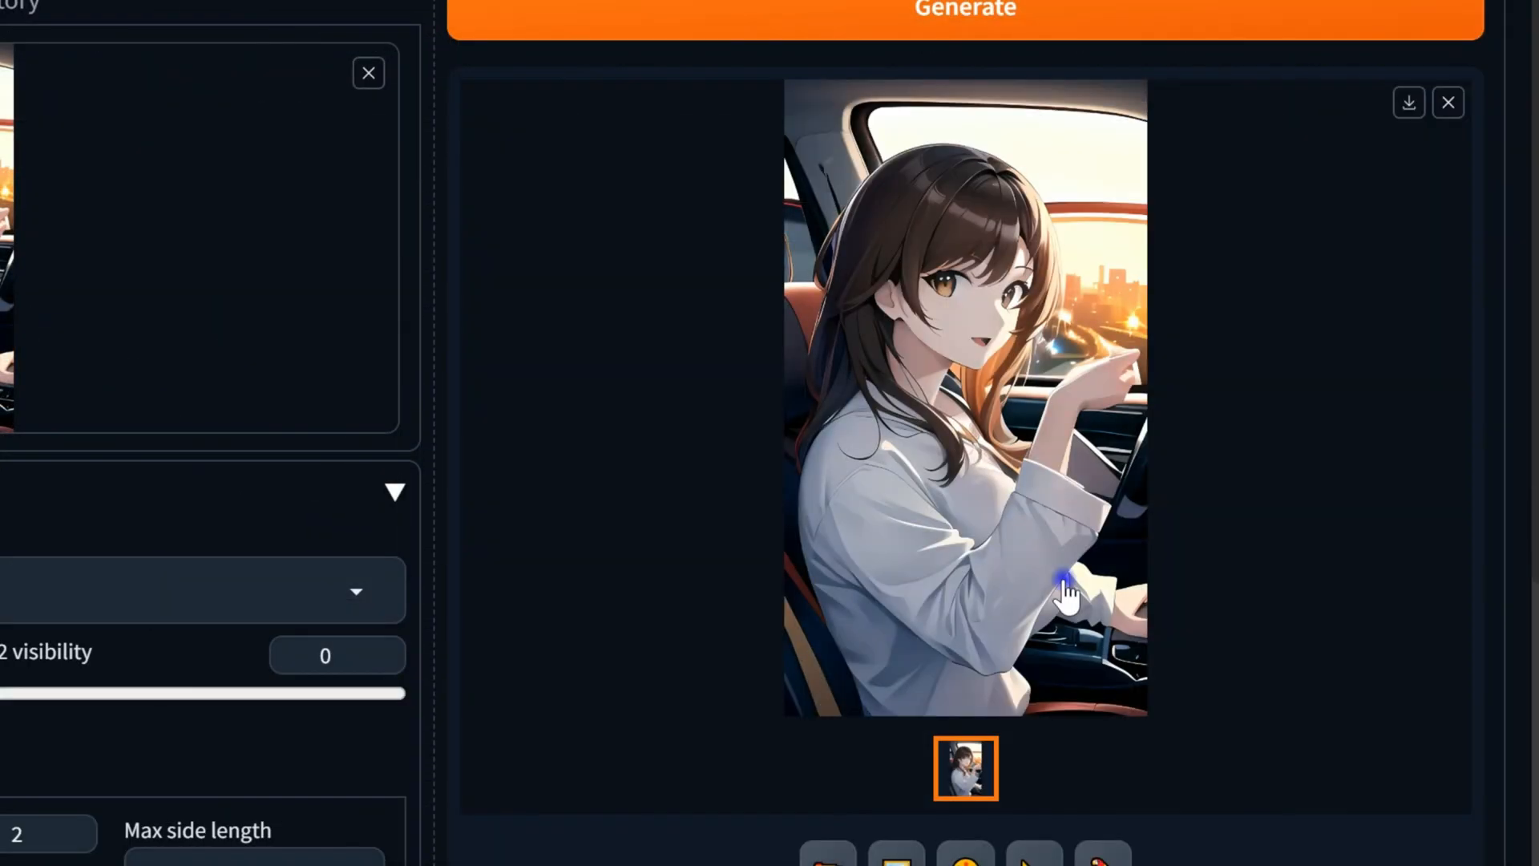
left_click(1064, 584)
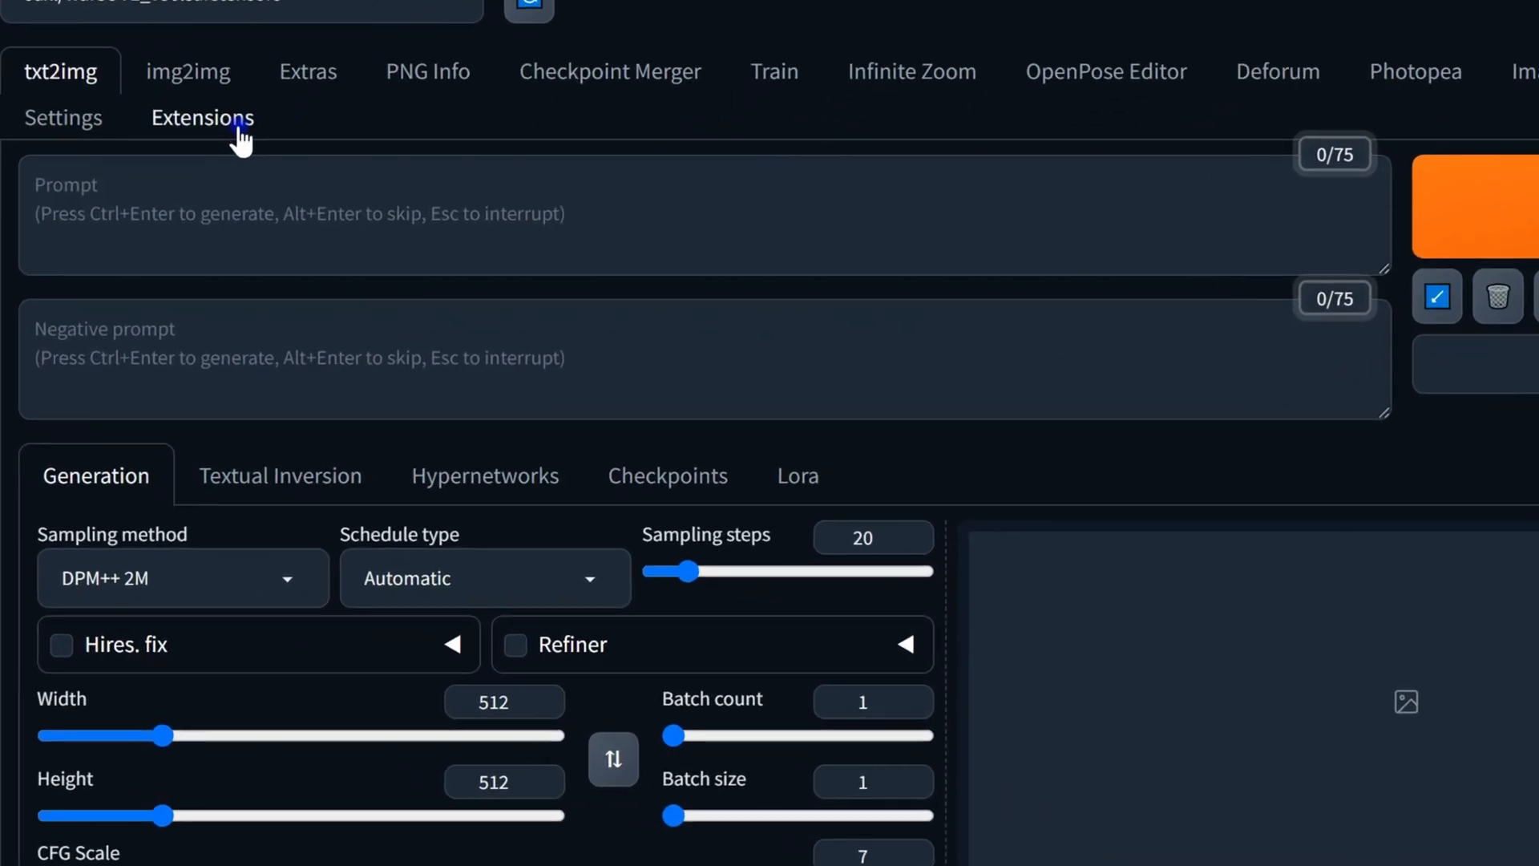
Review the list of installed extensions from the first to the last entry
left_click(194, 250)
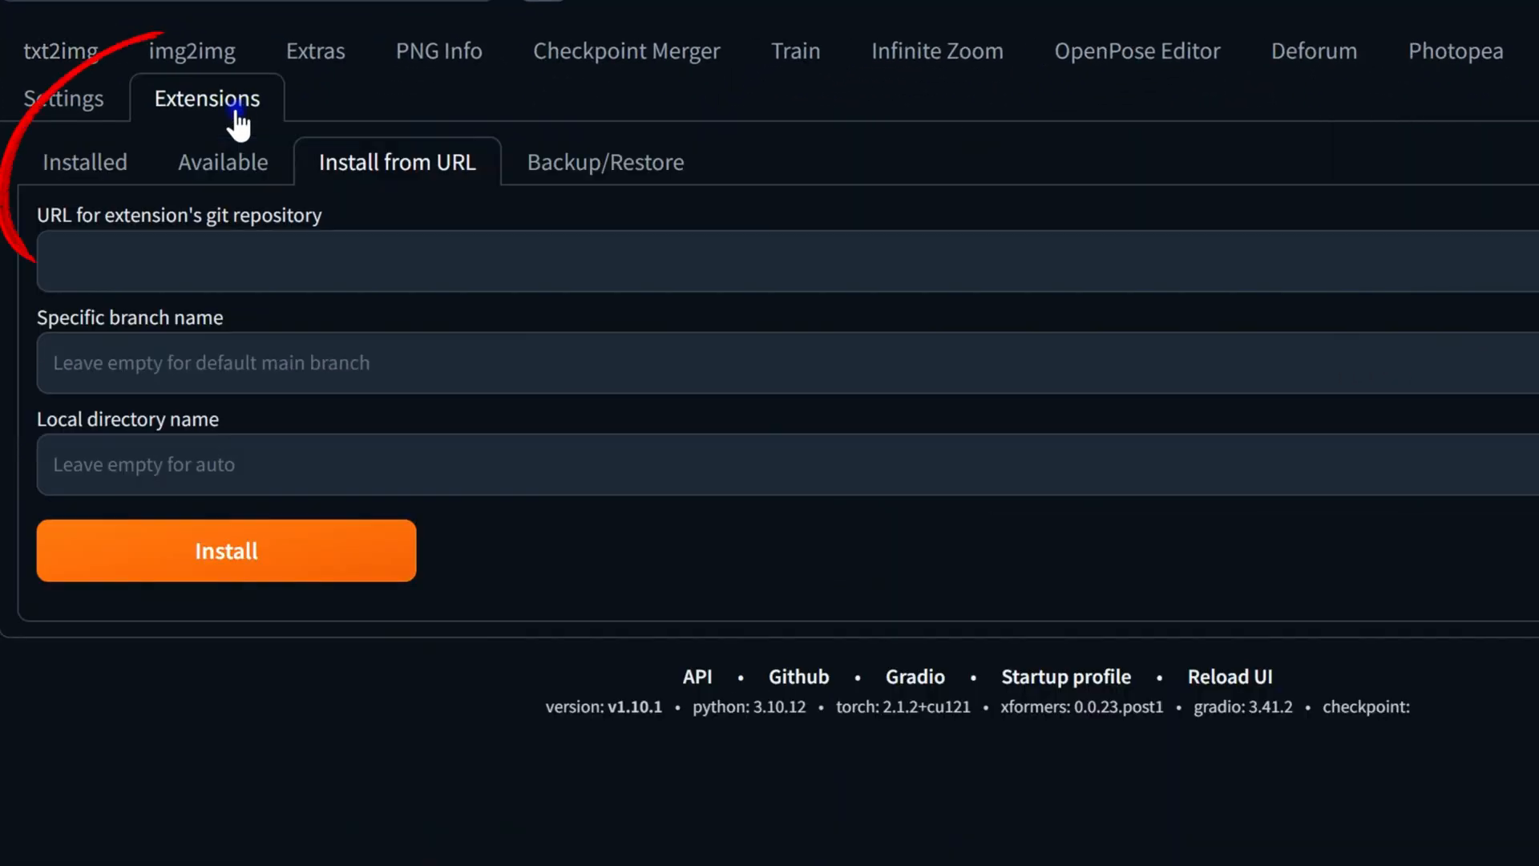
left_click(92, 170)
scroll(303, 388, "down", 10)
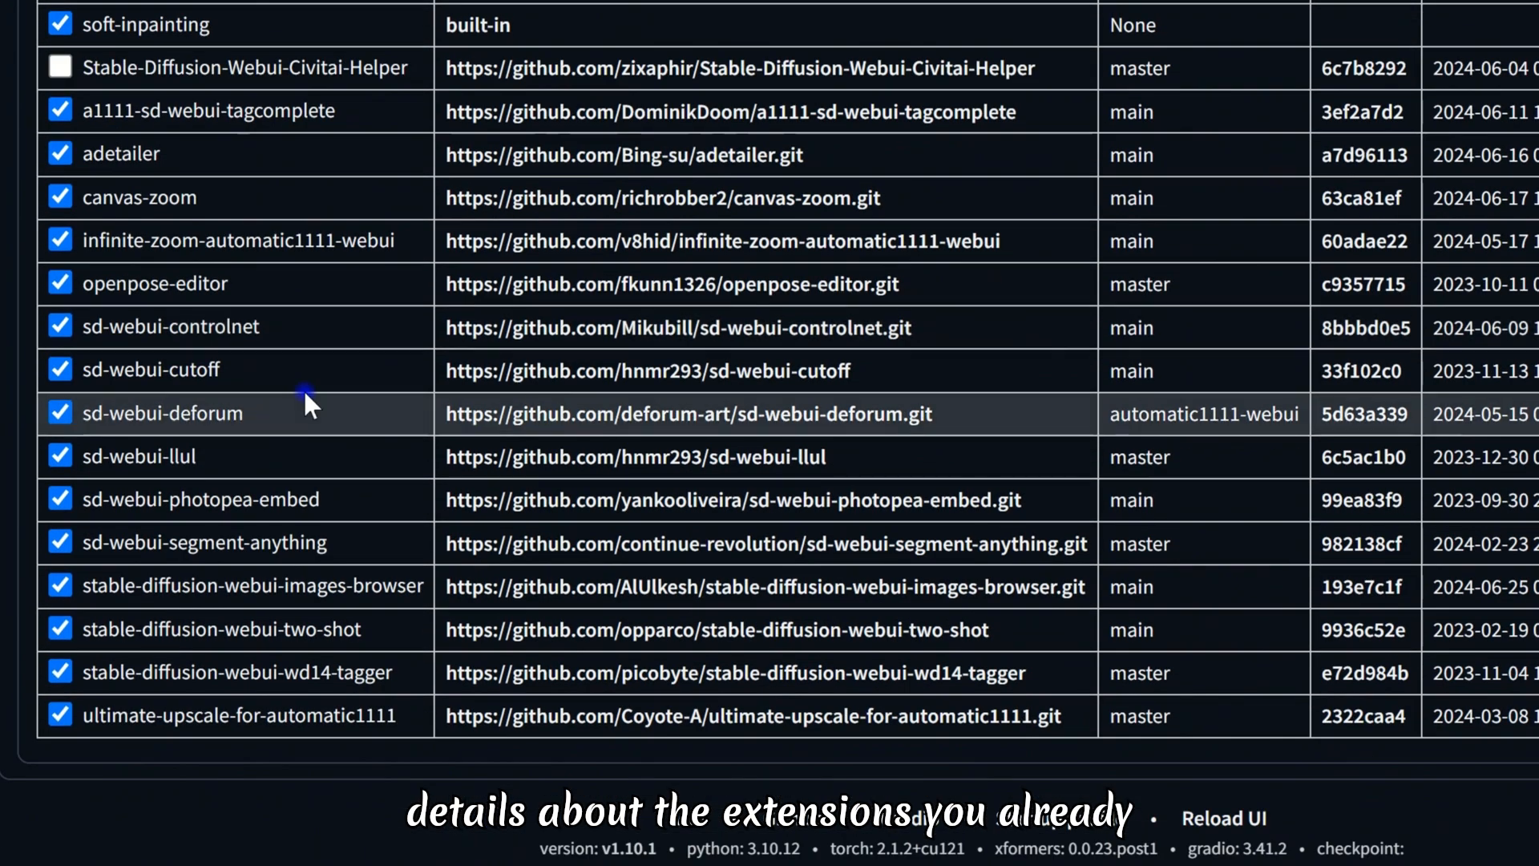
scroll(303, 388, "up", 8)
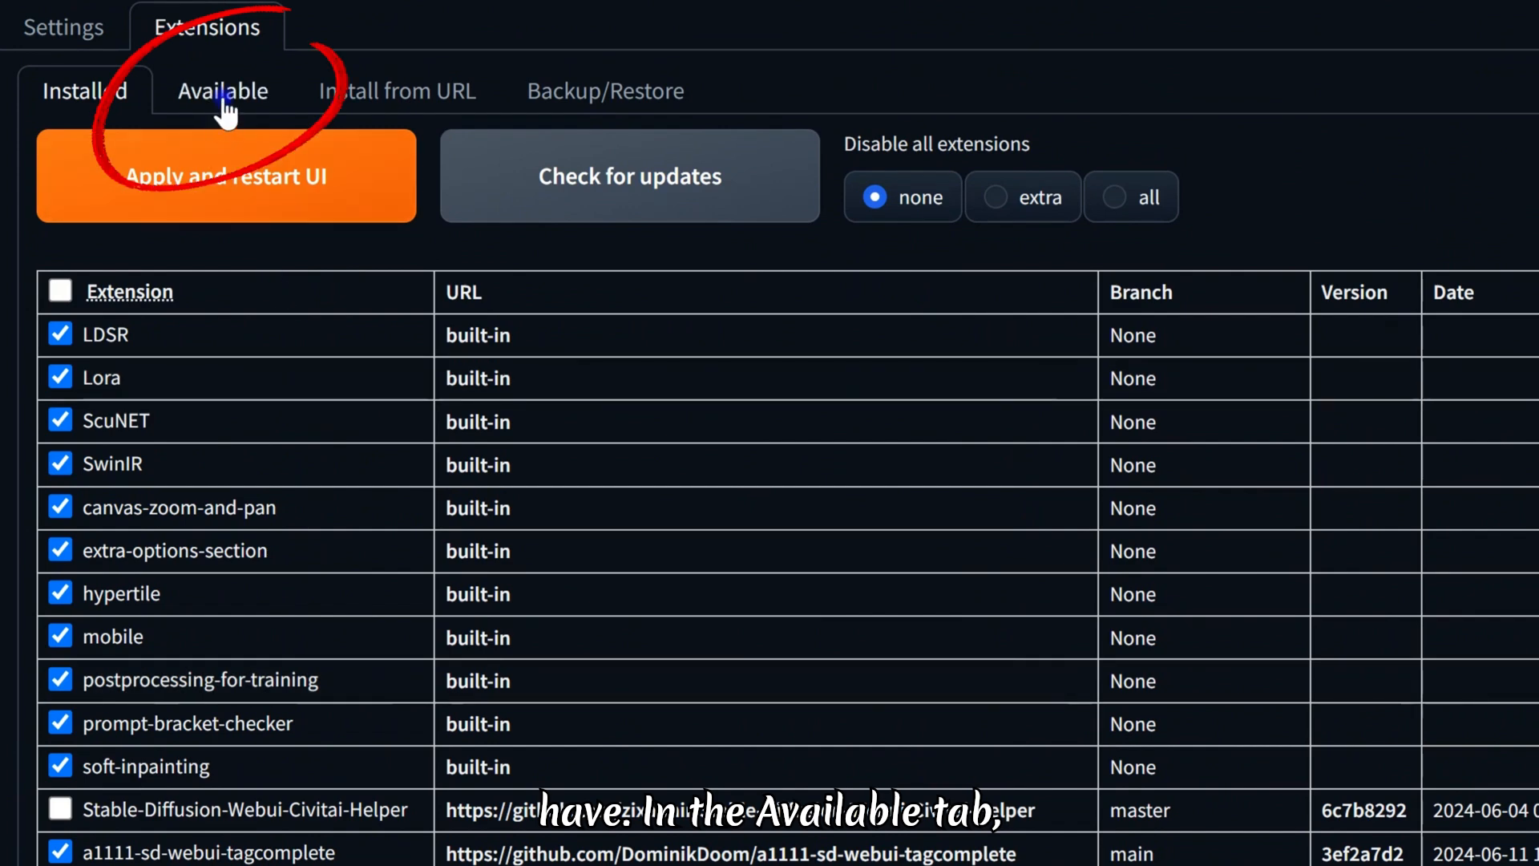
Load the available extensions from the AUTOMATIC1111 index.json address and browse their descriptions
left_click(221, 110)
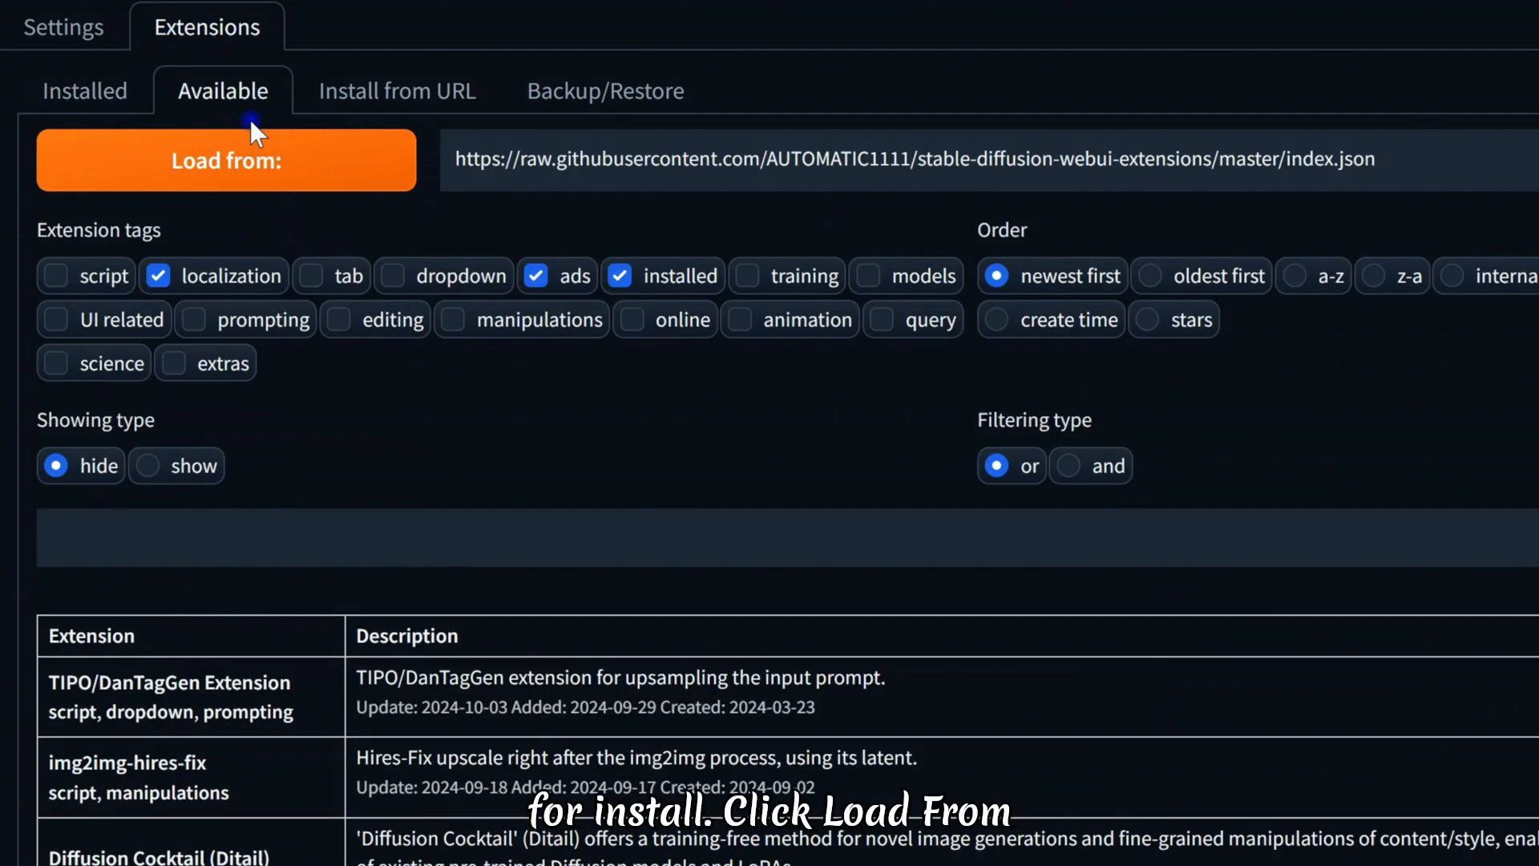
left_click(277, 186)
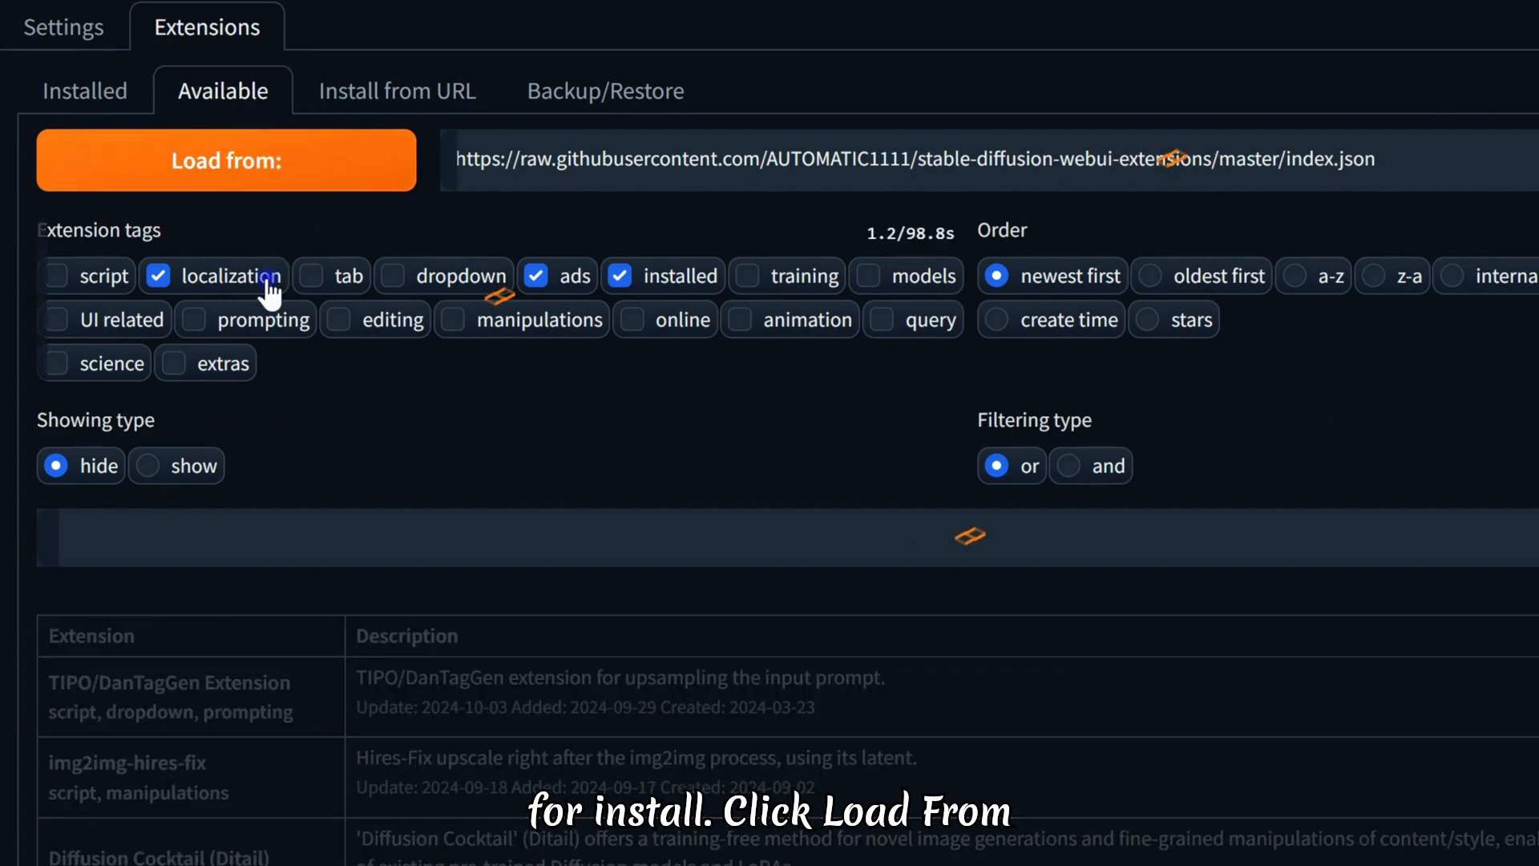
scroll(275, 508, "down", 5)
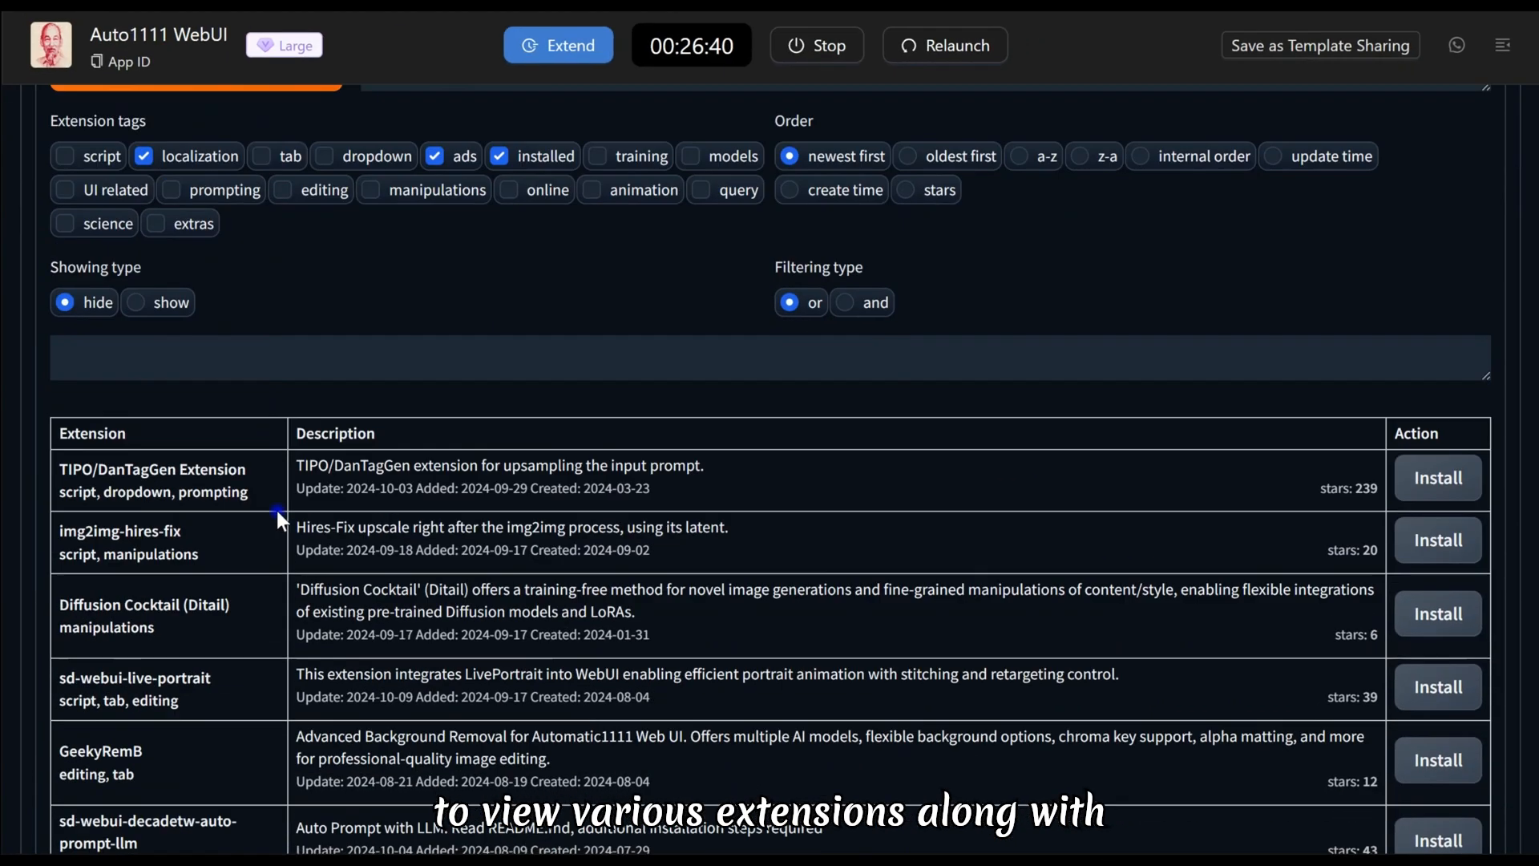
scroll(196, 491, "down", 3)
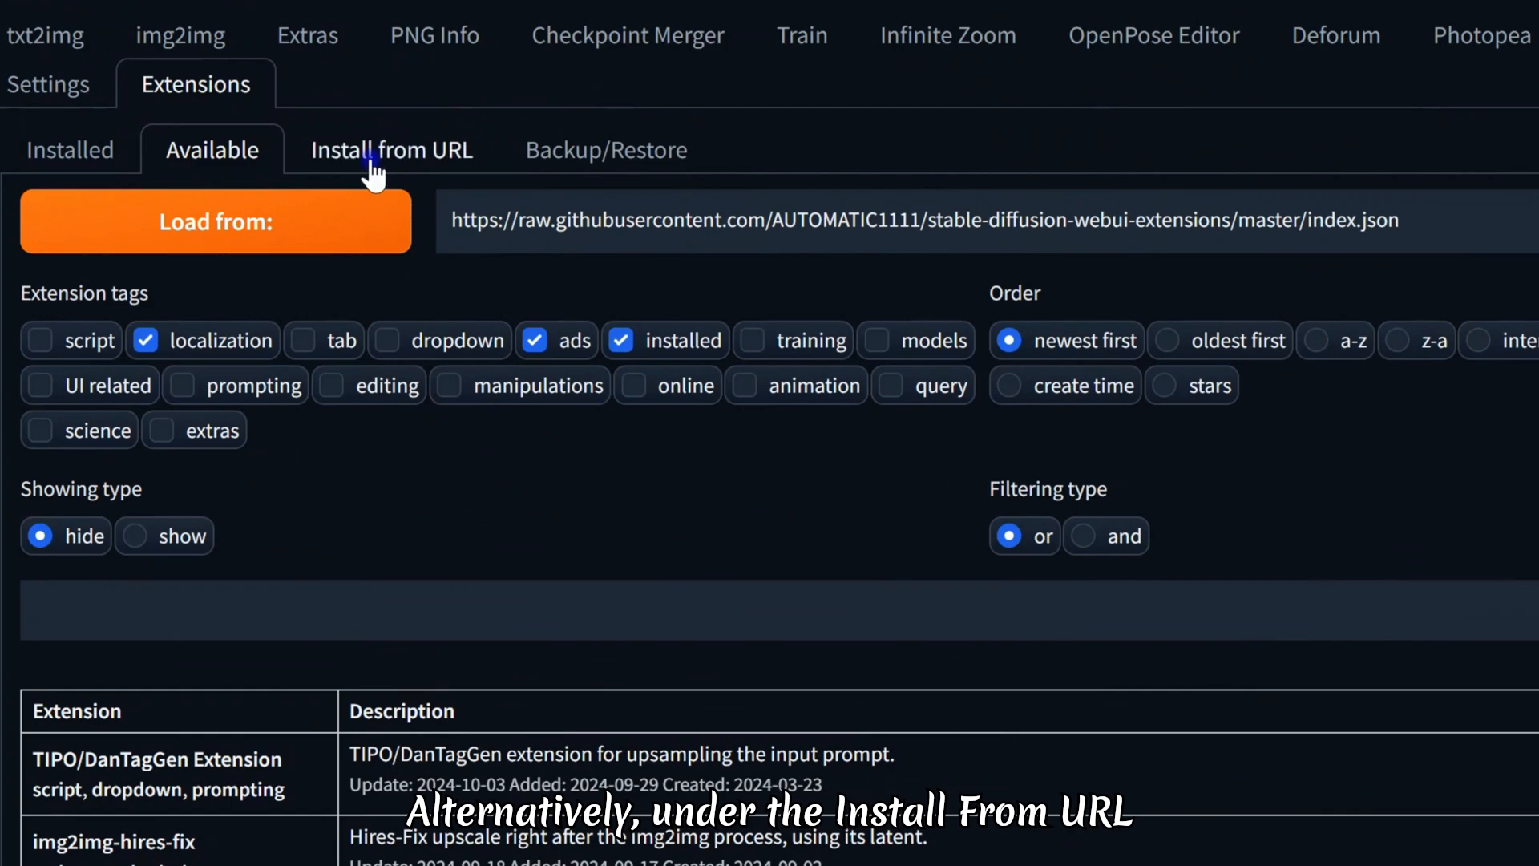
Open the form for installing an extension from a git repository URL and try installing with its fields empty
left_click(373, 160)
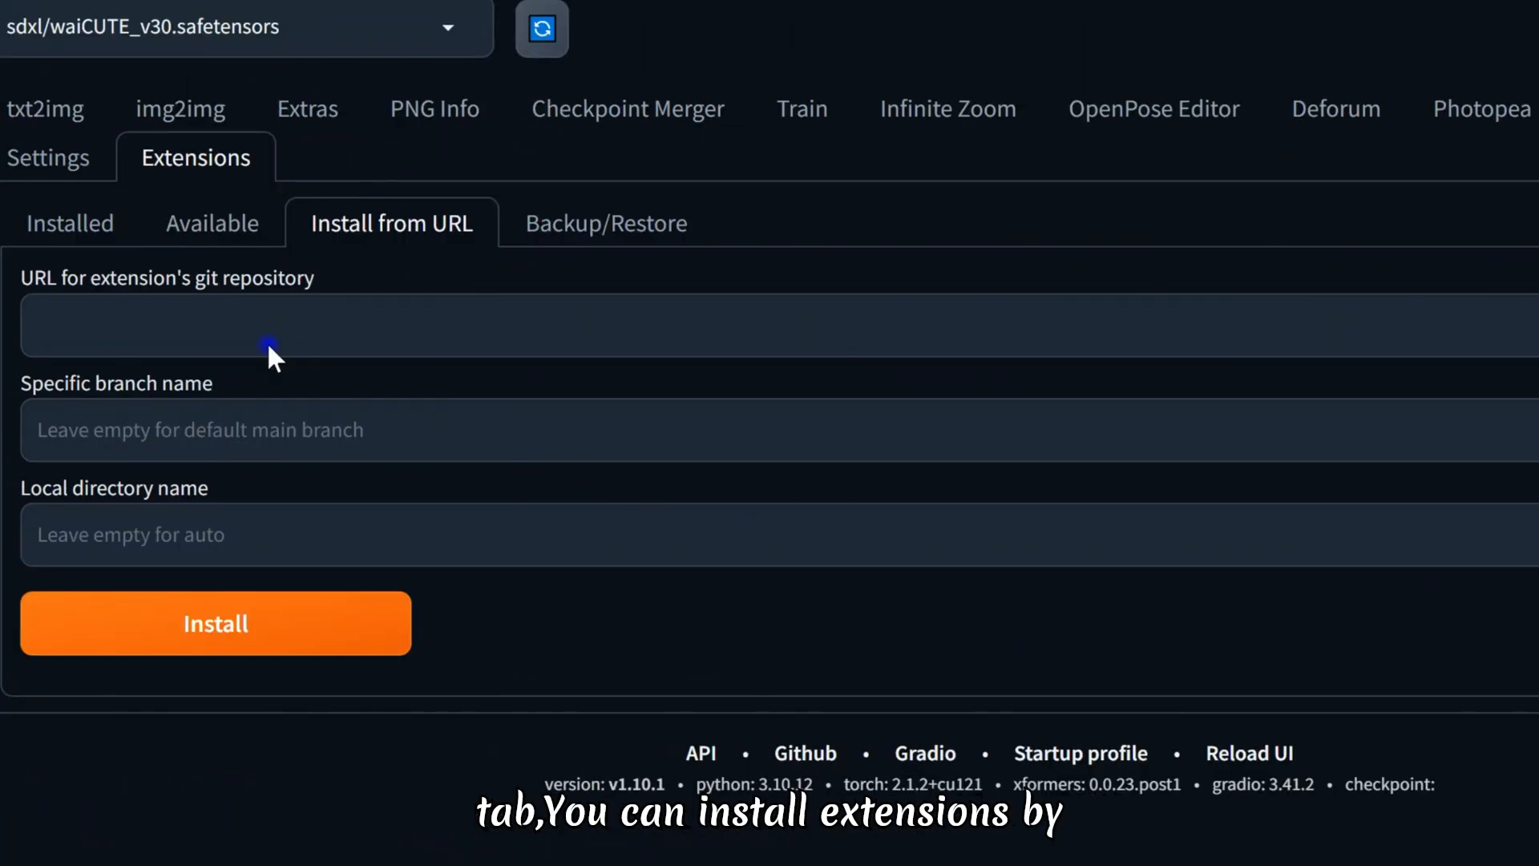
left_click(217, 321)
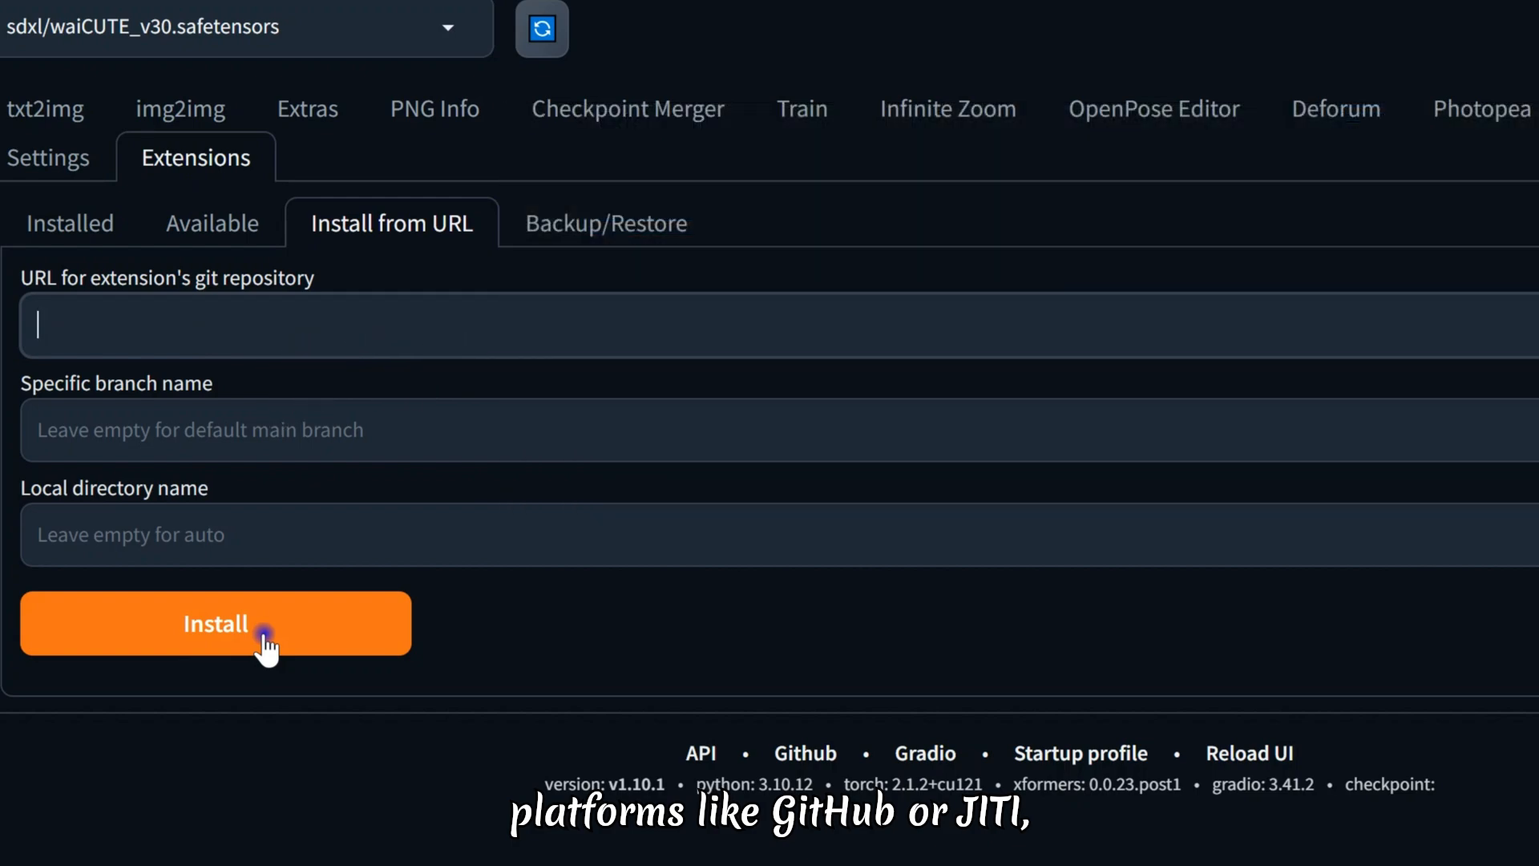
left_click(265, 640)
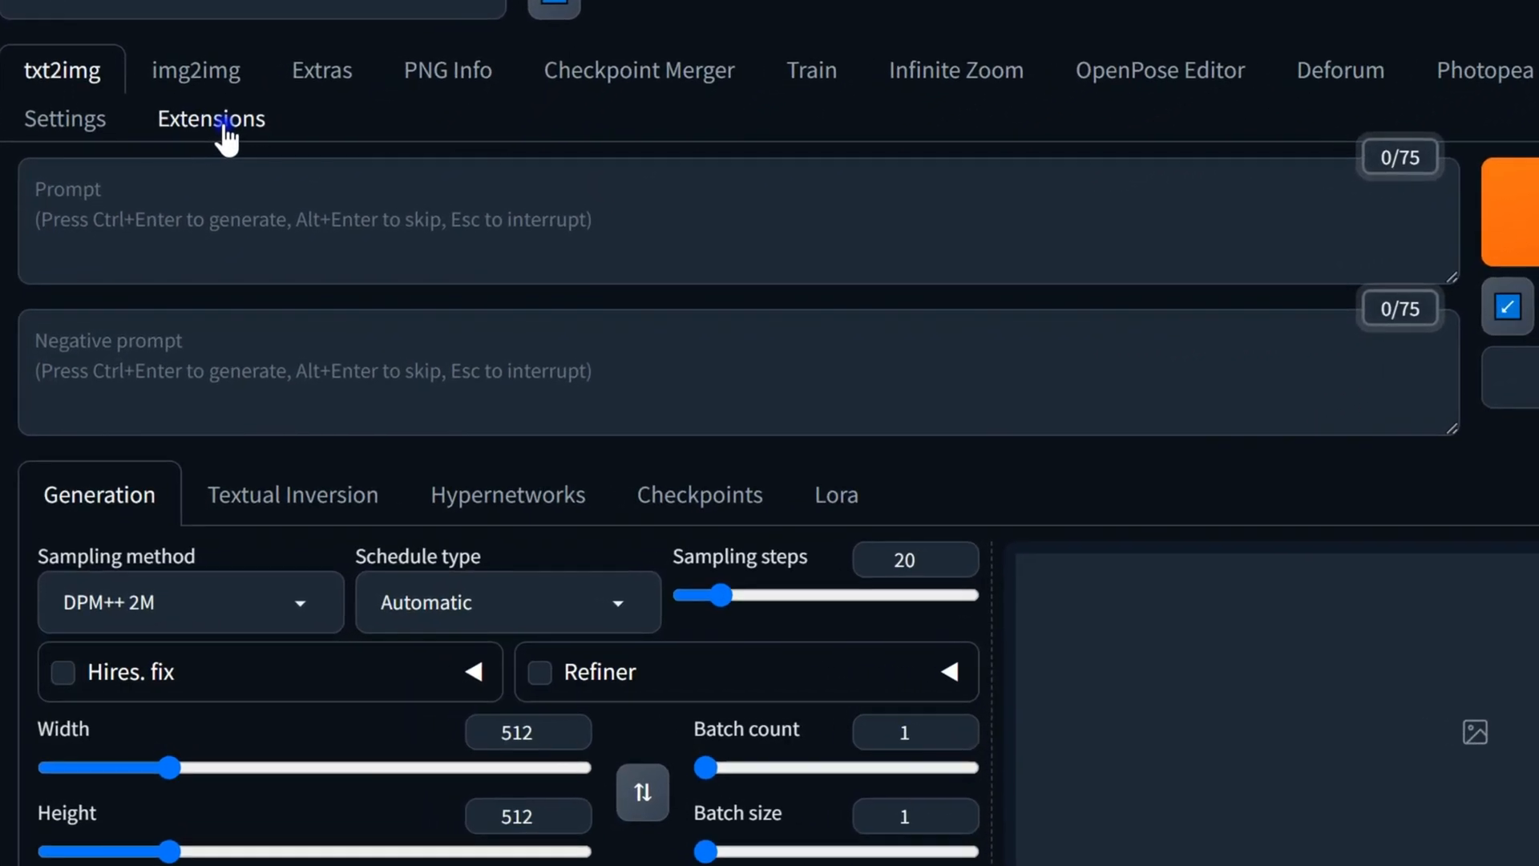
Enable the Stable-Diffusion-Webui-Civitai-Helper extension among the installed extensions and open the Civitai Helper page
left_click(227, 141)
scroll(272, 369, "down", 6)
left_click(72, 321)
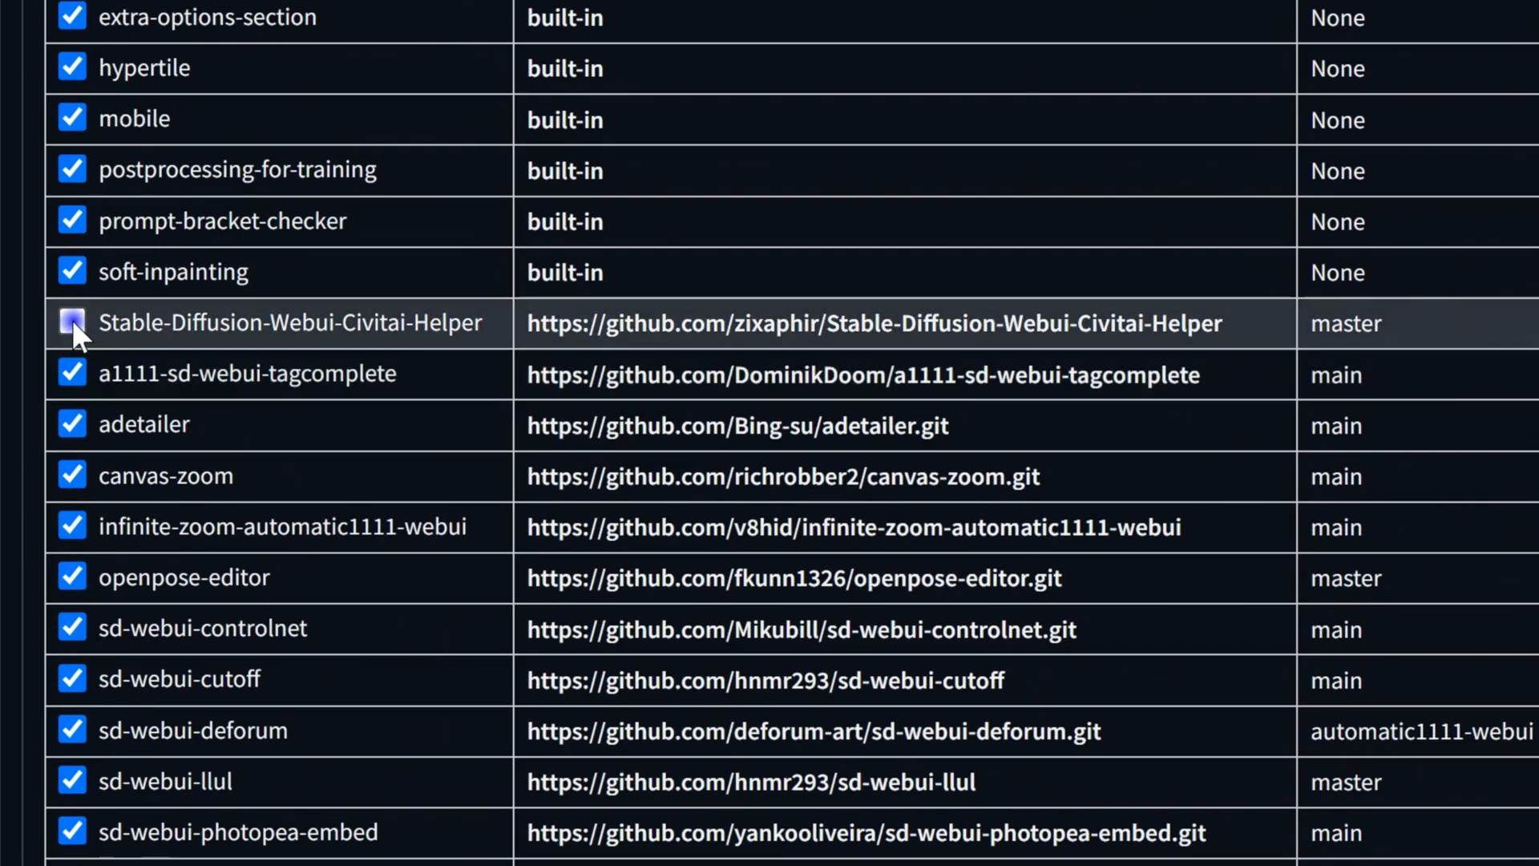
left_click(769, 213)
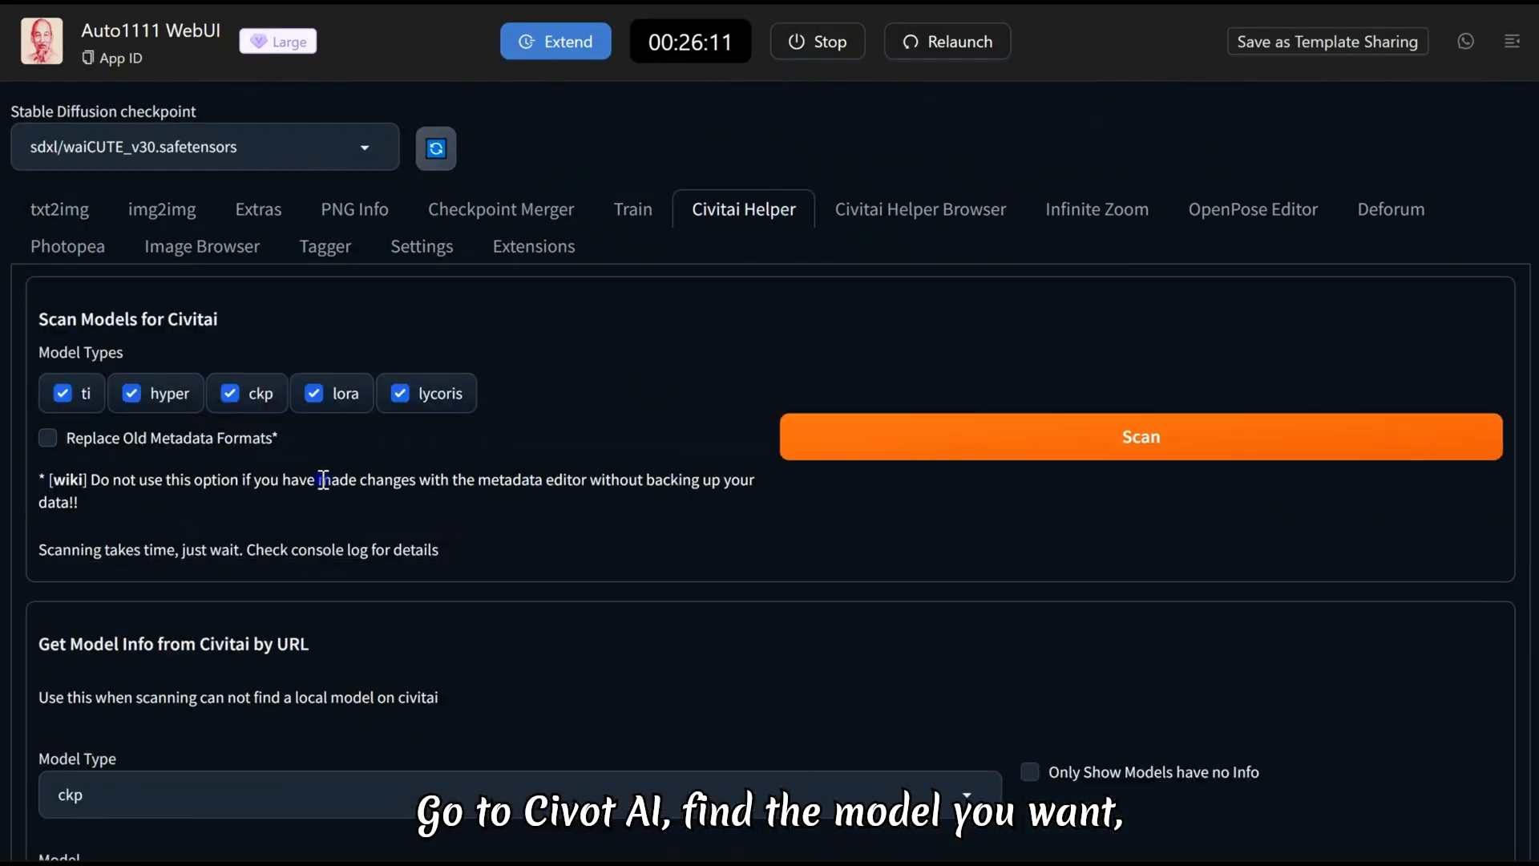
scroll(382, 516, "down", 2)
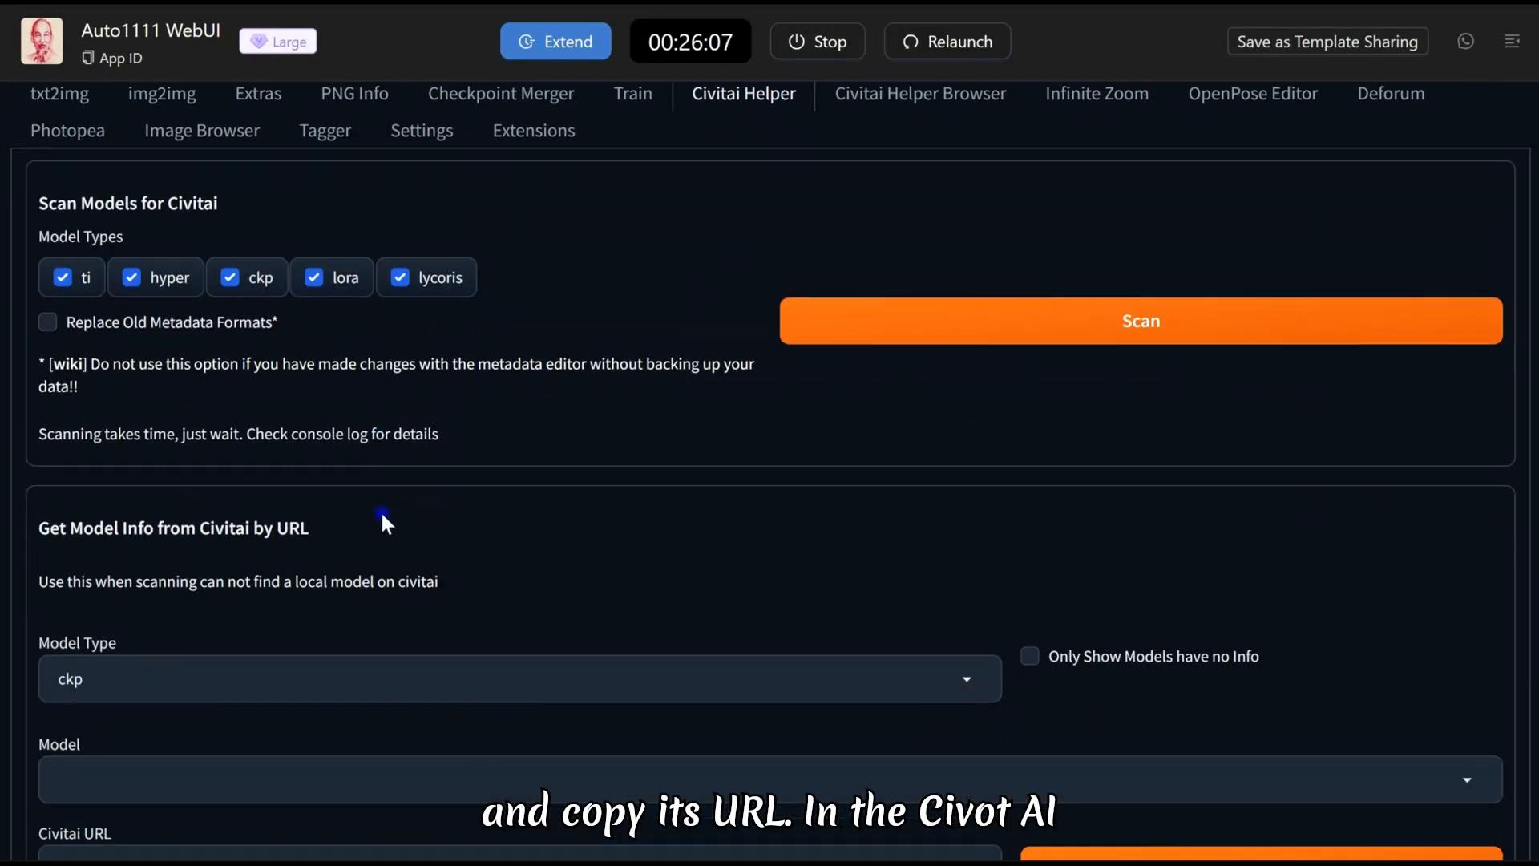
scroll(382, 516, "down", 2)
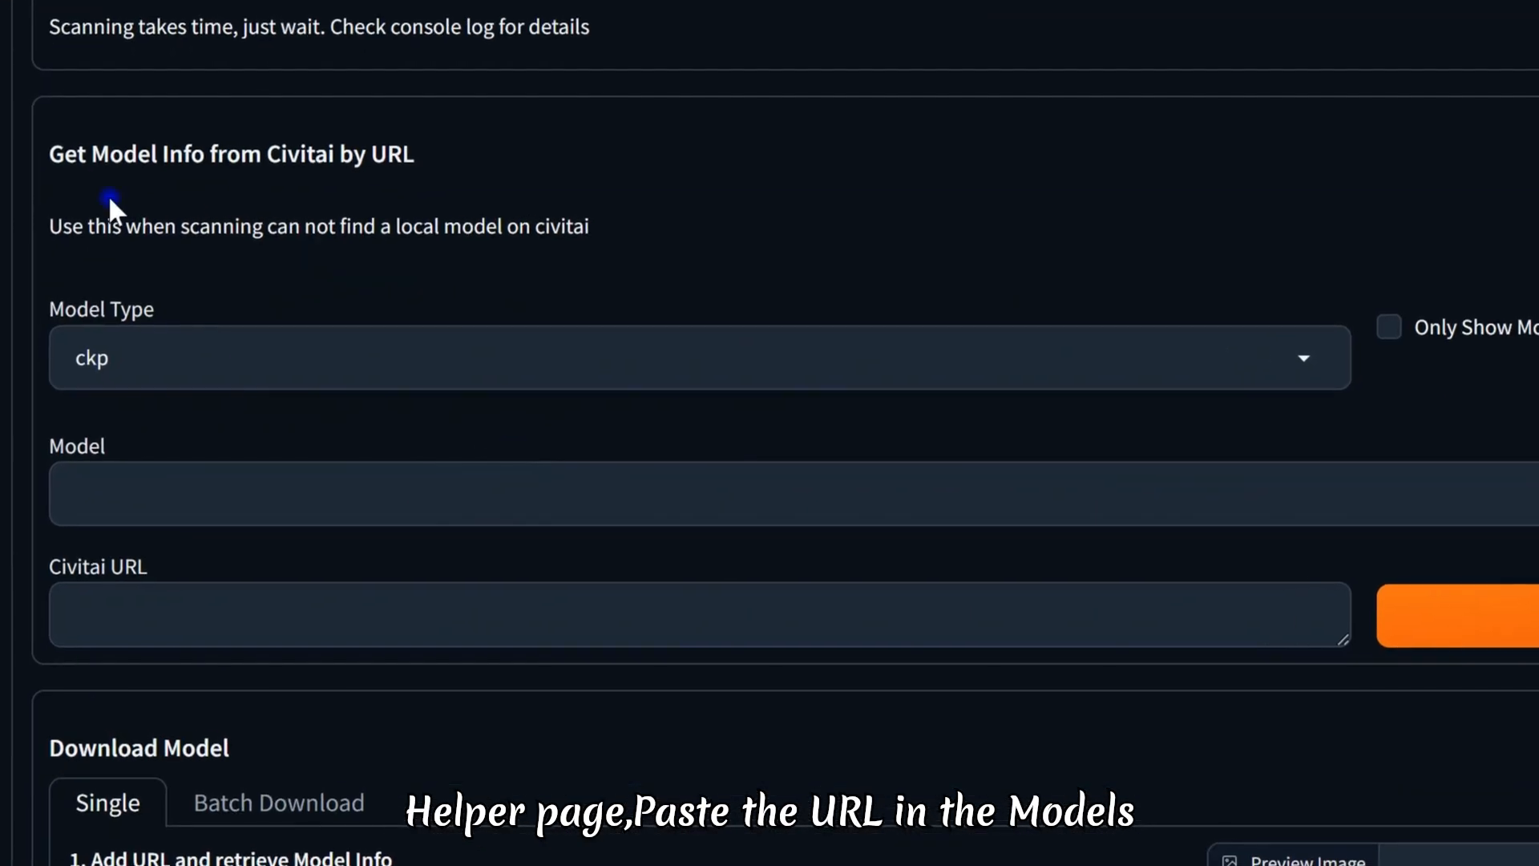
left_click(155, 622)
type("https://civitai.com/models/4384/dreamshaper")
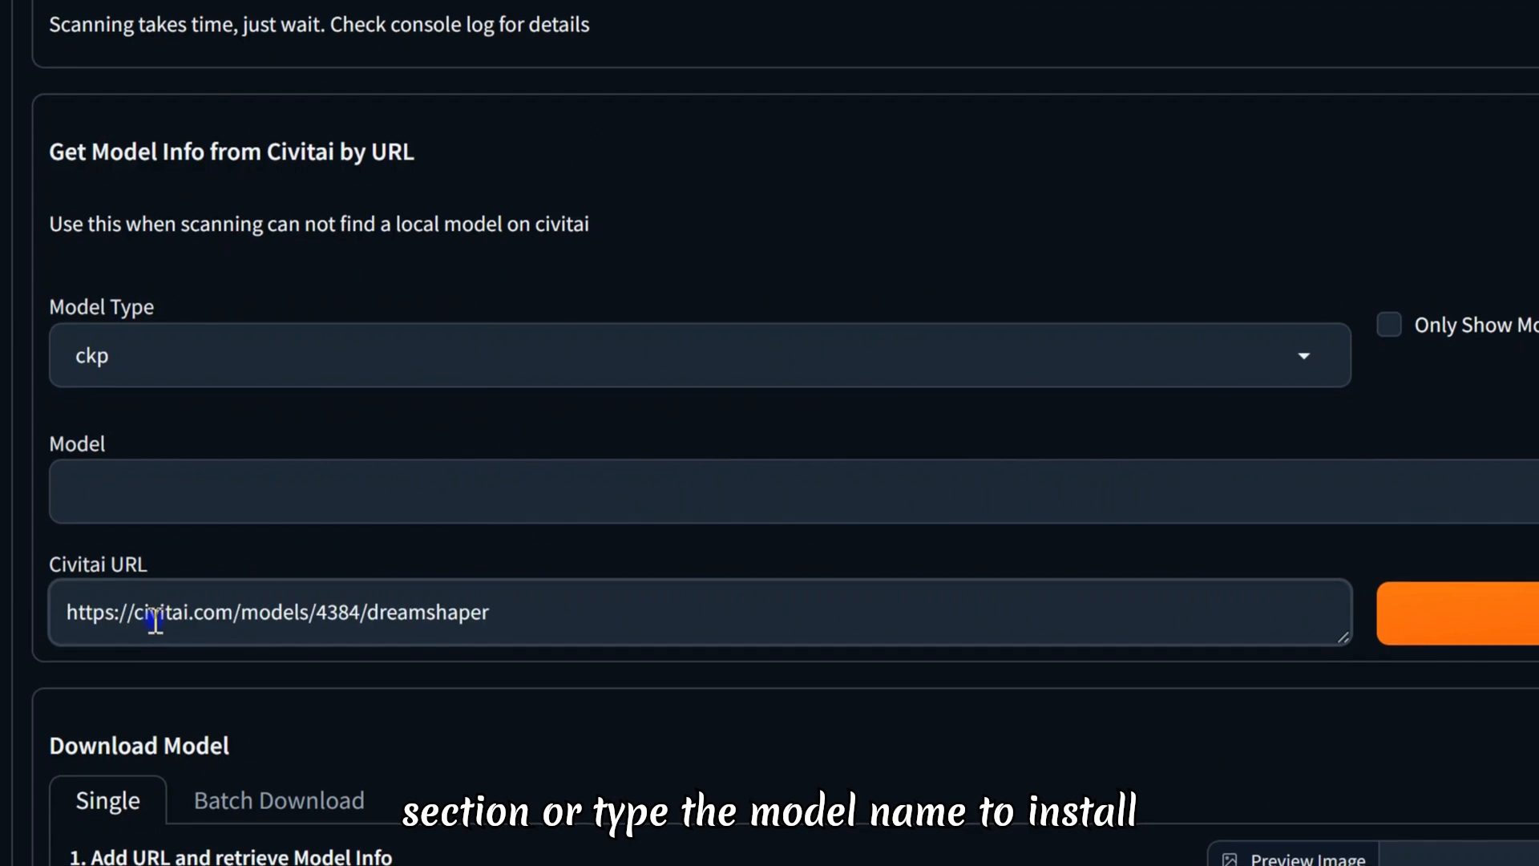
left_click(1488, 619)
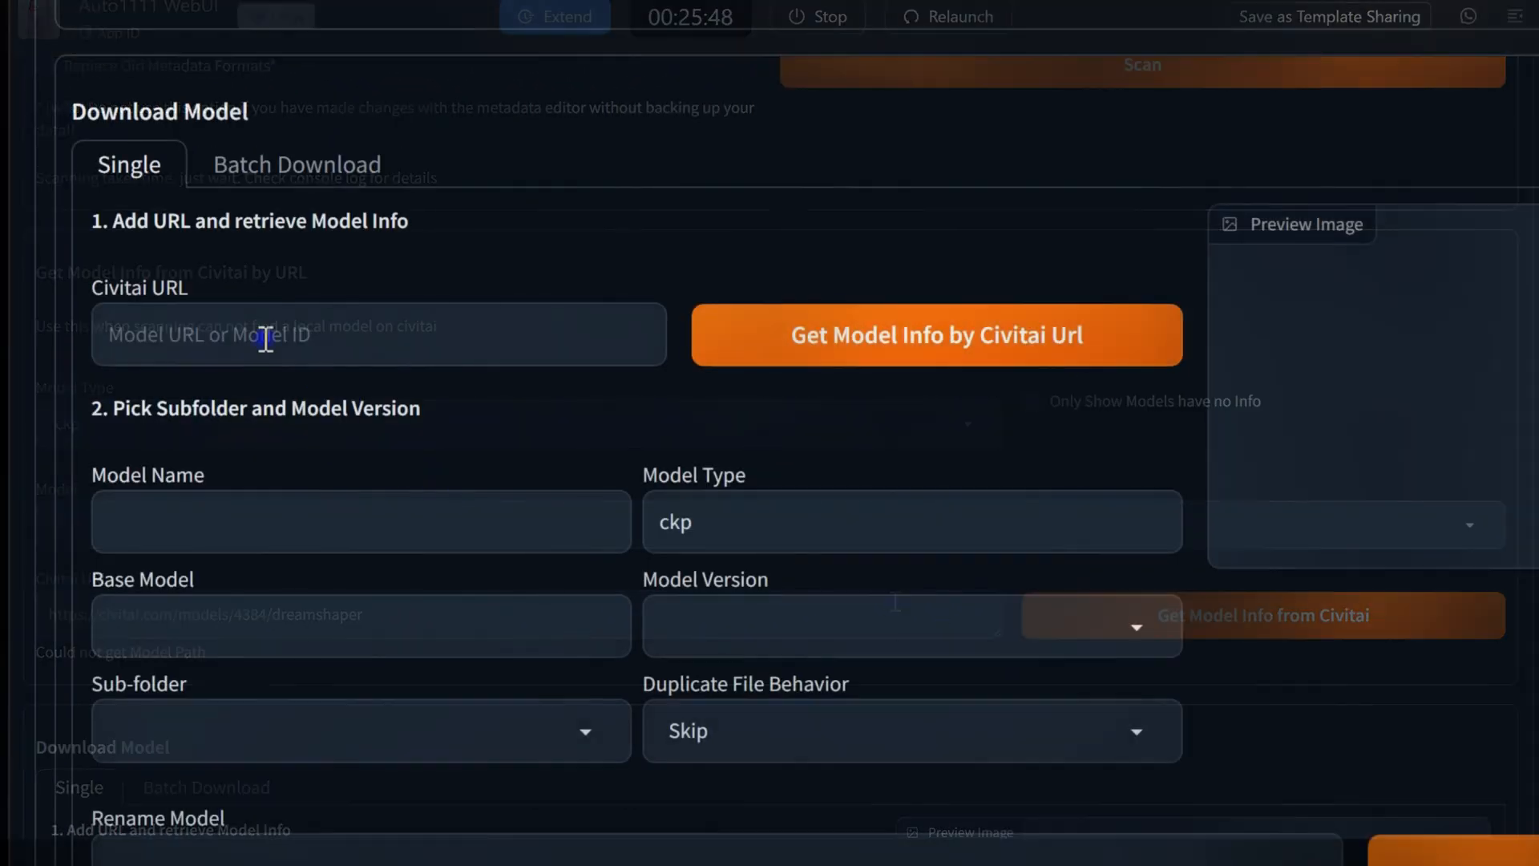
left_click(252, 337)
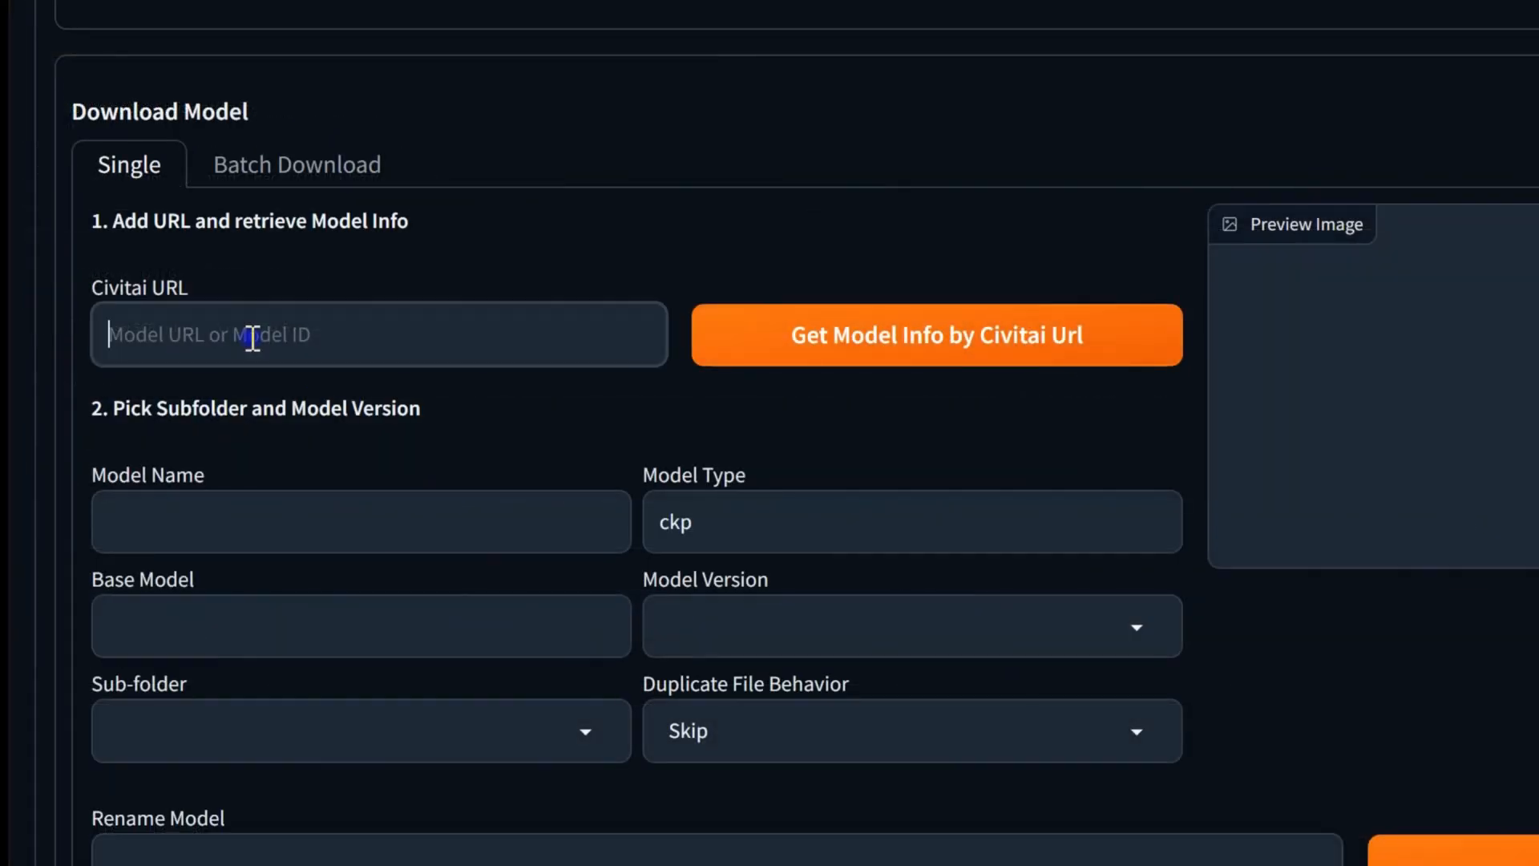
type("https://civitai.com/models/4384/dreamshaper")
left_click(797, 333)
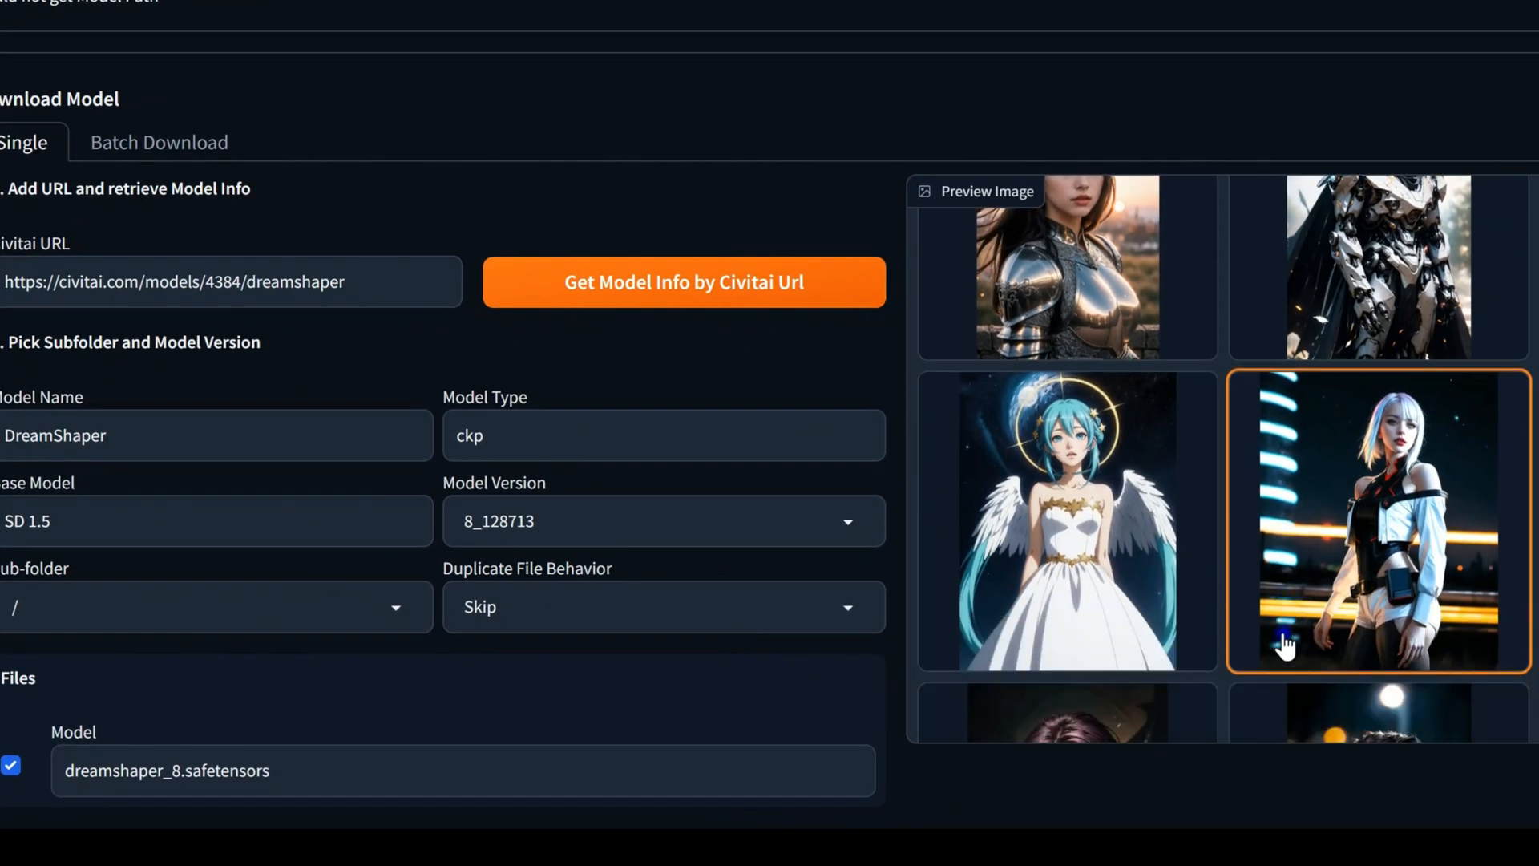
Look through the DreamShaper preview images and download the model file dreamshaper_8.safetensors
scroll(1283, 644, "down", 5)
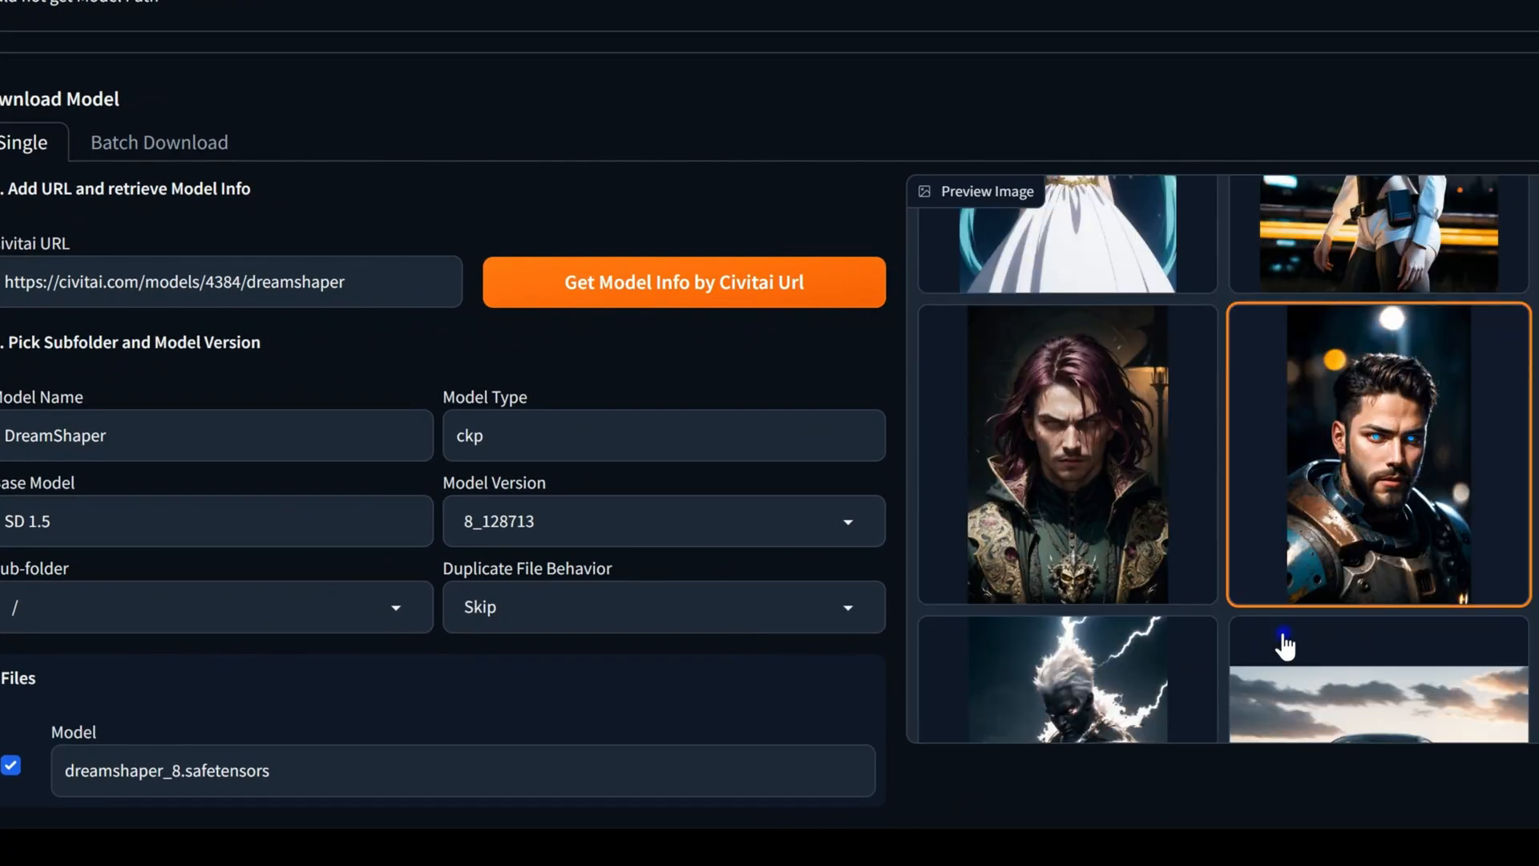
scroll(791, 688, "down", 3)
left_click(1220, 641)
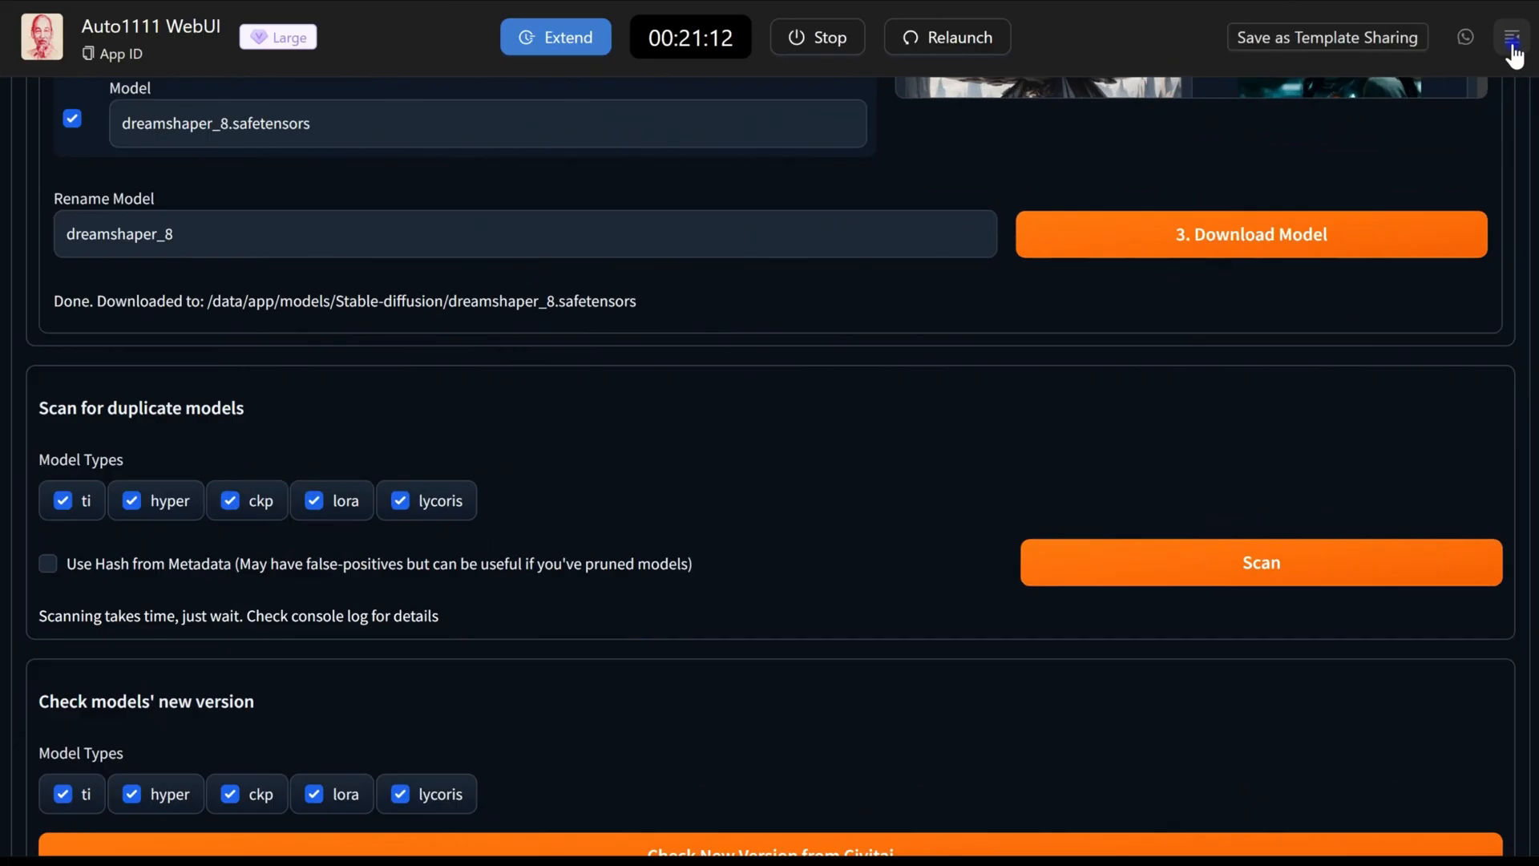
Open the models > Stable-diffusion folder in the file storage and select the dreamshaper_8 safetensors file
left_click(1498, 38)
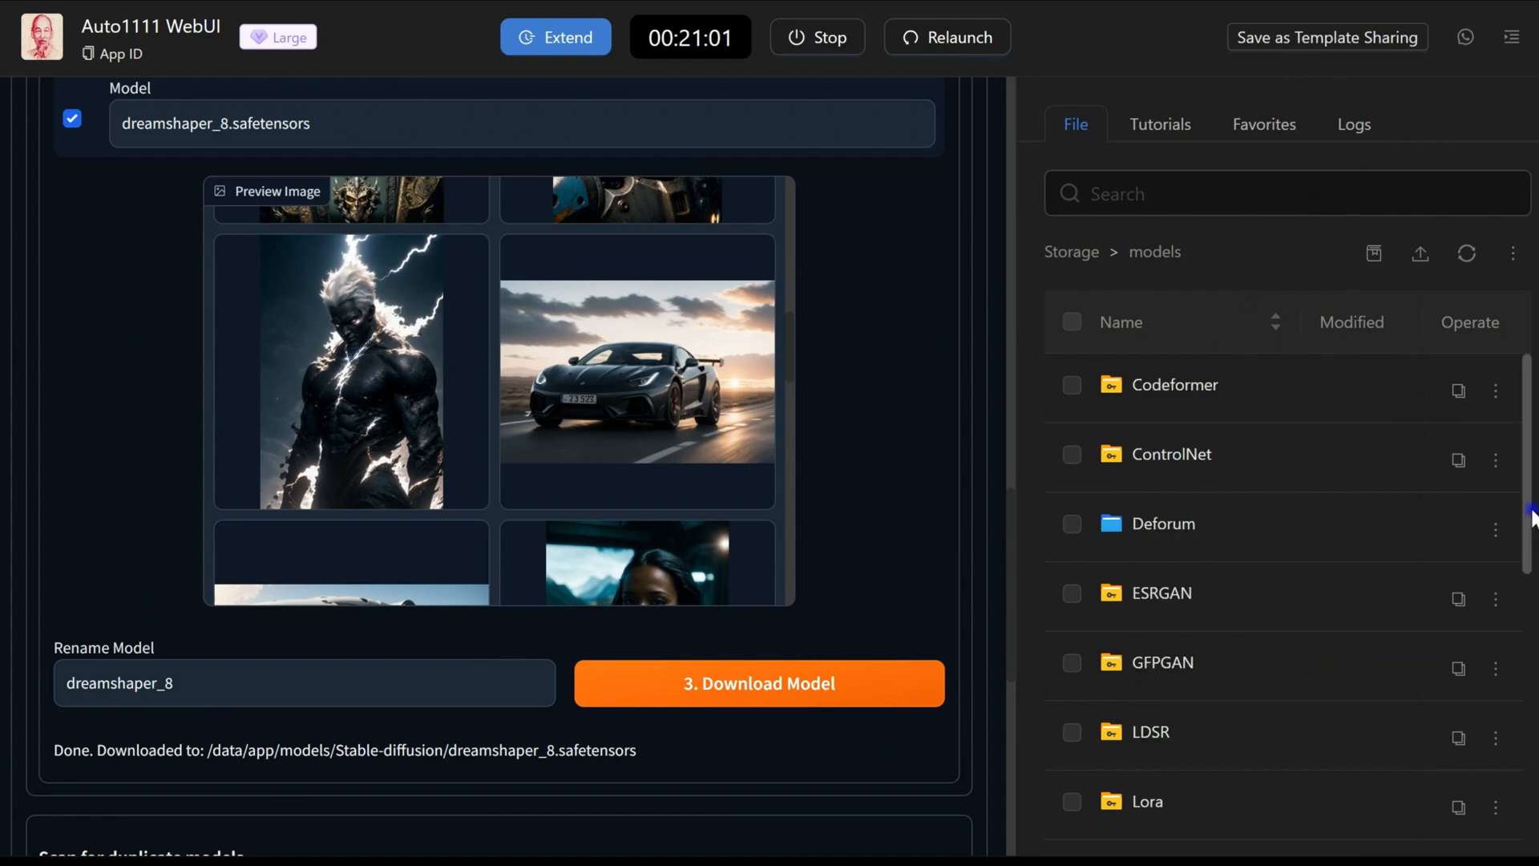
scroll(1286, 614, "down", 3)
left_click(1196, 726)
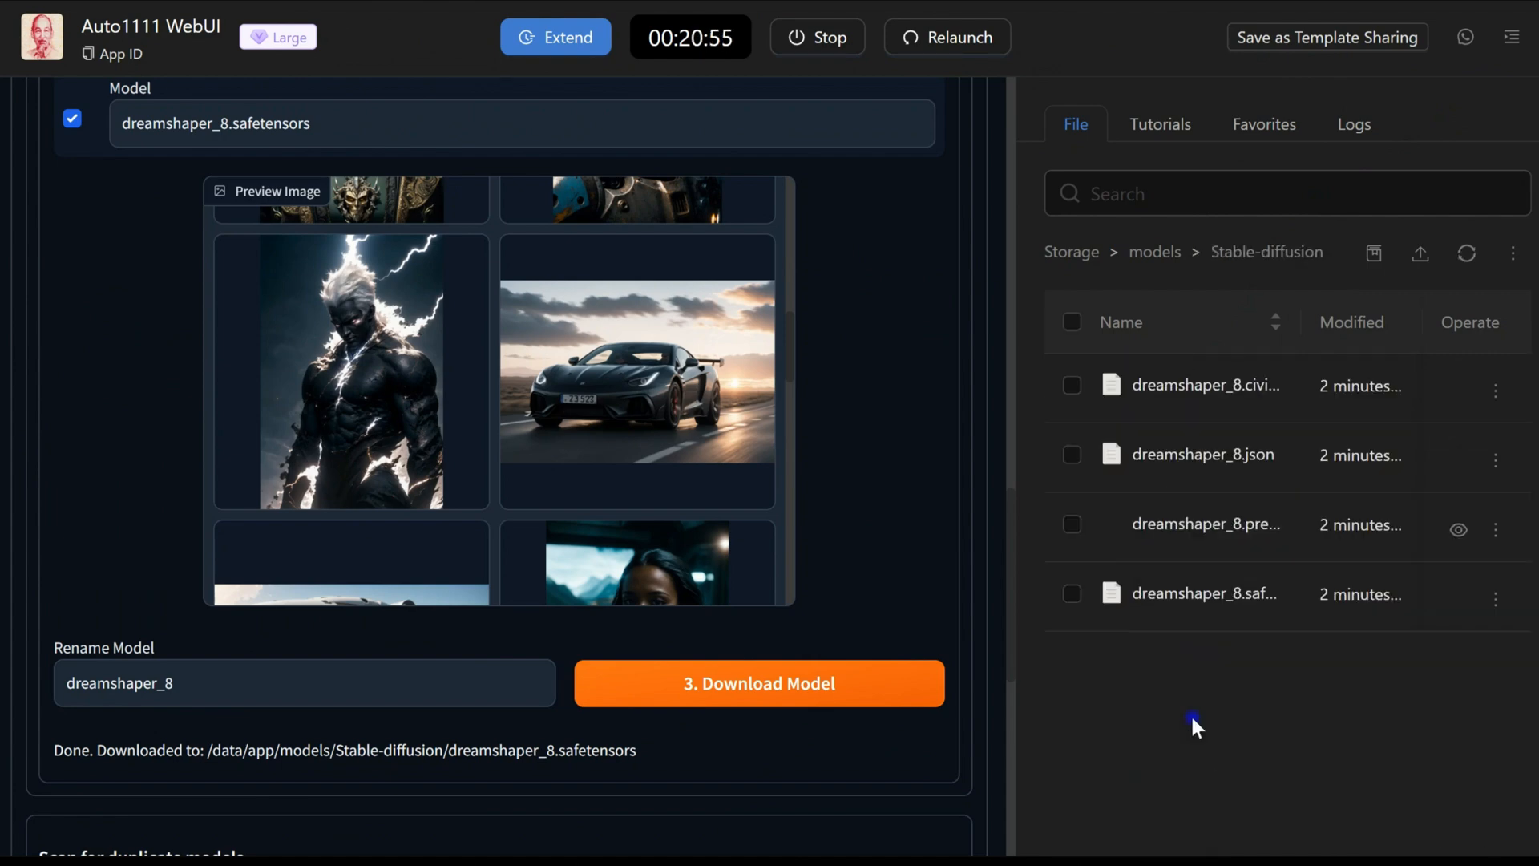
left_click(1072, 594)
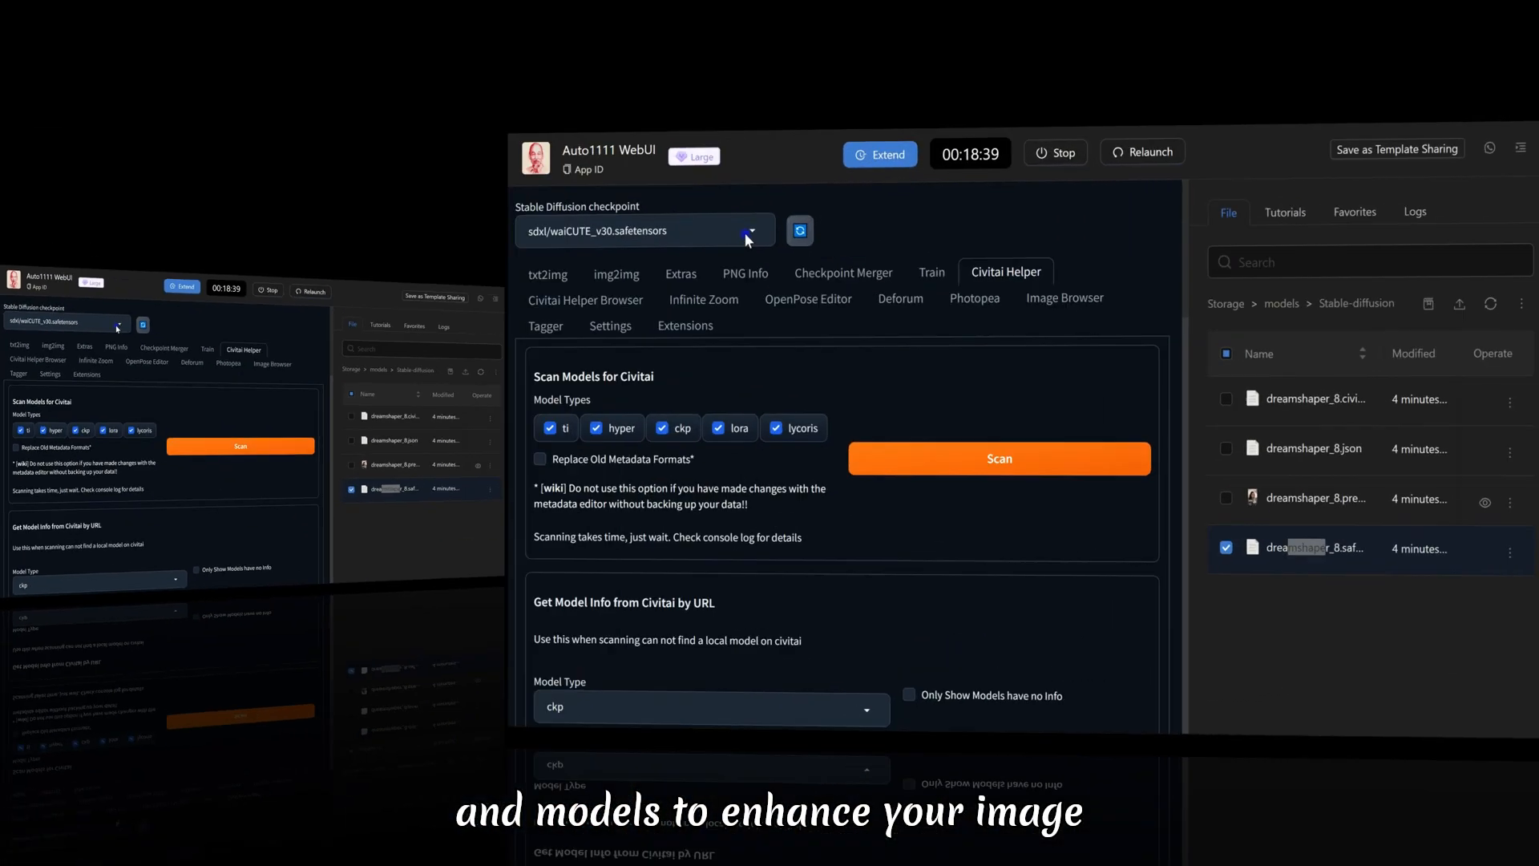
Open the list of Stable Diffusion checkpoints and browse the available models
left_click(370, 145)
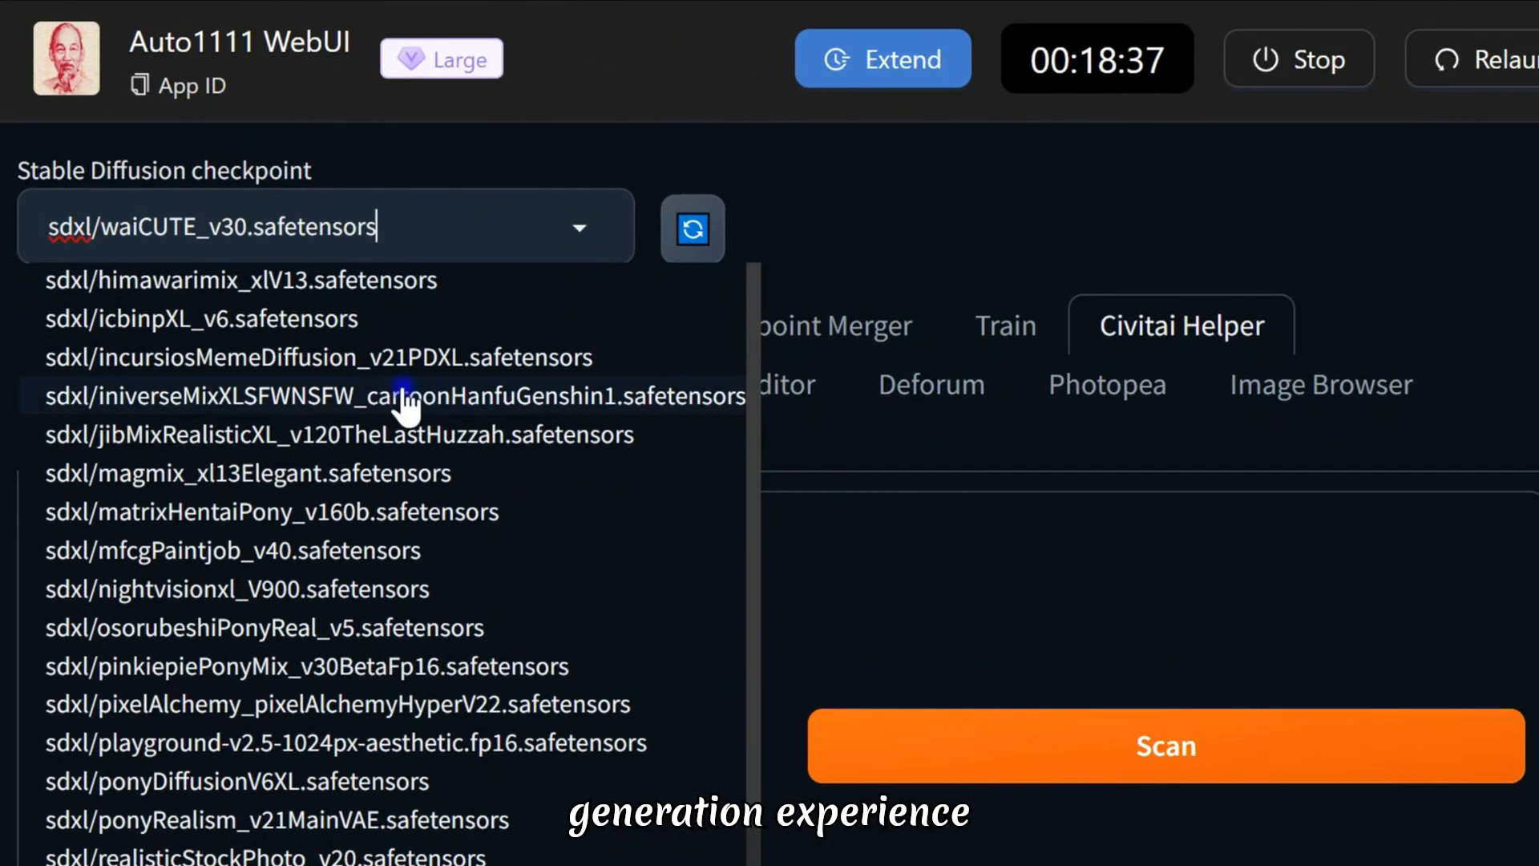
scroll(379, 363, "up", 10)
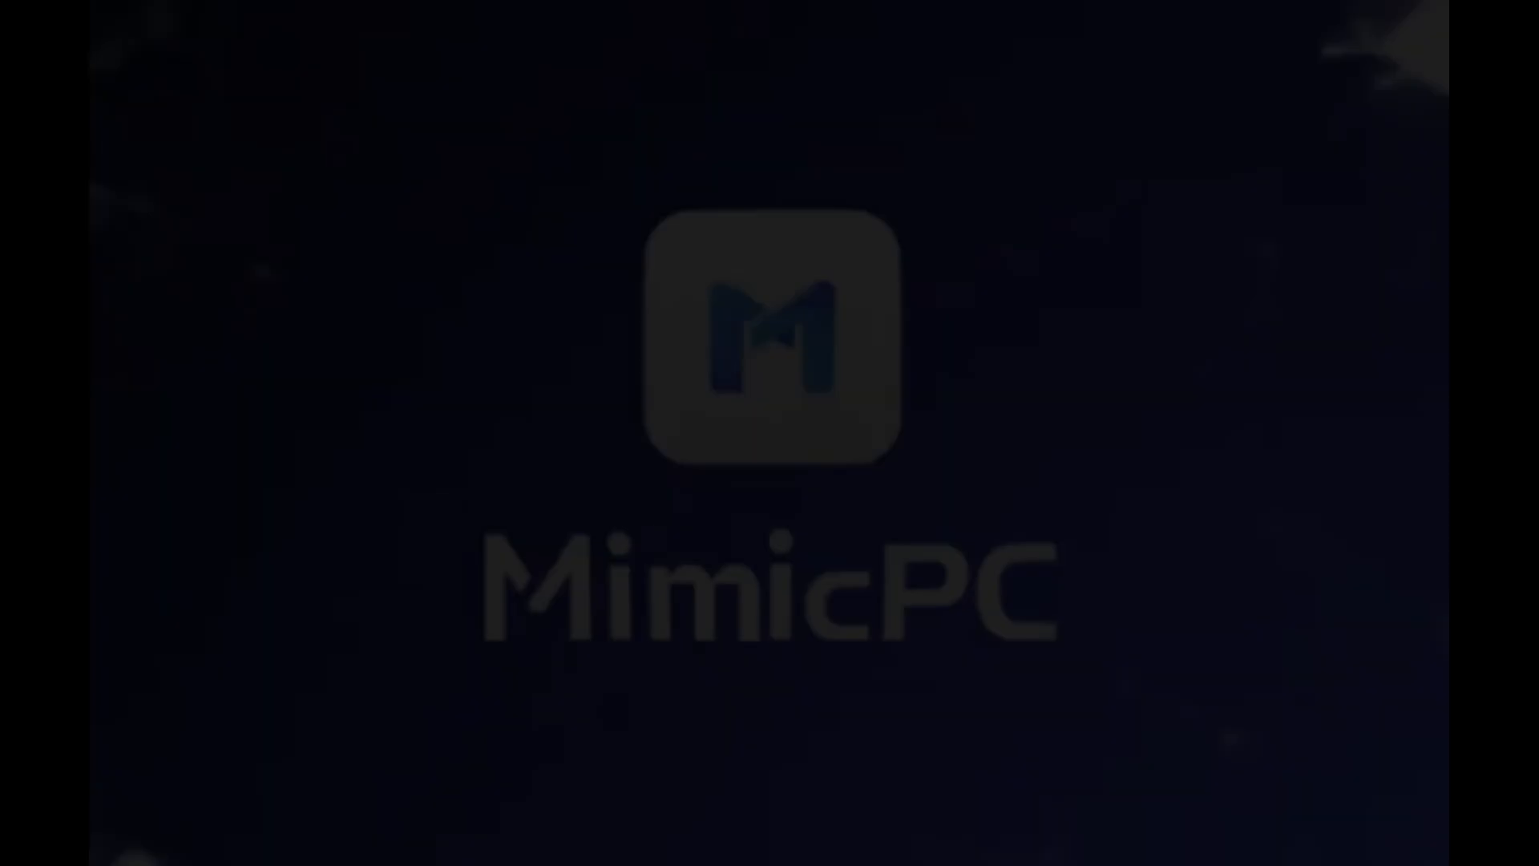